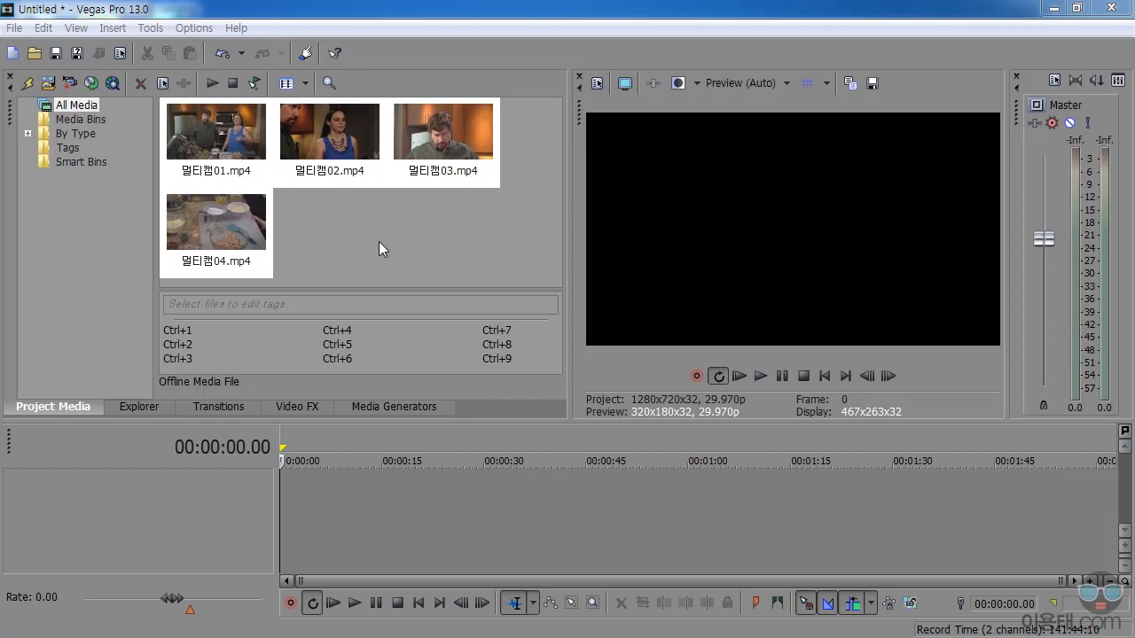
# Add the four clips 멀티캠01.mp4 to 멀티캠04.mp4 to the timeline start across separate tracks, keeping the current project video settings
pyautogui.moveTo(450, 243); pyautogui.dragTo(288, 518)
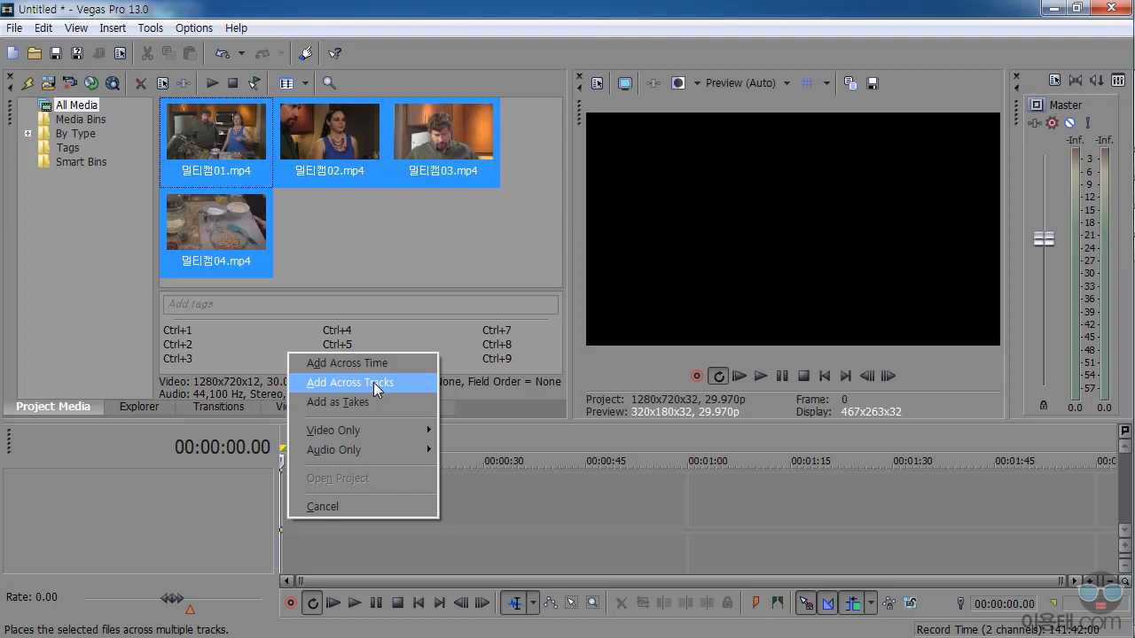
pyautogui.click(373, 382)
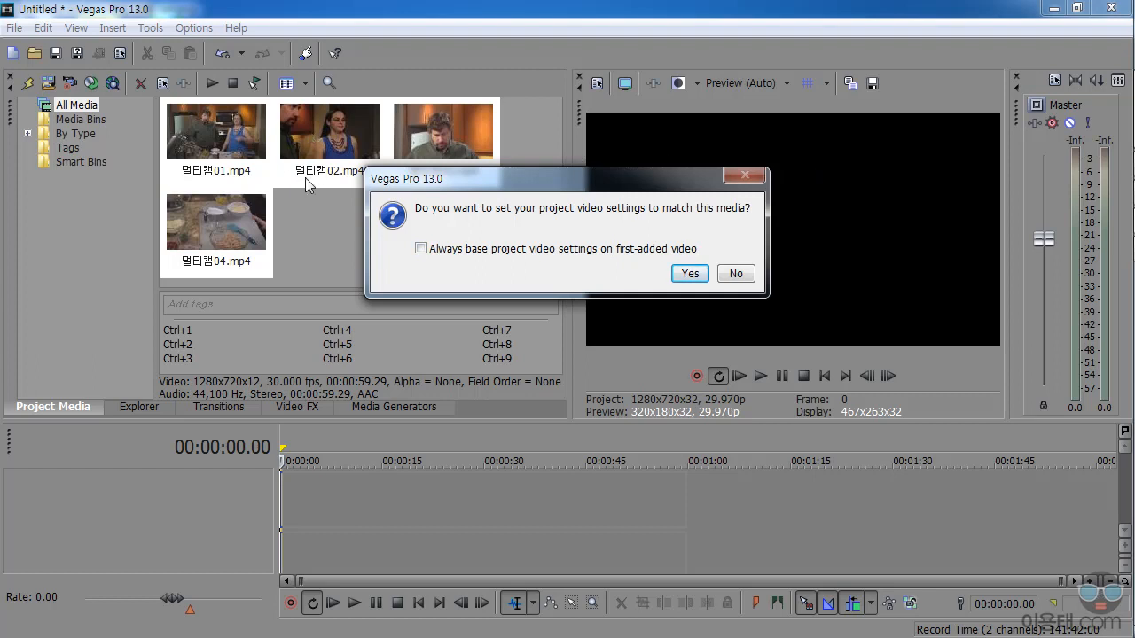
pyautogui.click(734, 276)
# Minimize the track heights so that all eight video and audio tracks fit in the timeline below the preview
pyautogui.moveTo(511, 421); pyautogui.dragTo(497, 88)
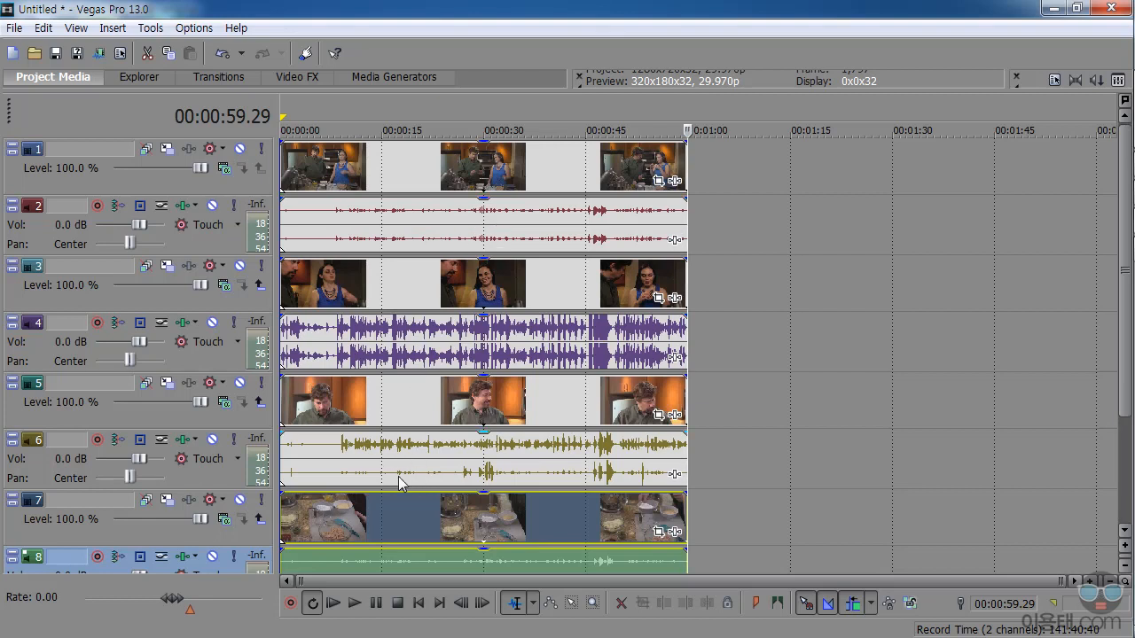
pyautogui.moveTo(1117, 394); pyautogui.dragTo(1131, 464)
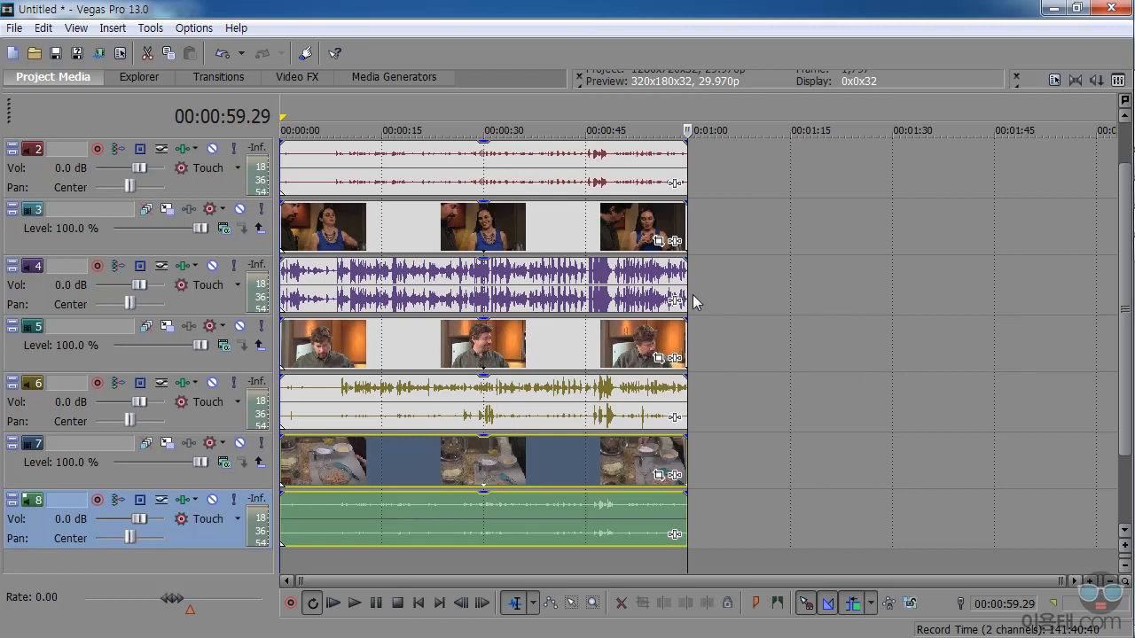
pyautogui.doubleClick(1123, 310)
pyautogui.moveTo(981, 94); pyautogui.dragTo(977, 361)
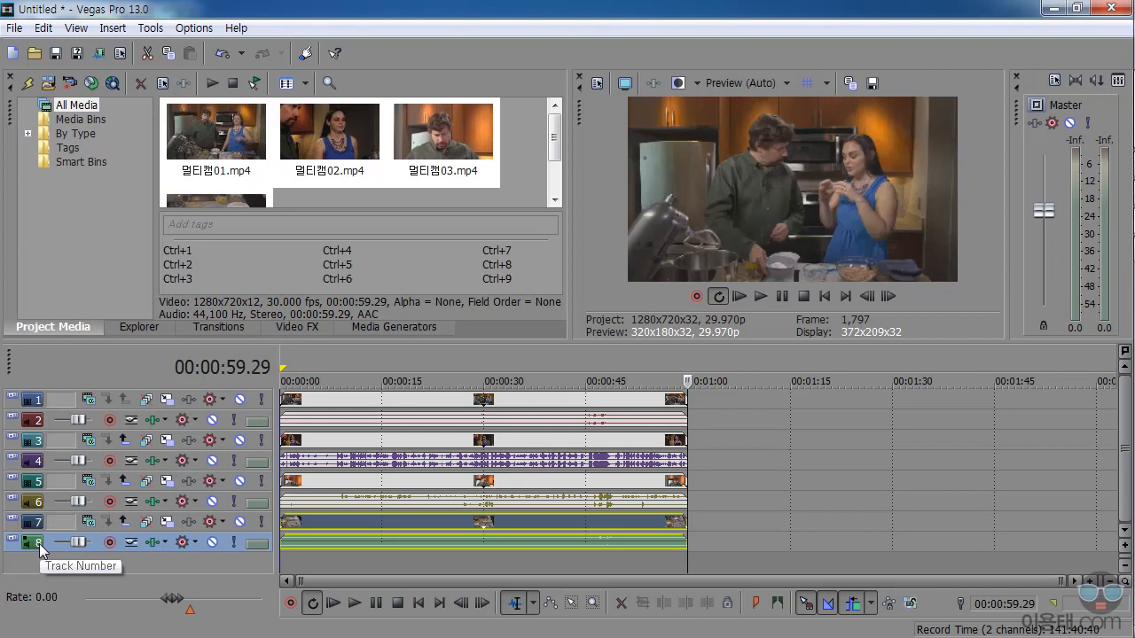
# Create a multicamera track from all eight tracks, 1 through 8
pyautogui.keyDown('shift'); pyautogui.click(39, 406); pyautogui.keyUp('shift')
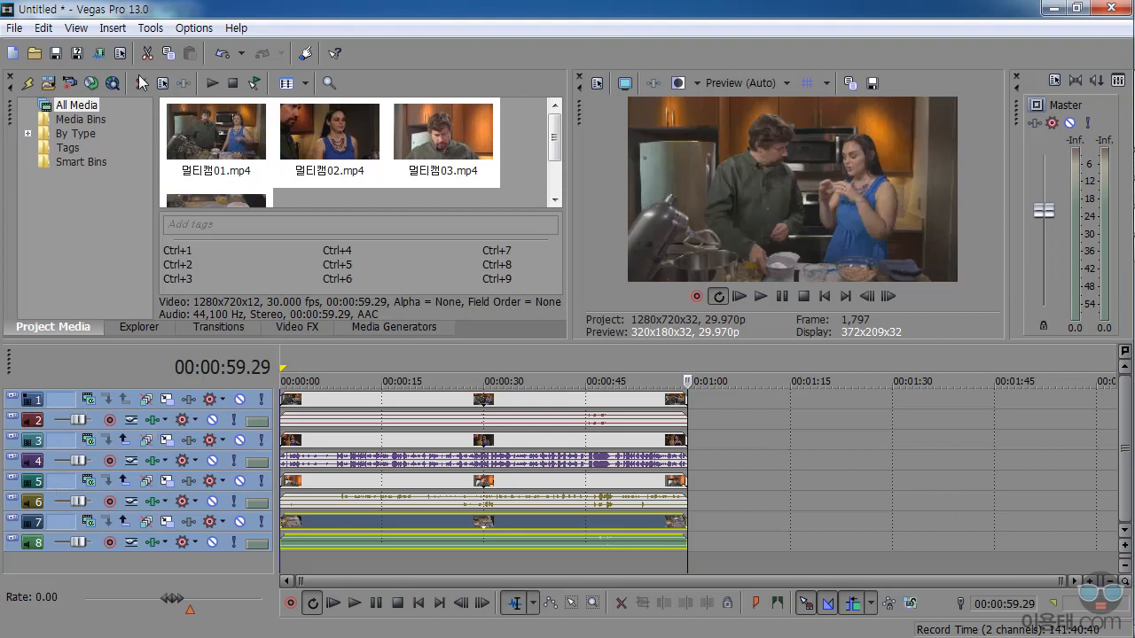
pyautogui.click(149, 28)
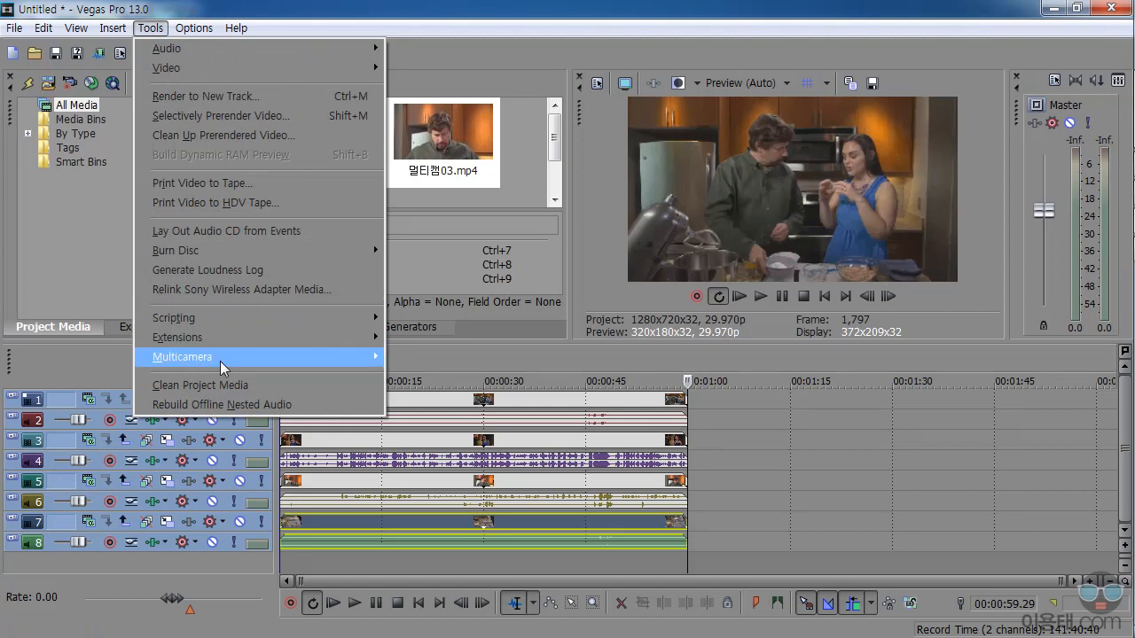
pyautogui.moveTo(222, 359)
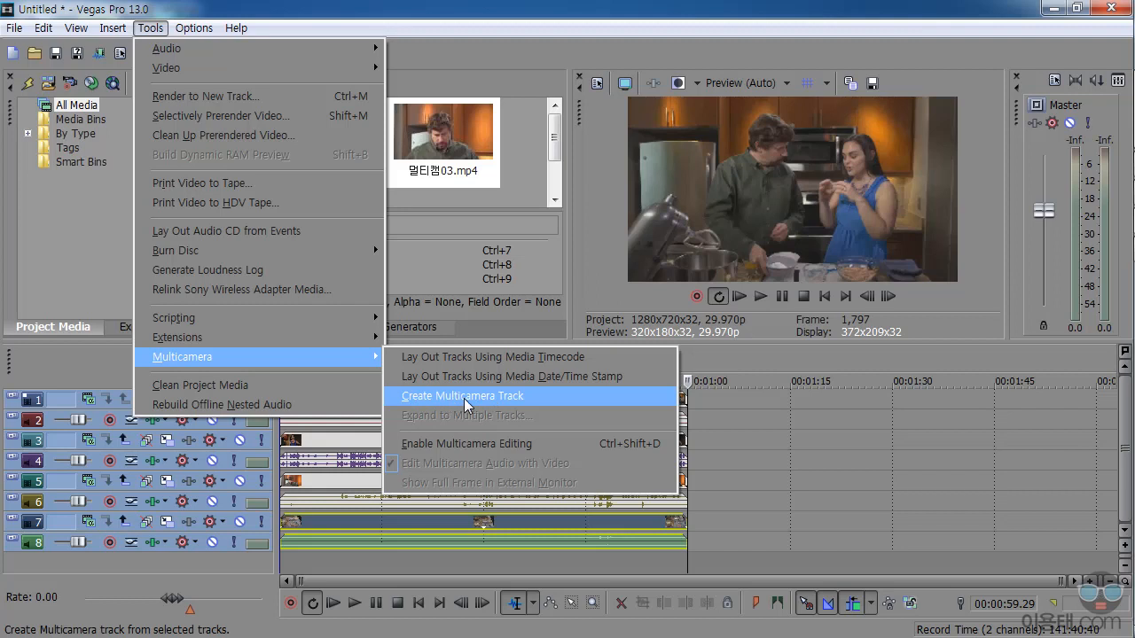
pyautogui.click(511, 397)
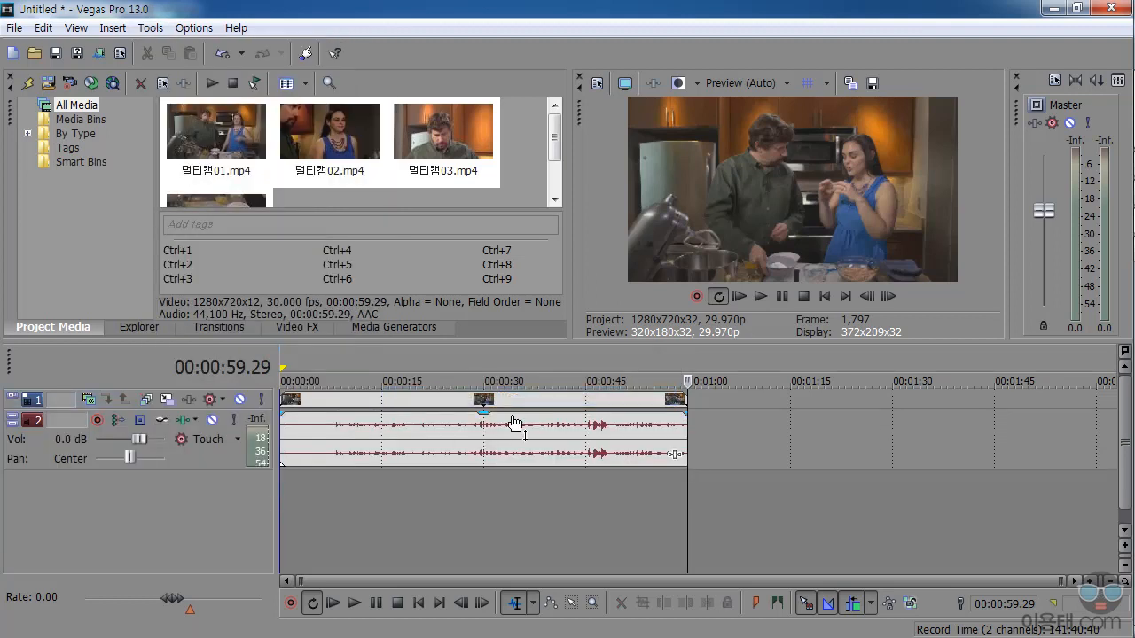
# Restore the default track heights and move the playhead back to the start of the timeline
pyautogui.moveTo(373, 343); pyautogui.dragTo(373, 396)
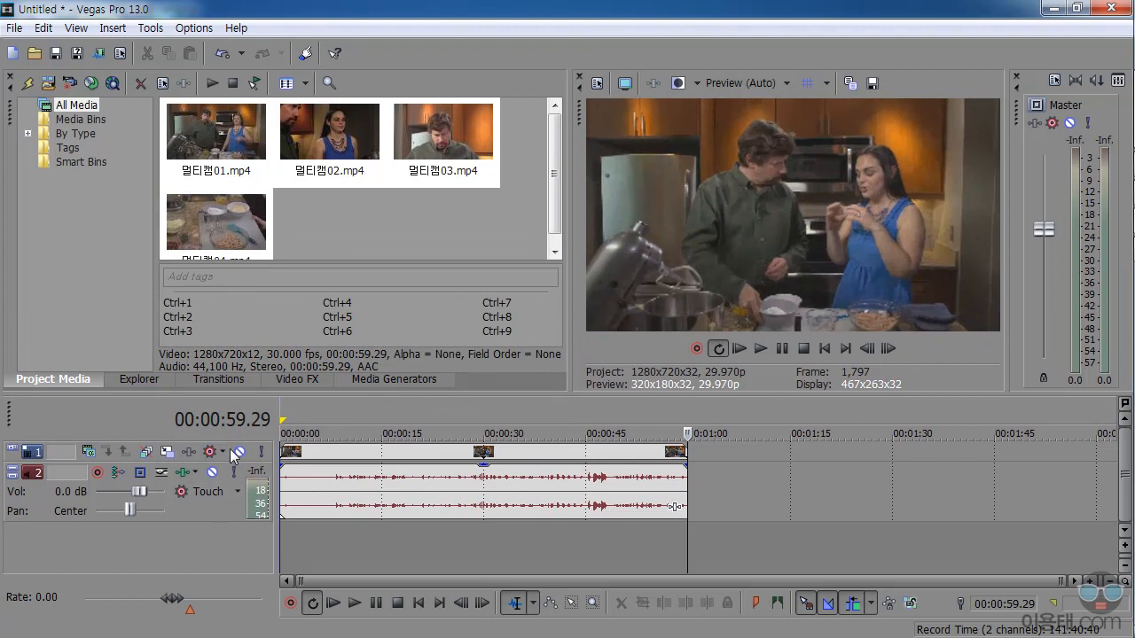
pyautogui.doubleClick(1126, 476)
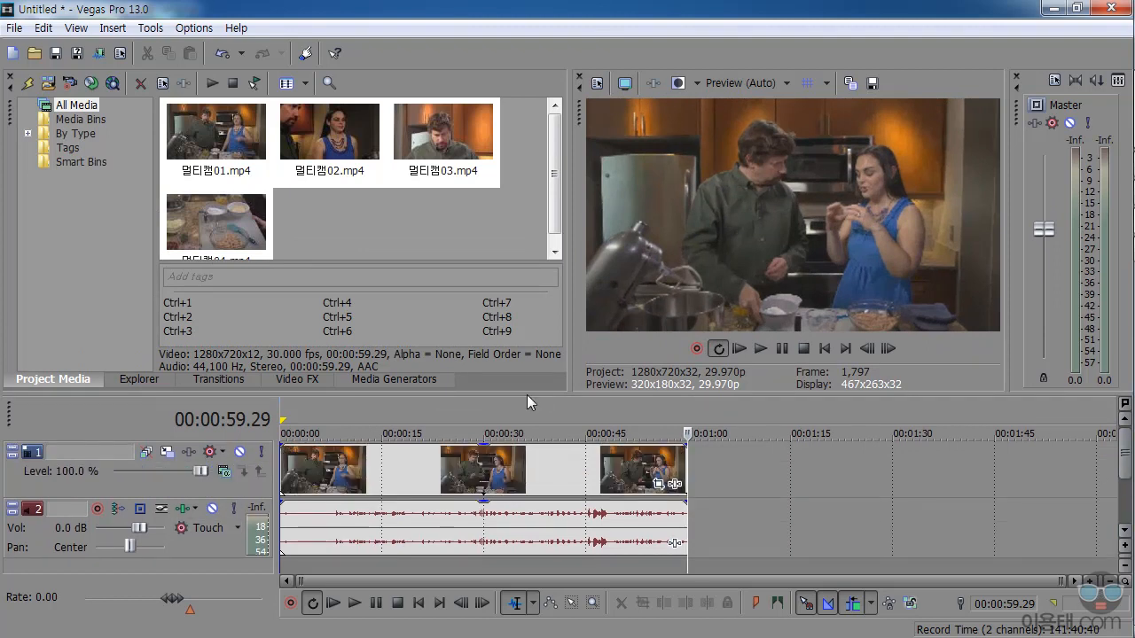
pyautogui.moveTo(527, 395); pyautogui.dragTo(527, 378)
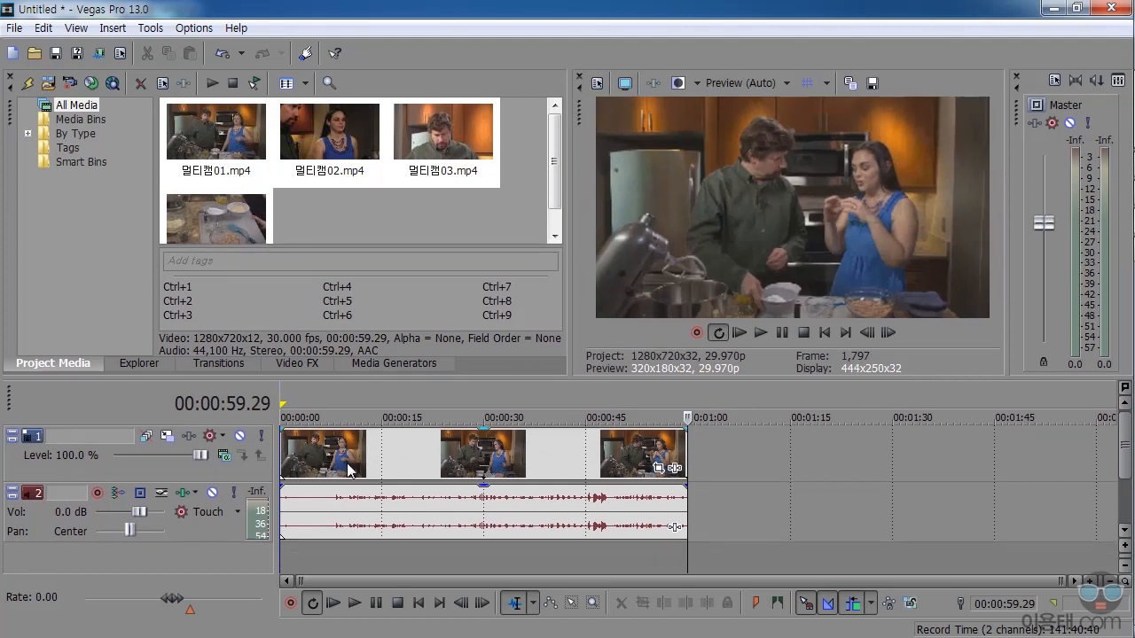
pyautogui.click(341, 525)
pyautogui.moveTo(342, 524)
pyautogui.mouseDown()
pyautogui.moveTo(280, 523)
pyautogui.moveTo(366, 521)
pyautogui.moveTo(351, 521)
pyautogui.mouseUp()
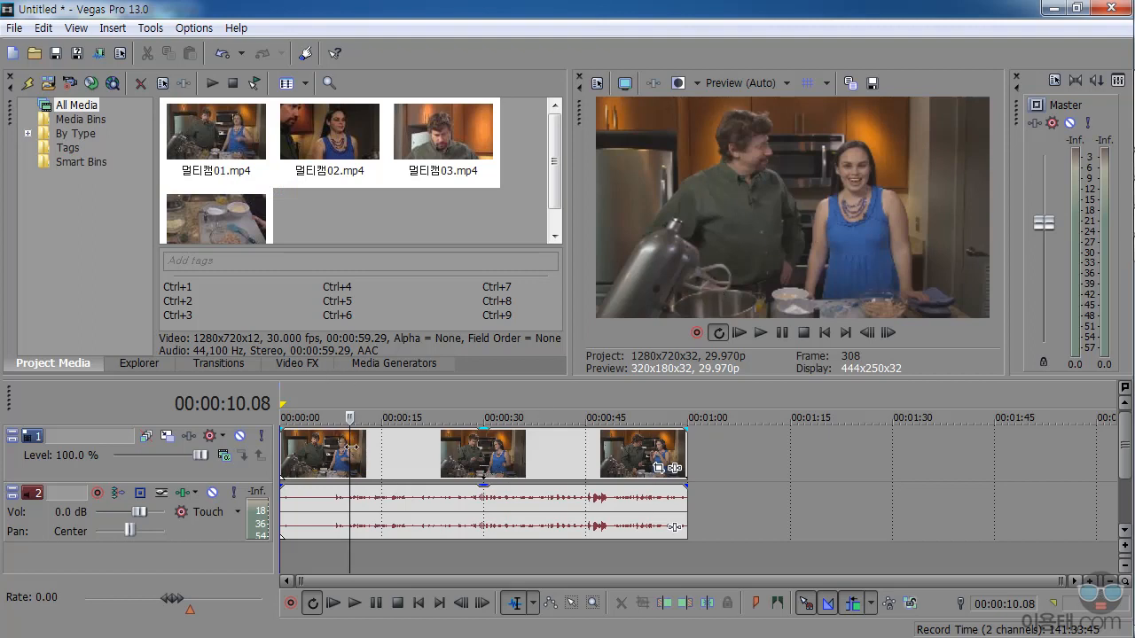
pyautogui.moveTo(351, 447); pyautogui.dragTo(268, 451)
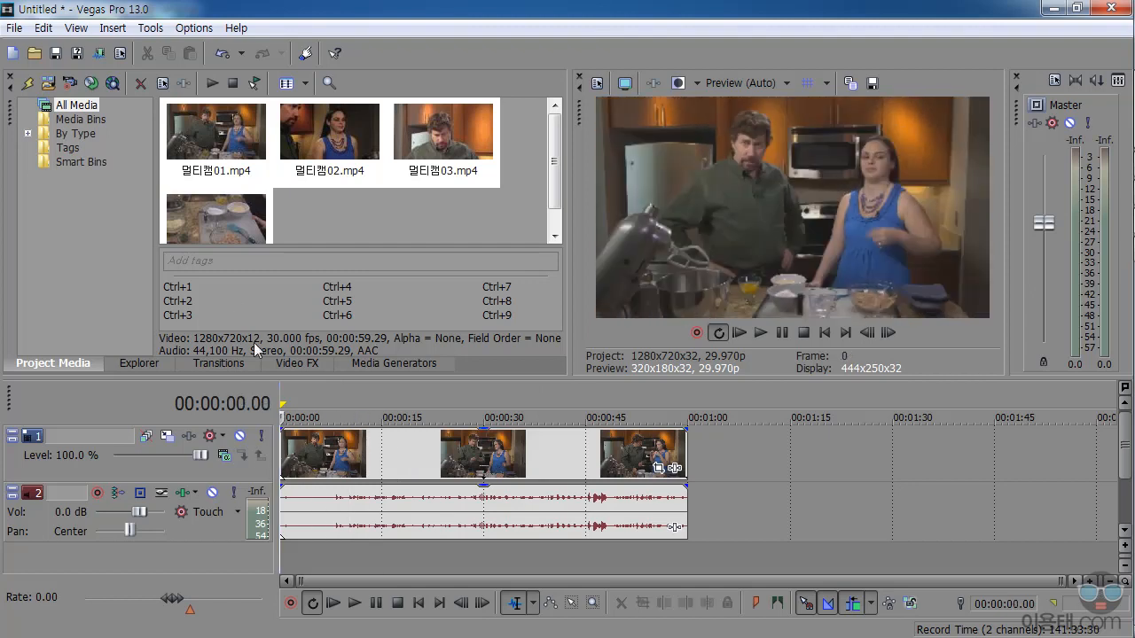
# Enable multicamera editing and enlarge the preview showing the four camera angles
pyautogui.click(148, 30)
pyautogui.moveTo(251, 359)
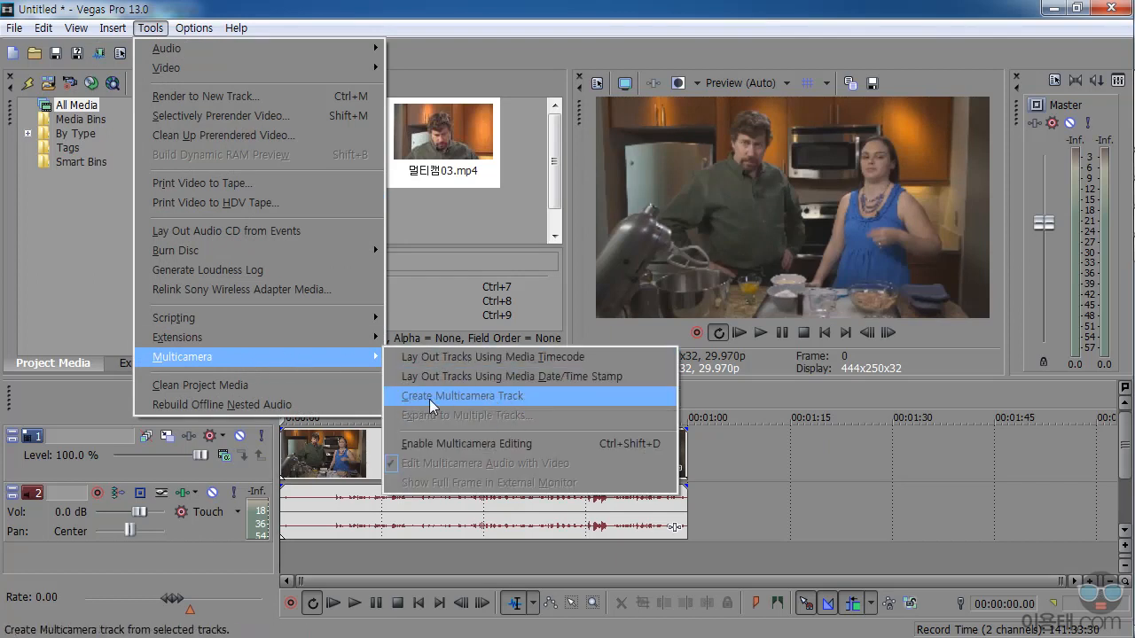
pyautogui.click(563, 395)
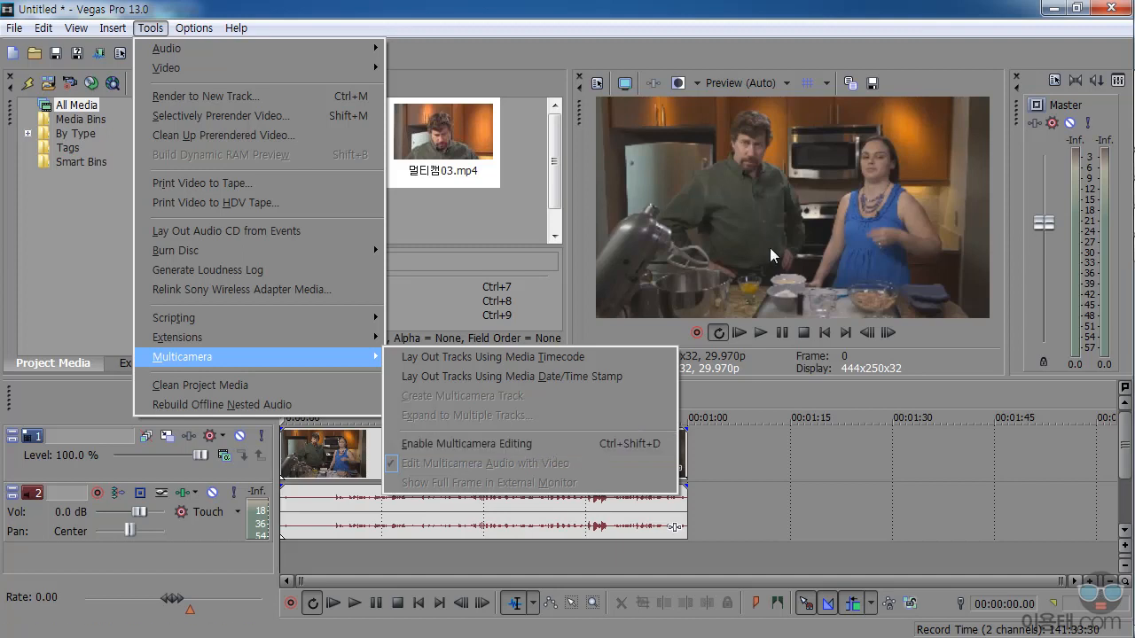
pyautogui.click(554, 443)
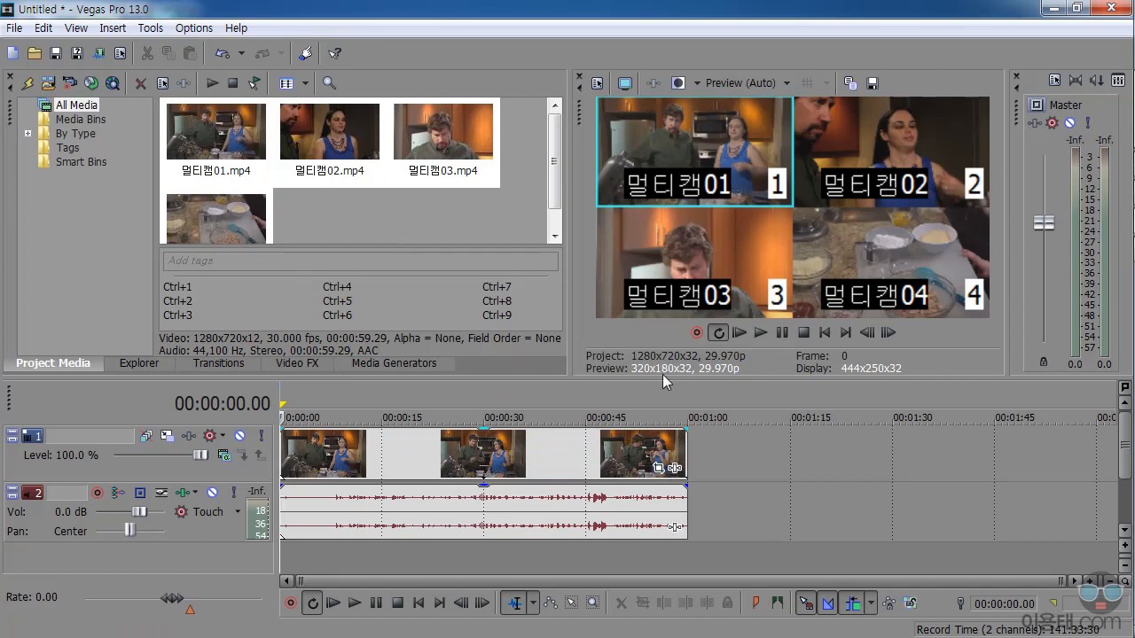
pyautogui.moveTo(662, 375); pyautogui.dragTo(662, 394)
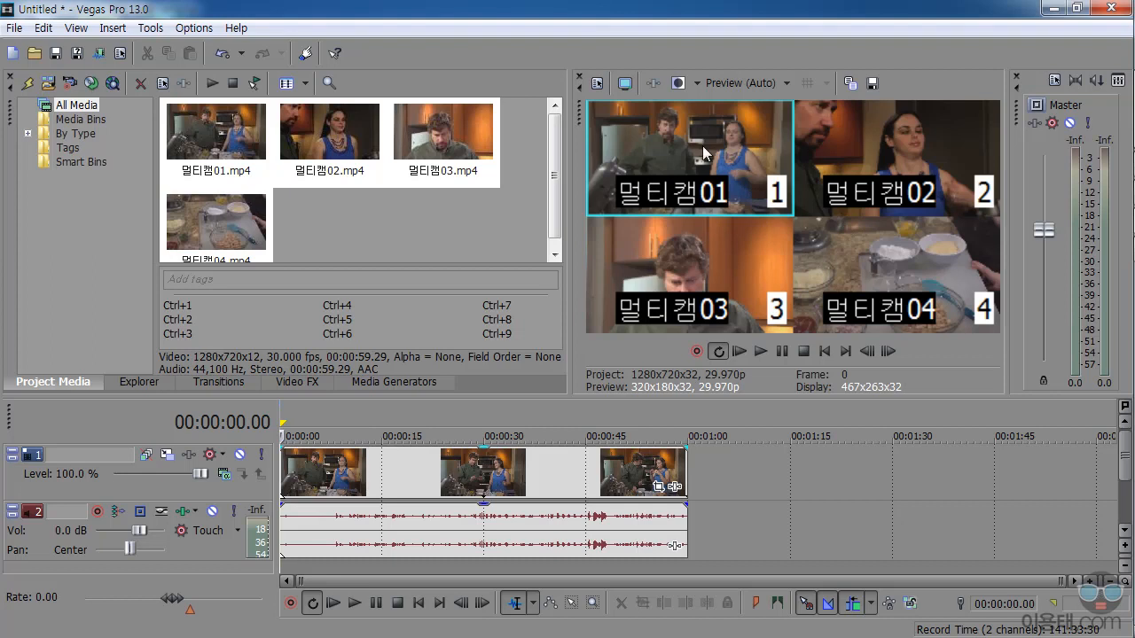
# Switch the shot to camera 2 (멀티캠02) and turn off editing of multicamera audio with video
pyautogui.click(910, 185)
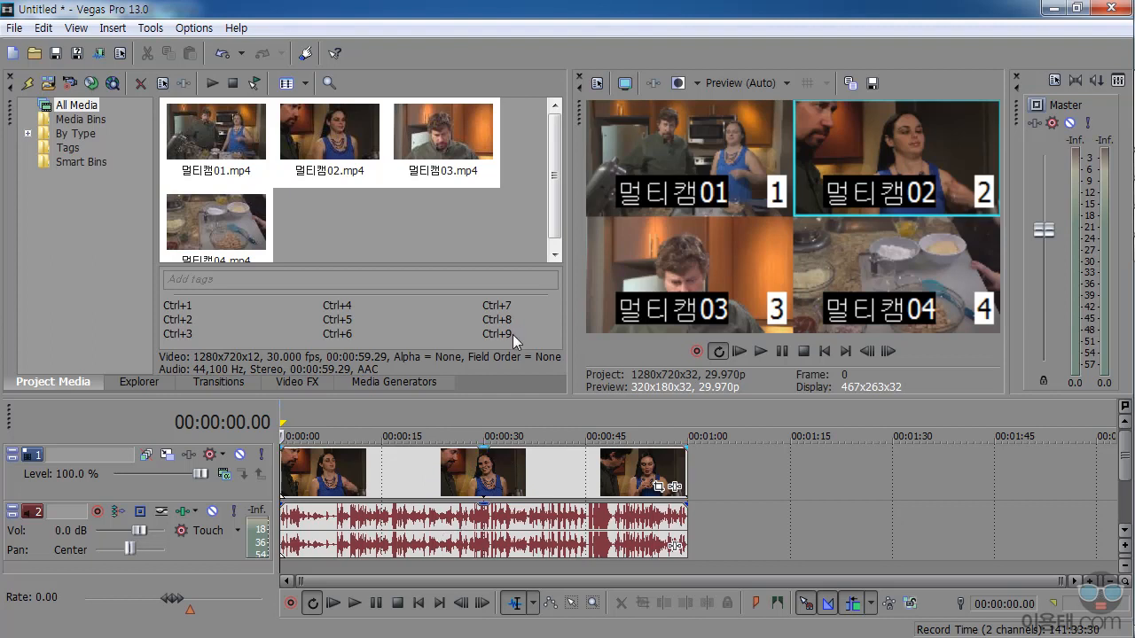
pyautogui.click(150, 28)
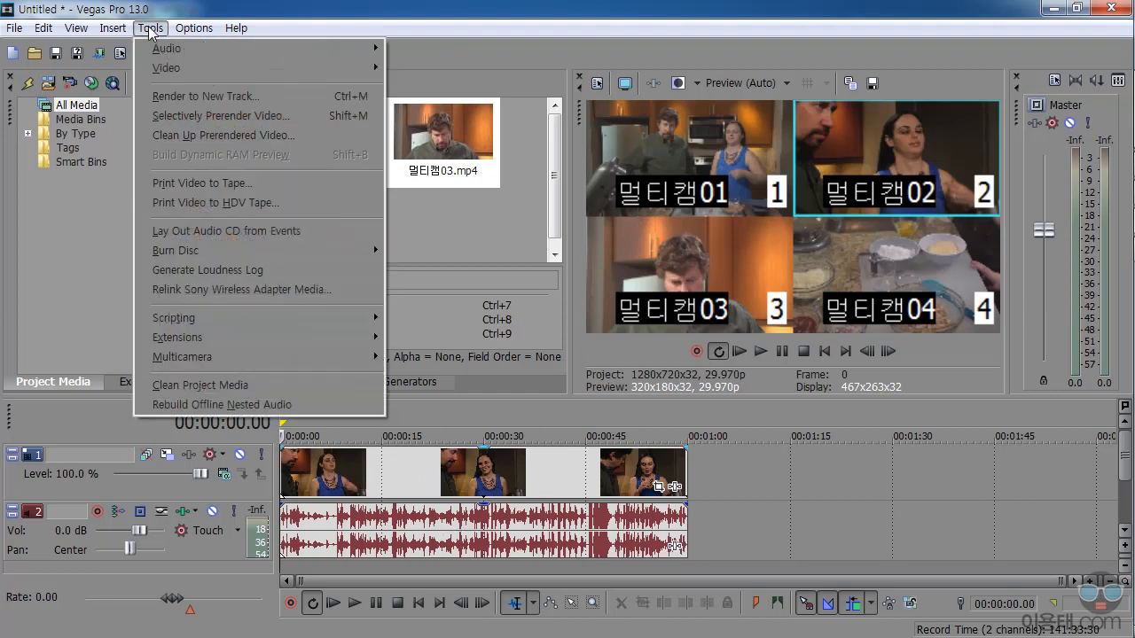
pyautogui.moveTo(218, 355)
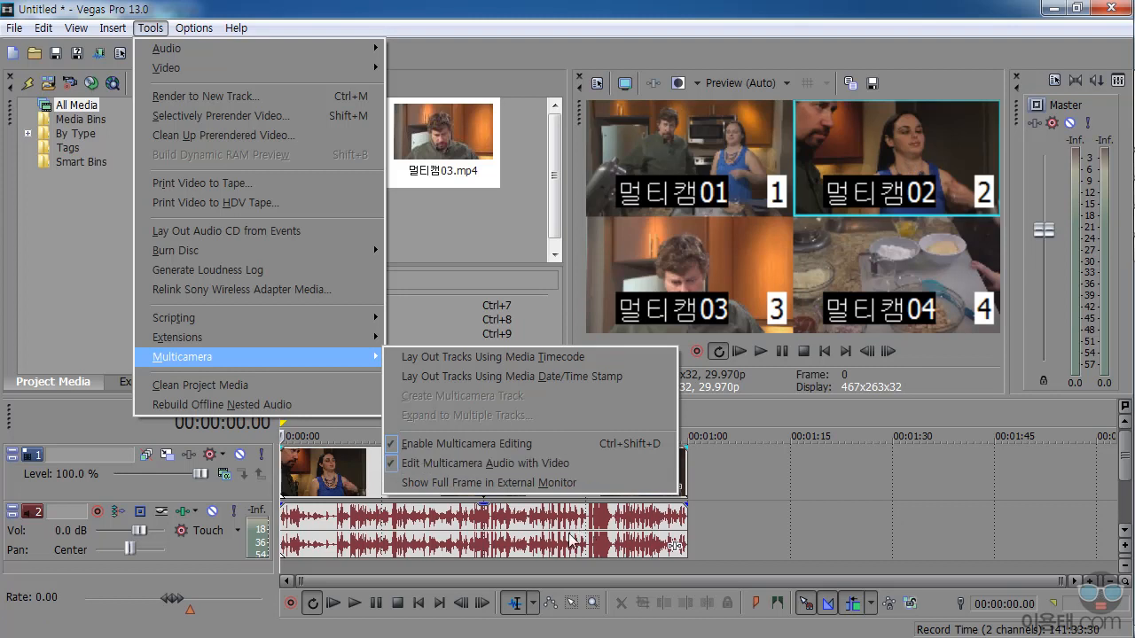
pyautogui.click(488, 463)
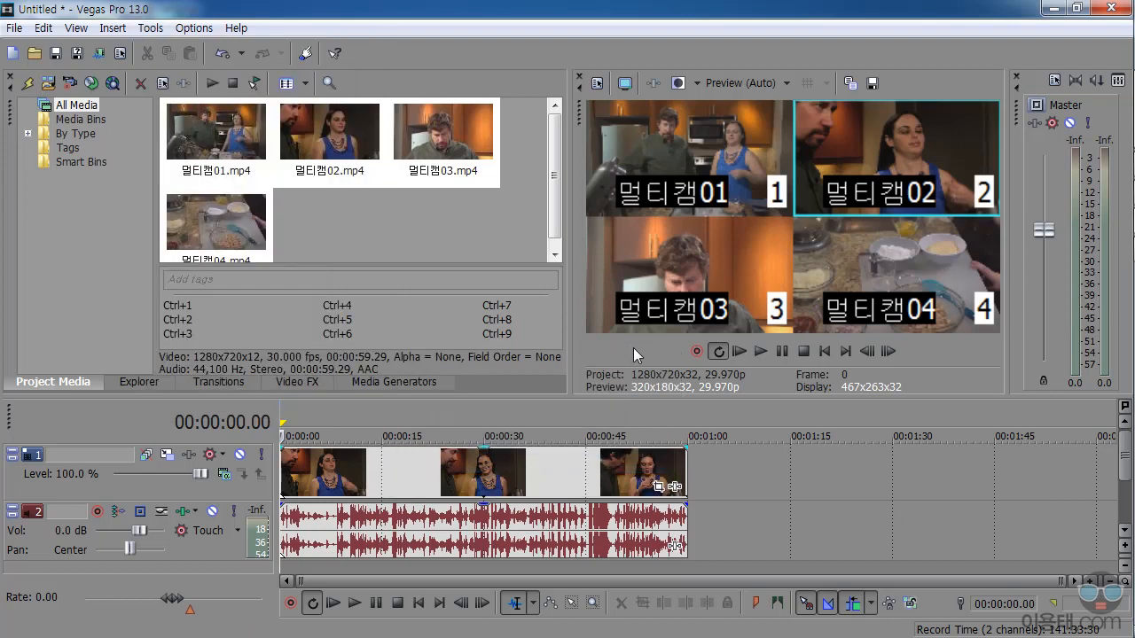
# Try switching only the video through cameras 3, 4, 1, 2 and back to 3
pyautogui.click(701, 290)
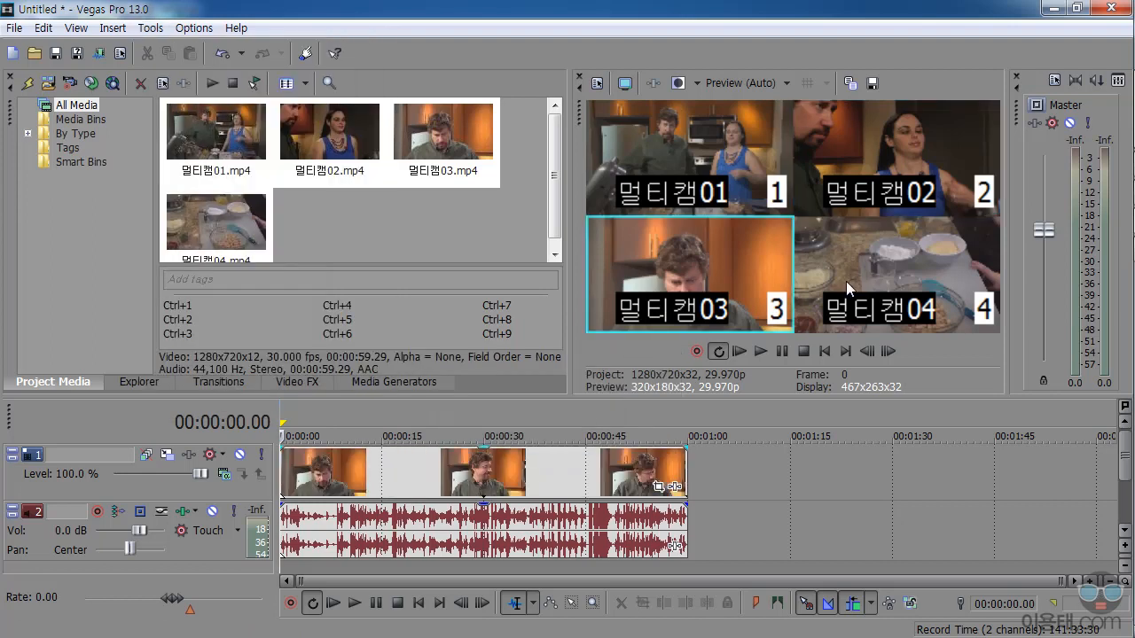
pyautogui.click(851, 281)
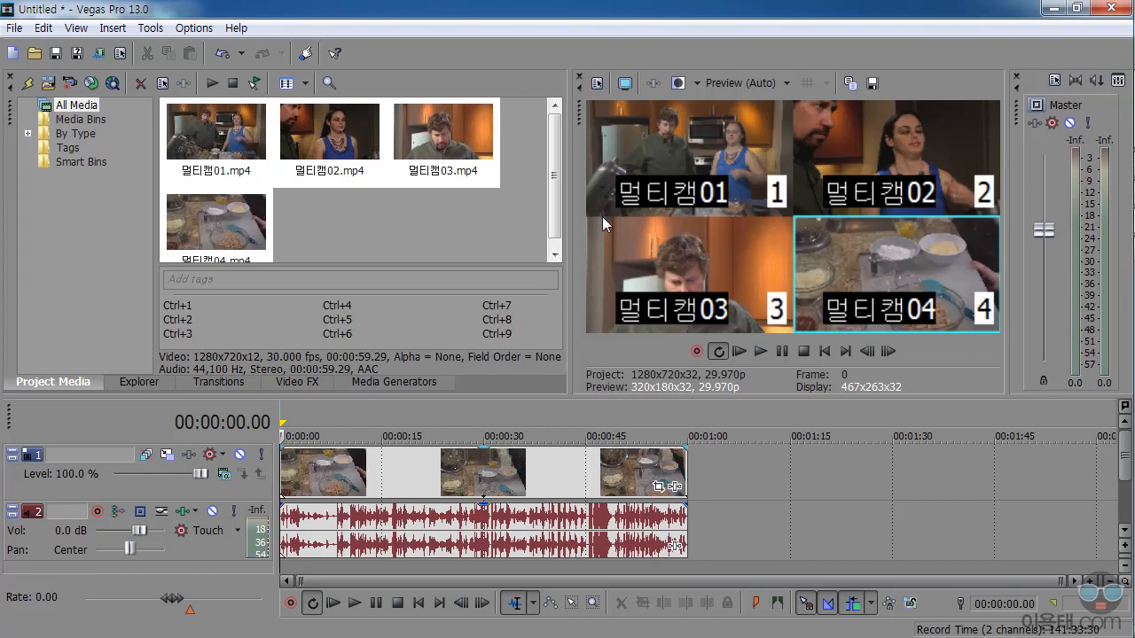
pyautogui.click(660, 151)
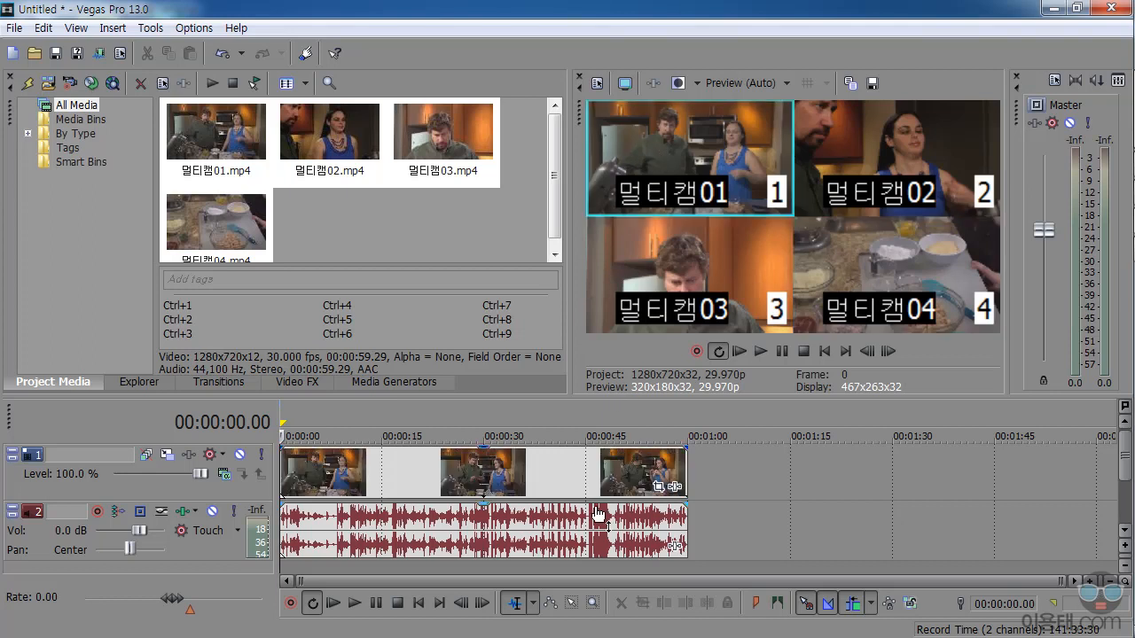
pyautogui.click(822, 186)
pyautogui.click(700, 267)
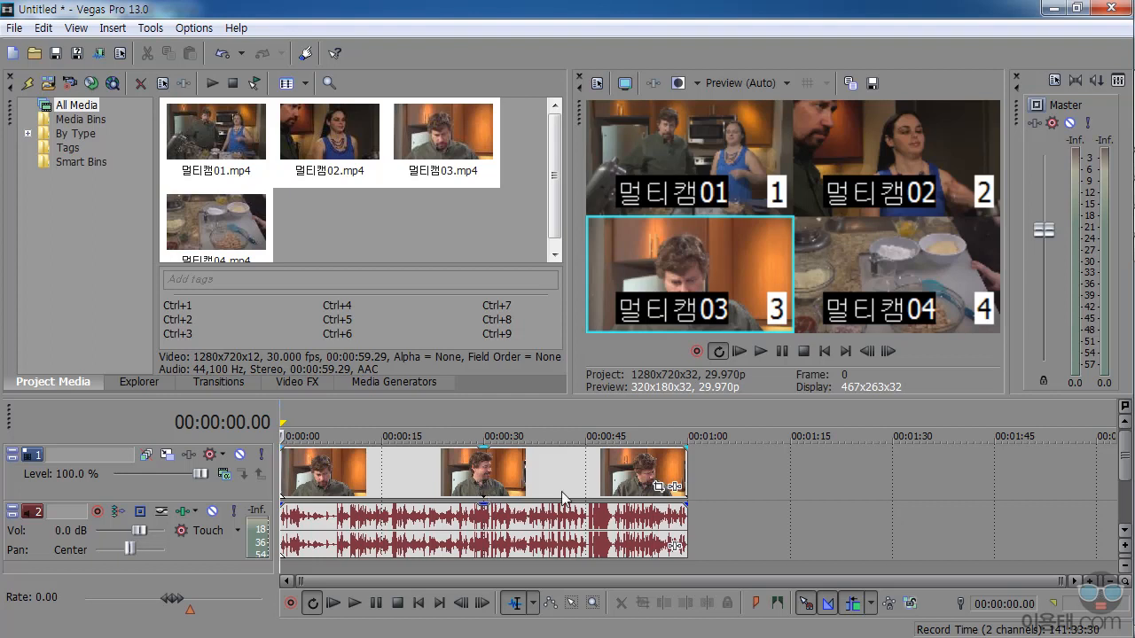
# Undo the camera switches and the creation of the multicamera track
pyautogui.hotkey('ctrl', 'z')
pyautogui.hotkey('ctrl', 'z')
pyautogui.hotkey('ctrl', 'z')
pyautogui.hotkey('ctrl', 'z')
pyautogui.hotkey('ctrl', 'z')
pyautogui.hotkey('ctrl', 'z')
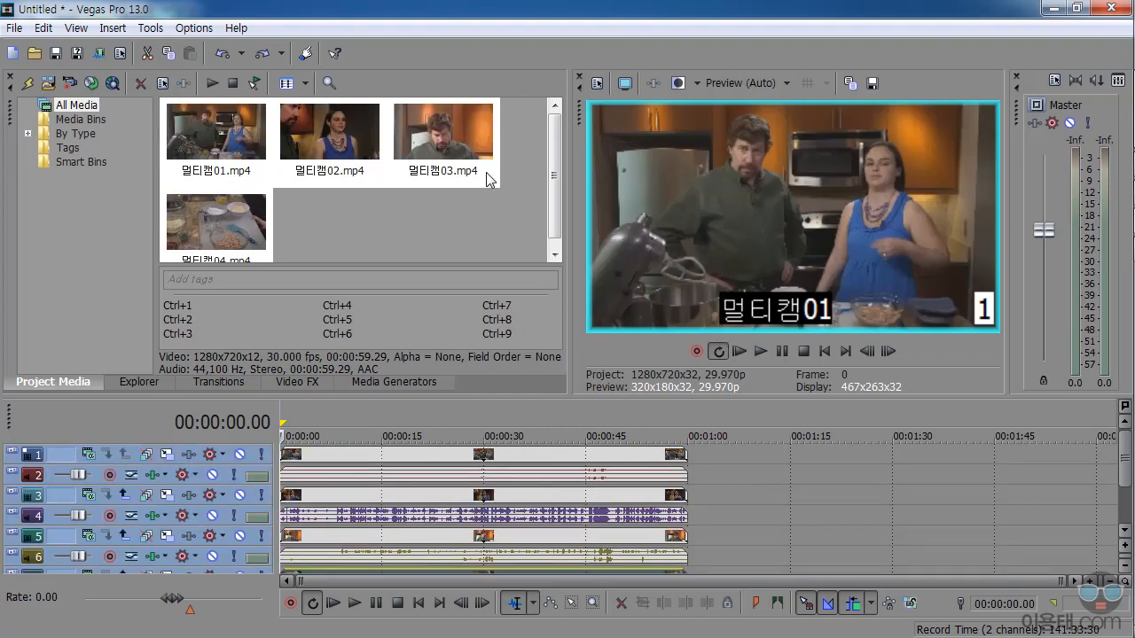
# Turn off multicamera editing
pyautogui.click(150, 27)
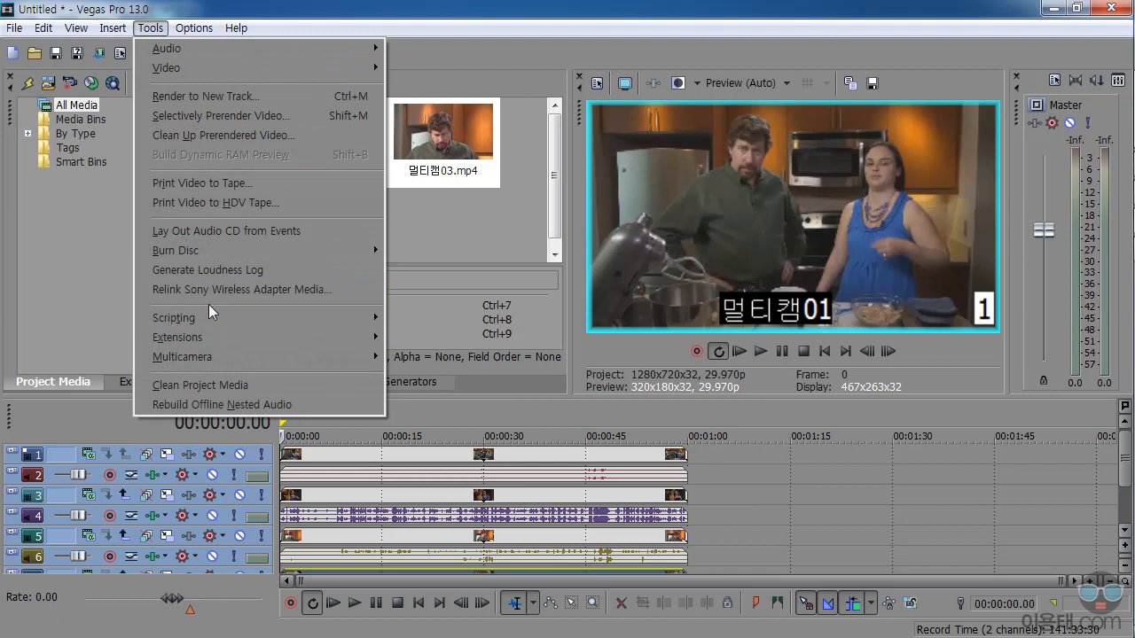
pyautogui.moveTo(222, 358)
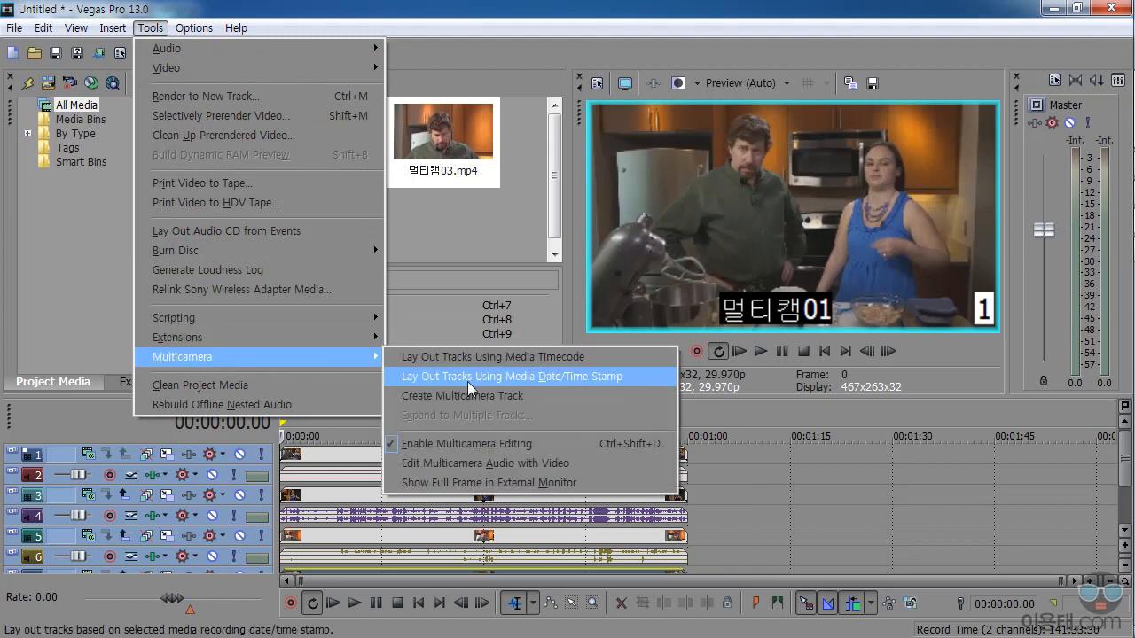
pyautogui.click(404, 444)
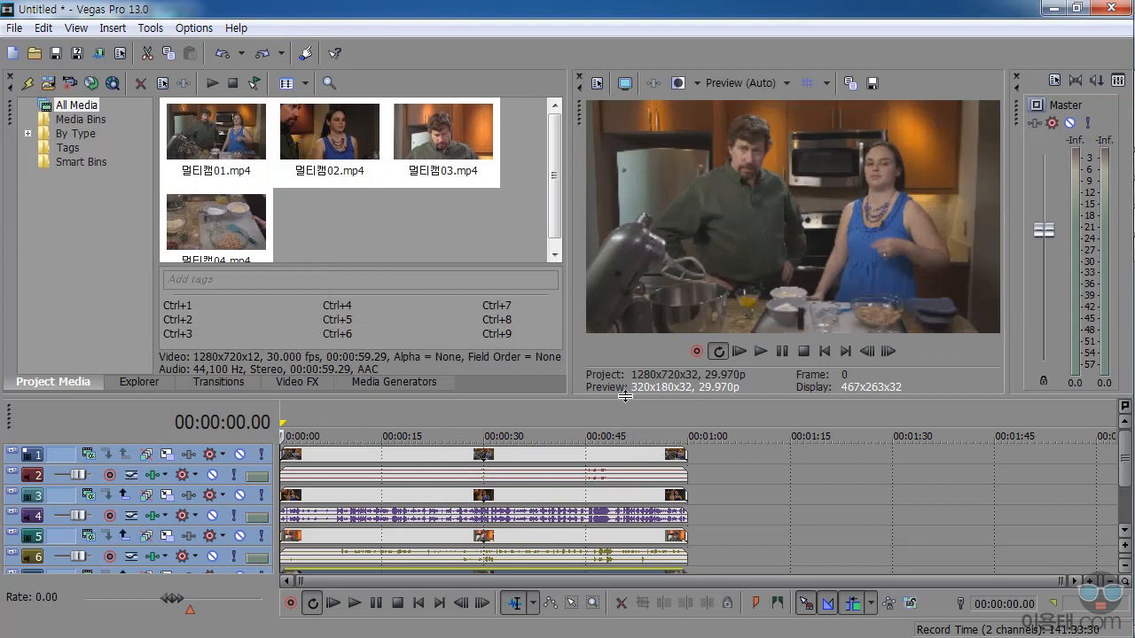
# Play back the timeline from the start with all eight tracks in view to check the combined audio
pyautogui.moveTo(625, 395); pyautogui.dragTo(625, 314)
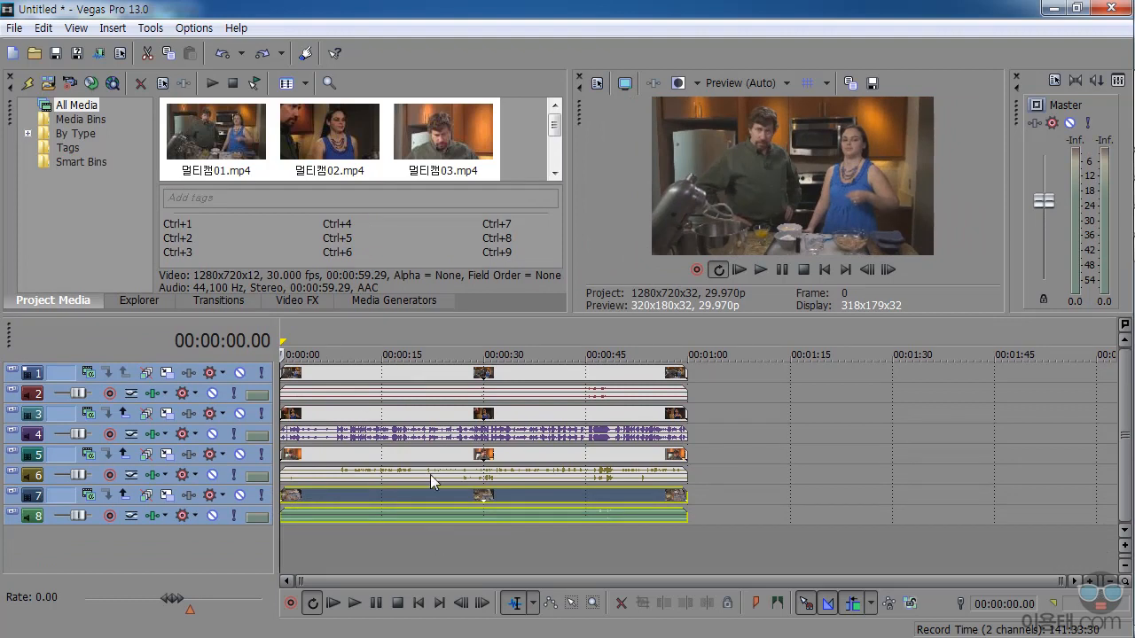
pyautogui.press('space')
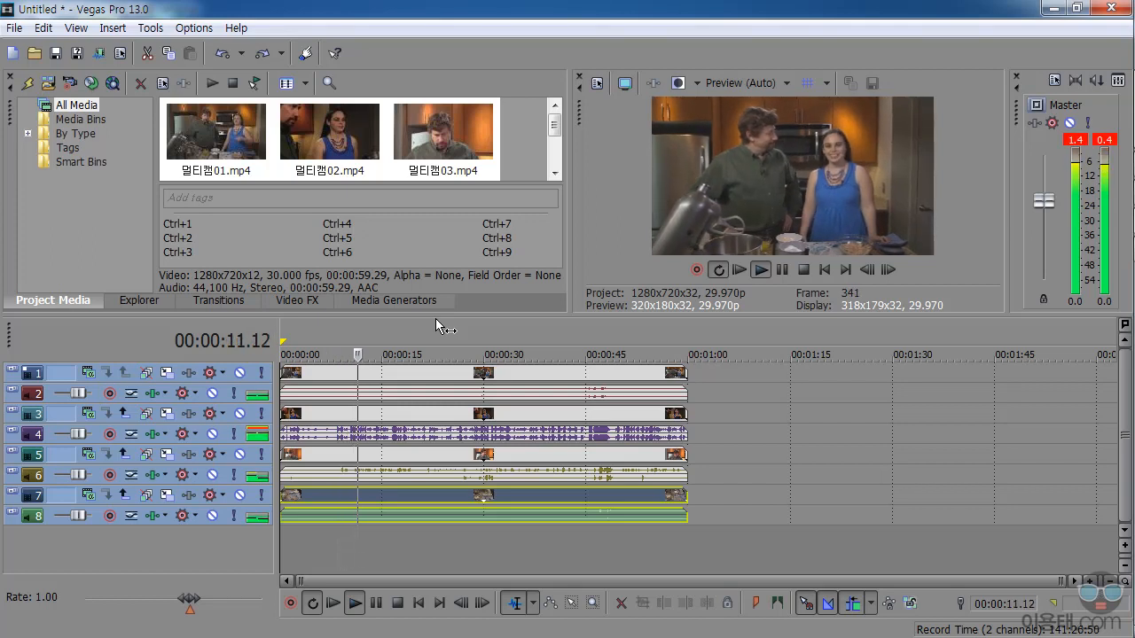
pyautogui.press('space')
# Restore the default track heights, enlarge the timeline area and select the audio event on track 2
pyautogui.moveTo(444, 316); pyautogui.dragTo(448, 339)
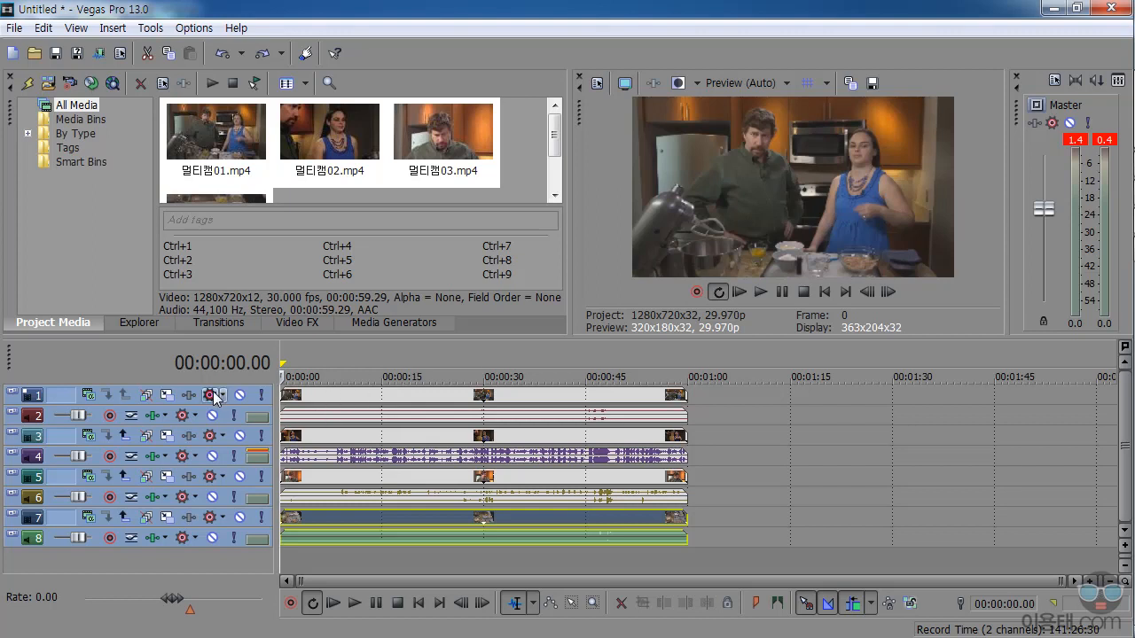
pyautogui.doubleClick(1125, 447)
pyautogui.moveTo(460, 353); pyautogui.dragTo(456, 285)
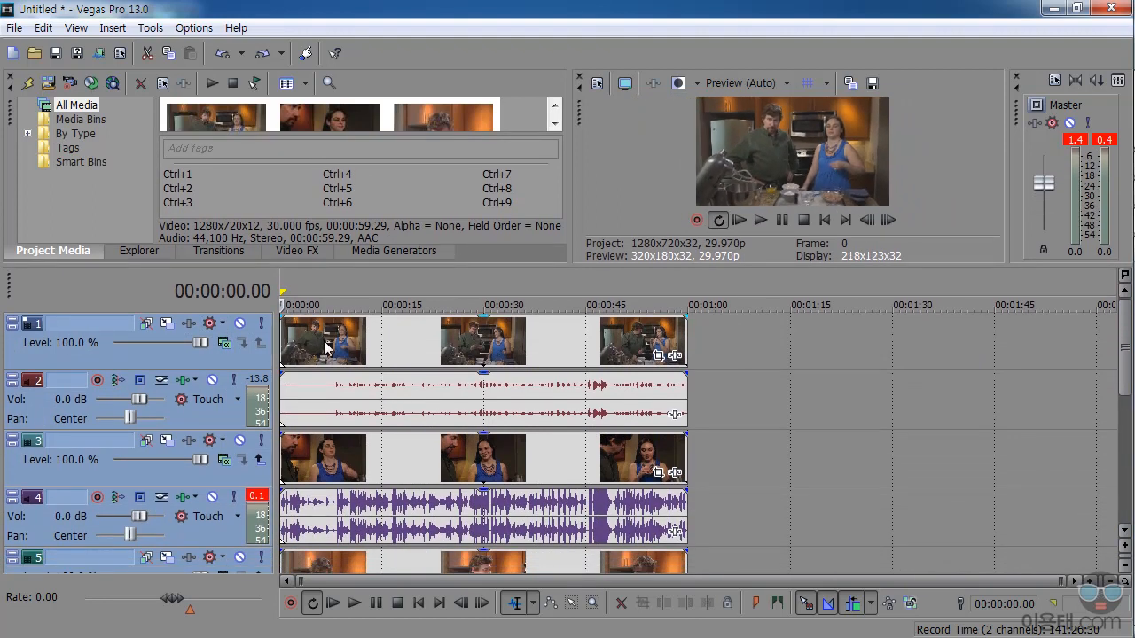
pyautogui.click(360, 395)
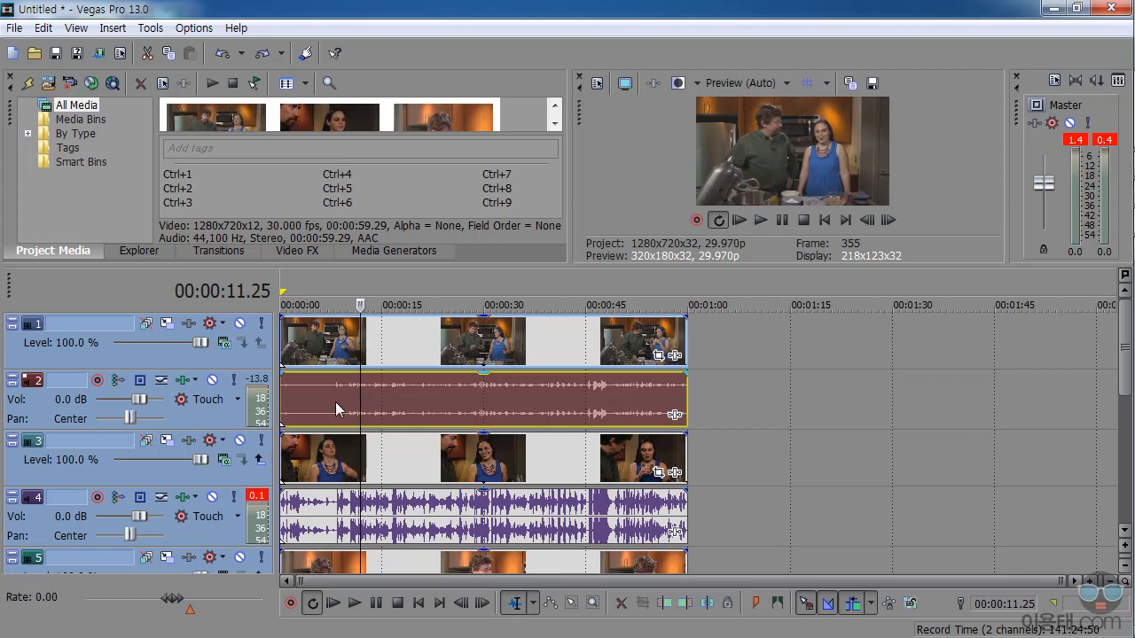
# Open the track 2 audio event in the Trimmer and enlarge the Trimmer window for a bigger preview and waveform
pyautogui.rightClick(387, 391)
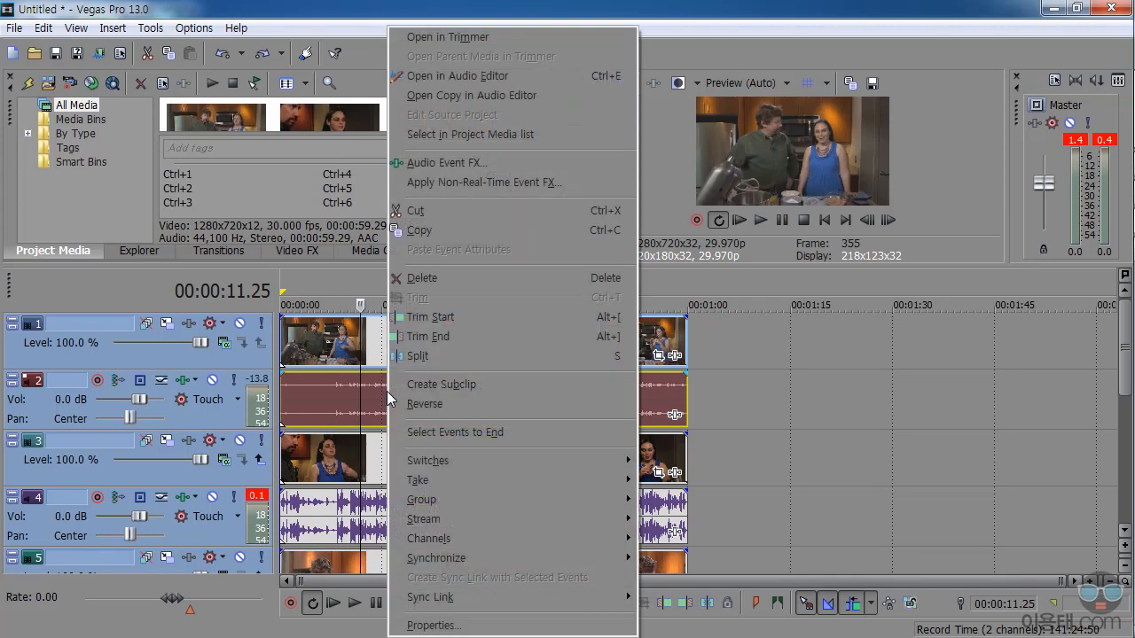
pyautogui.click(452, 40)
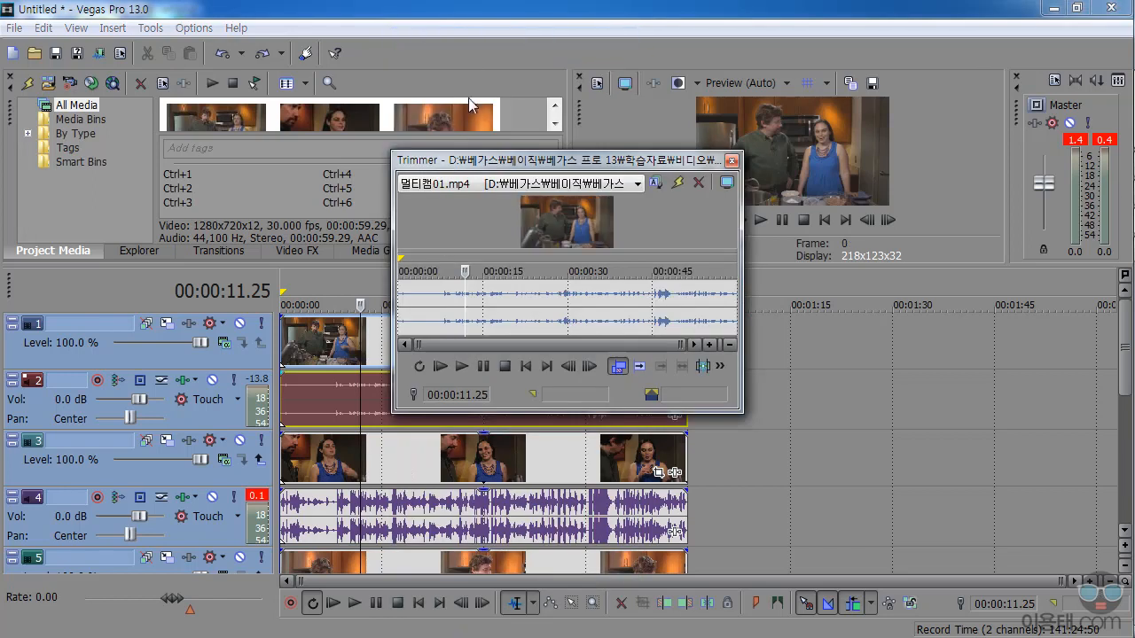
pyautogui.moveTo(561, 162); pyautogui.dragTo(591, 12)
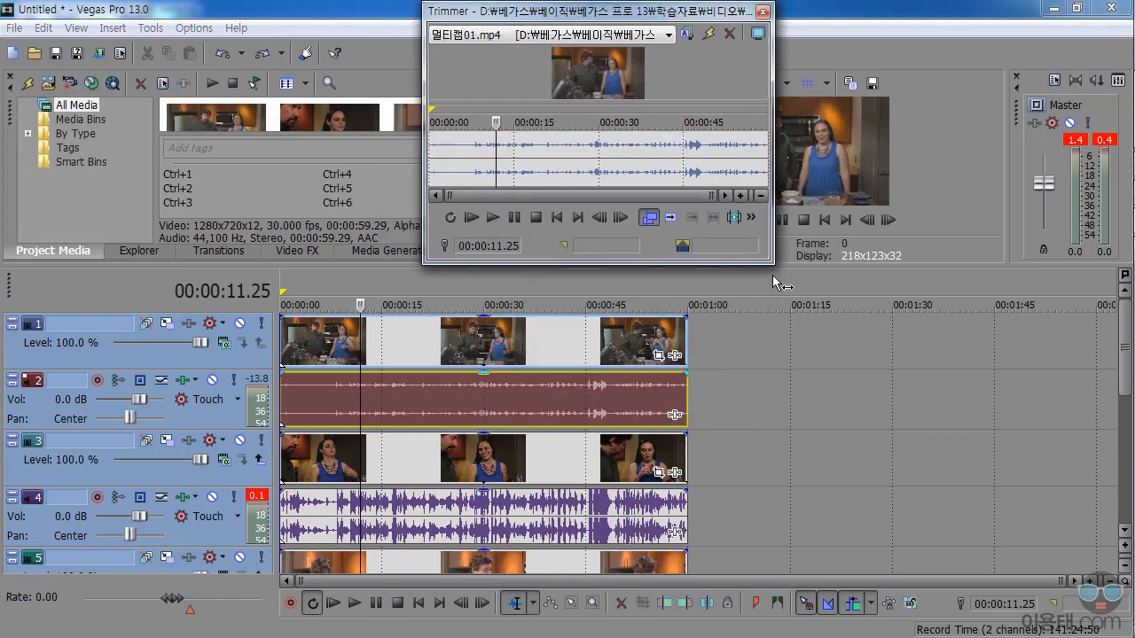
pyautogui.moveTo(772, 271); pyautogui.dragTo(1043, 488)
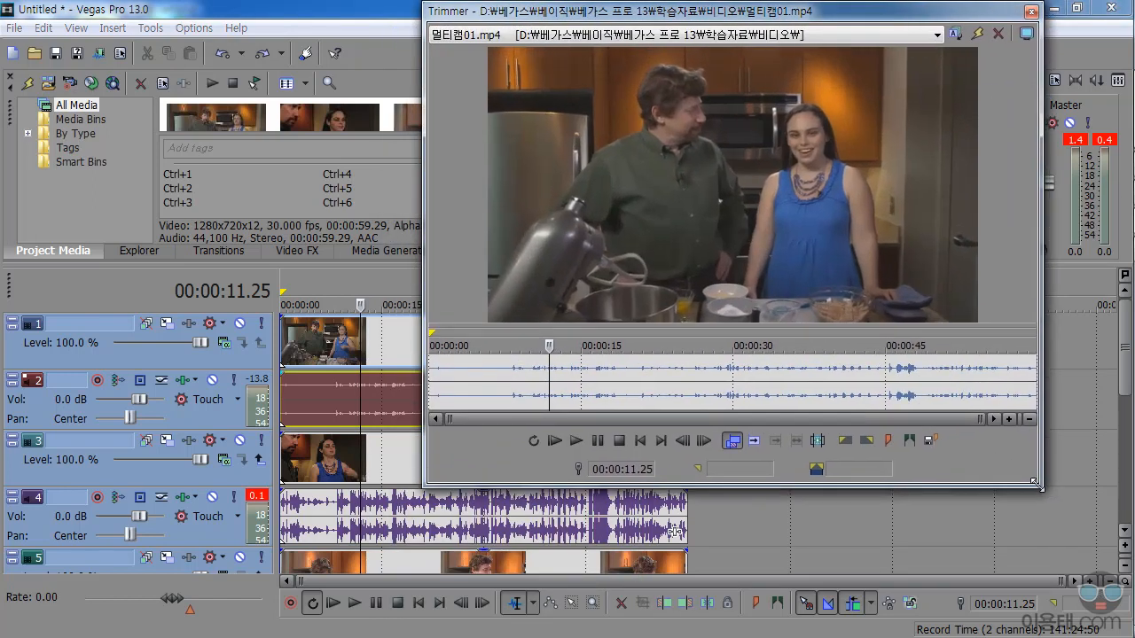
# Enlarge the 멀티캠01.mp4 waveform, place the cursor where the talking starts at 00:00:08.06 and check the spot by playback
pyautogui.click(533, 382)
pyautogui.click(512, 382)
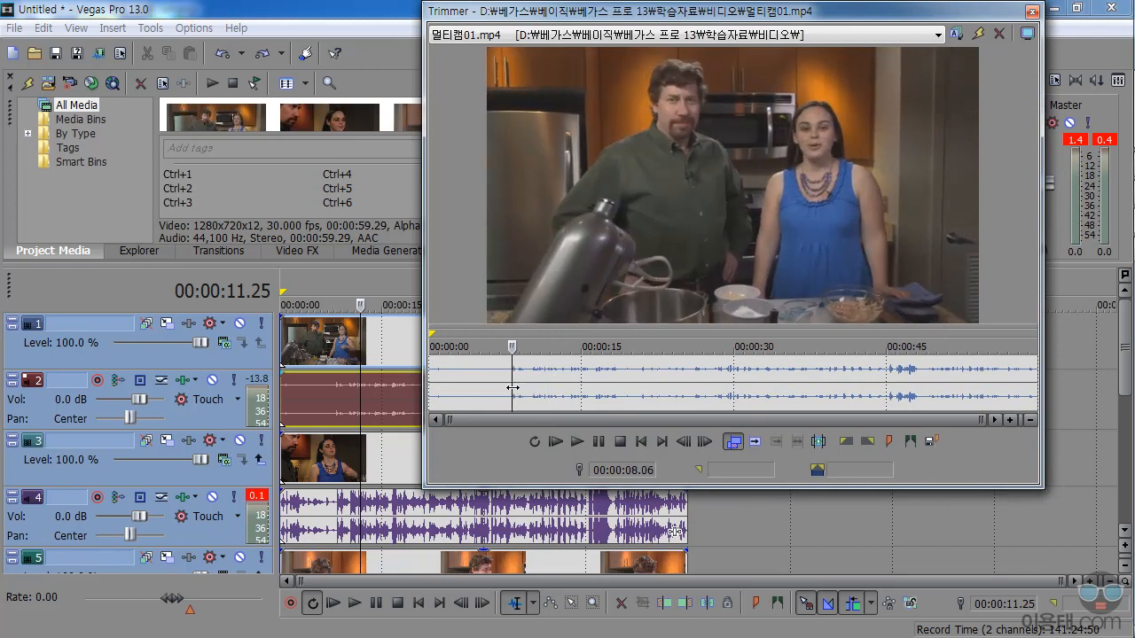
pyautogui.moveTo(570, 327); pyautogui.dragTo(562, 231)
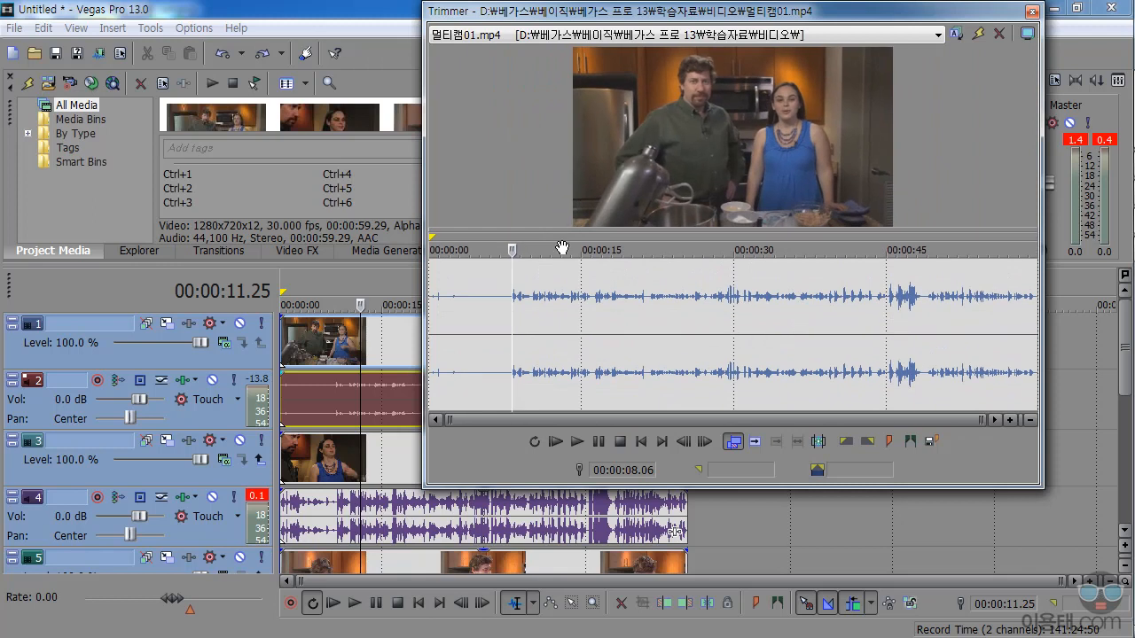
pyautogui.click(511, 353)
pyautogui.click(576, 441)
pyautogui.click(576, 442)
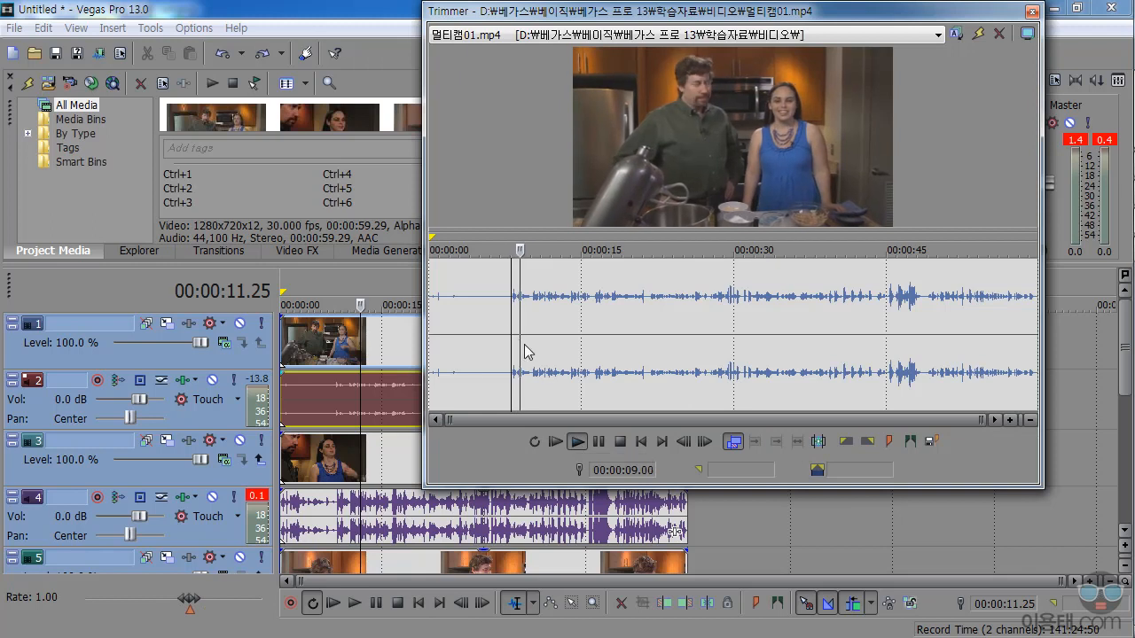
pyautogui.click(598, 442)
pyautogui.moveTo(528, 330); pyautogui.dragTo(510, 337)
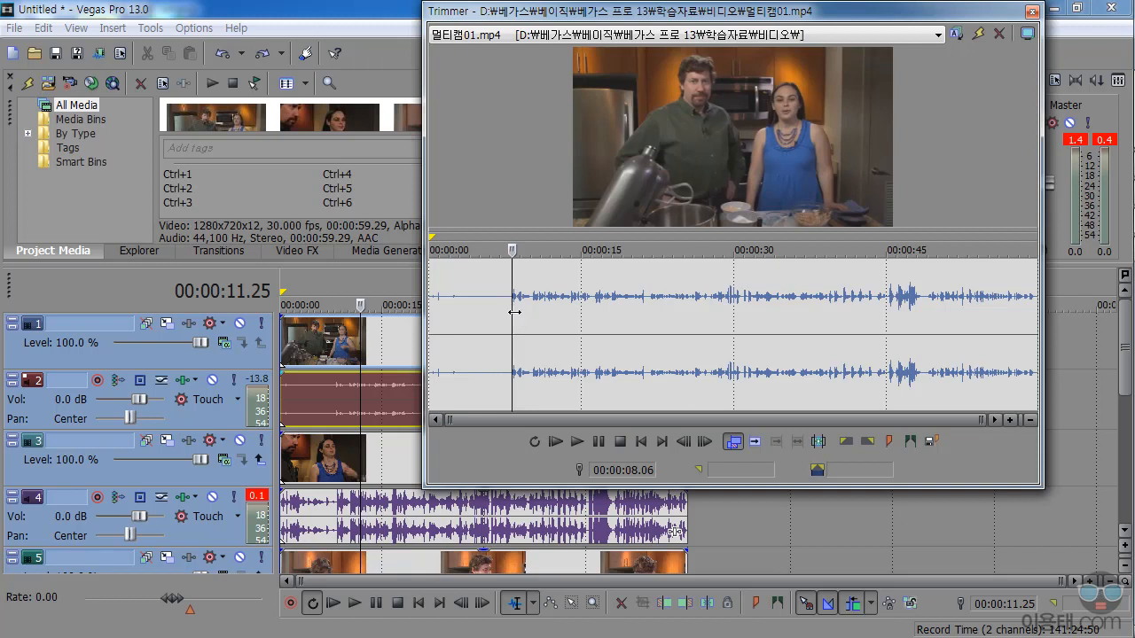
# Add a marker named "인트로" at 00:00:08.06 in 멀티캠01.mp4 and save the clip's markers
pyautogui.click(888, 441)
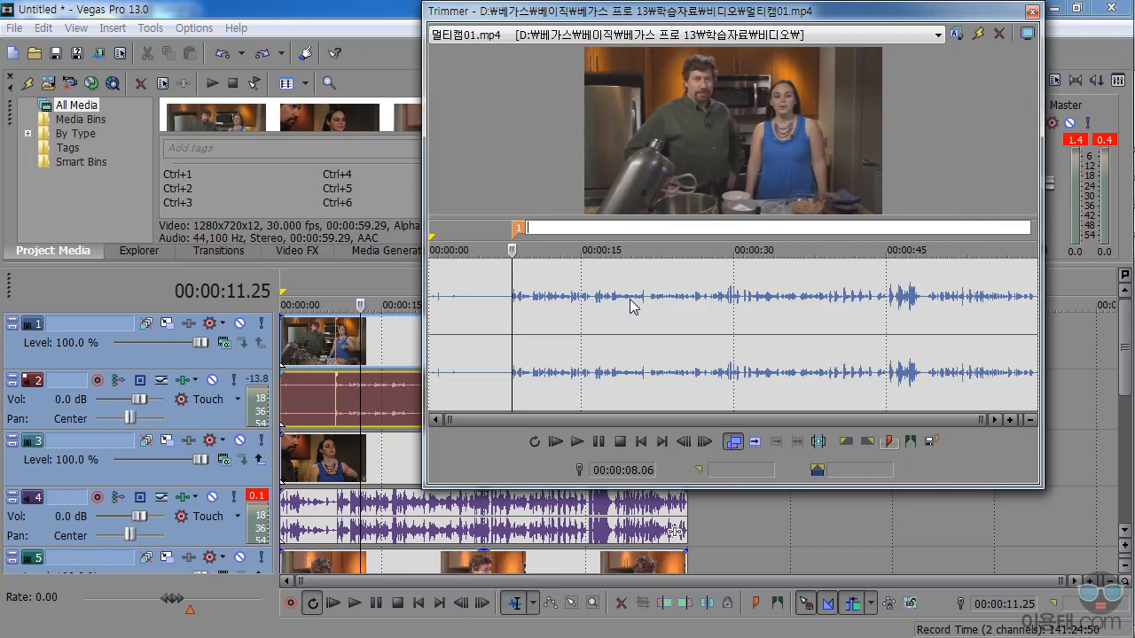
pyautogui.write('인트로')
pyautogui.press('Return')
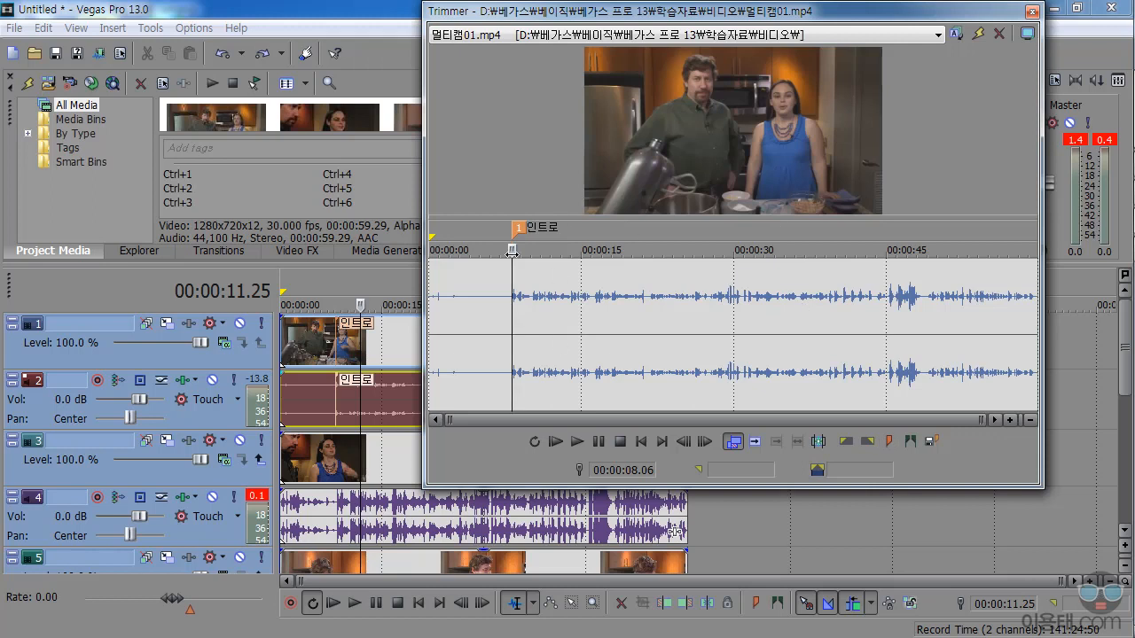
pyautogui.click(932, 444)
# Open the track 4 audio event in the Trimmer, keeping its whole window in view
pyautogui.moveTo(700, 16); pyautogui.dragTo(930, 16)
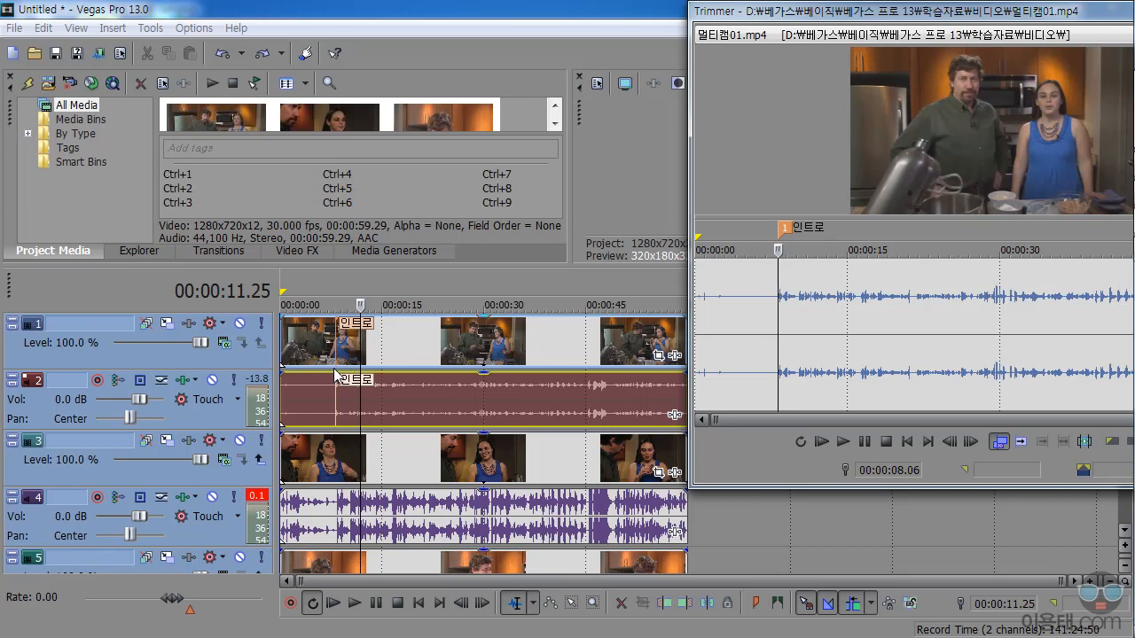
pyautogui.rightClick(335, 523)
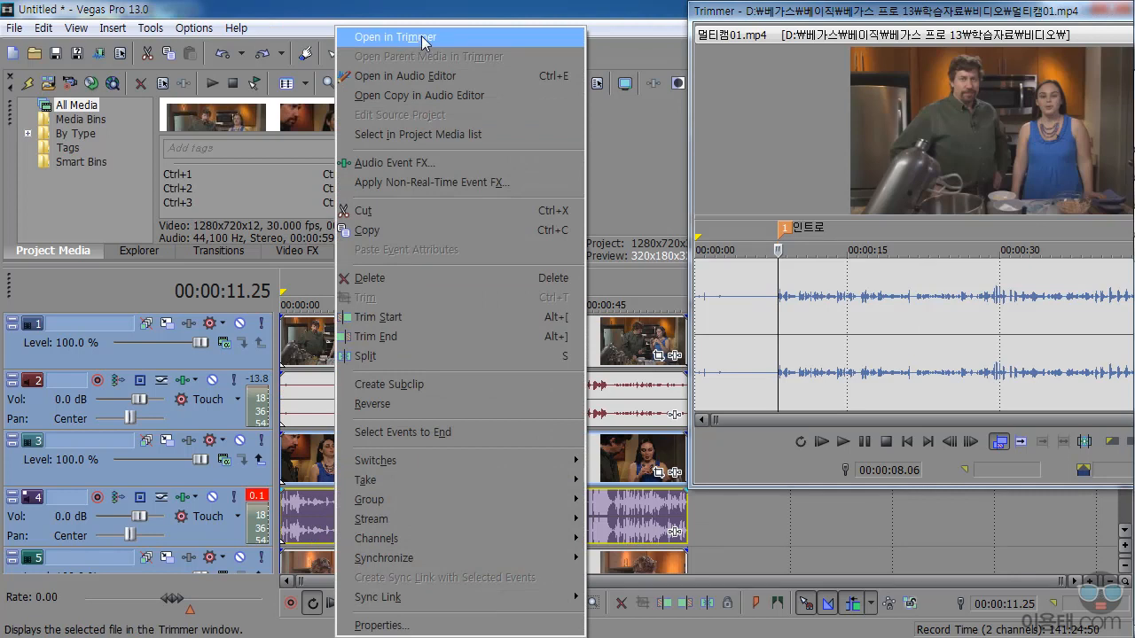
pyautogui.click(417, 39)
pyautogui.moveTo(862, 15); pyautogui.dragTo(572, 24)
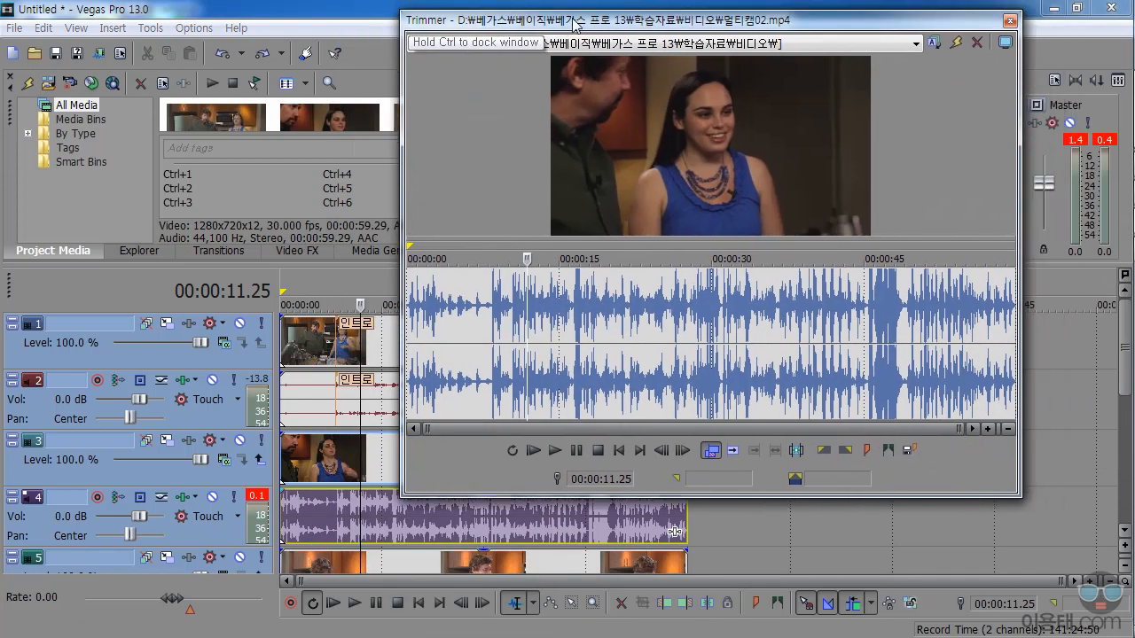
# Play 멀티캠02.mp4 in the Trimmer from about 00:00:08.11 to check where the talking starts
pyautogui.moveTo(525, 335); pyautogui.dragTo(491, 341)
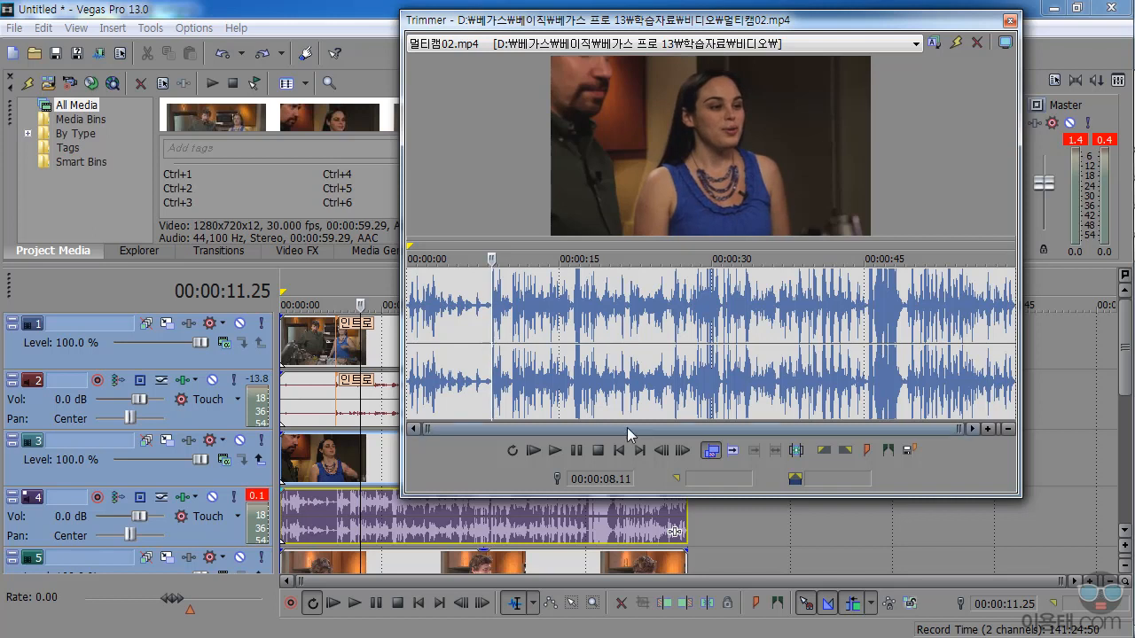
pyautogui.click(553, 450)
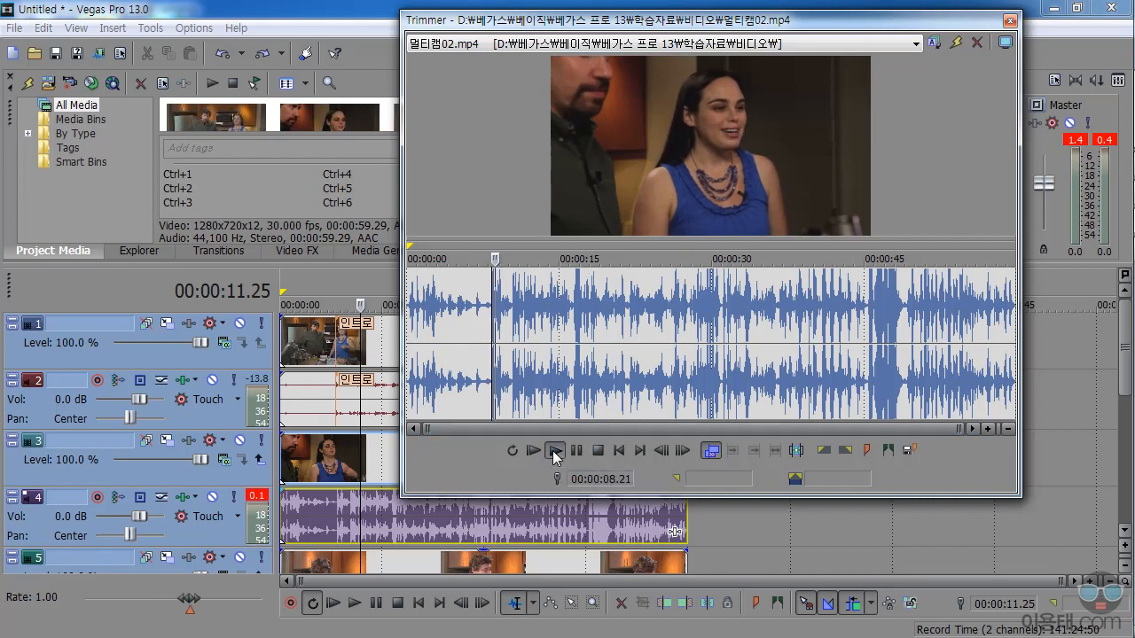
pyautogui.click(576, 450)
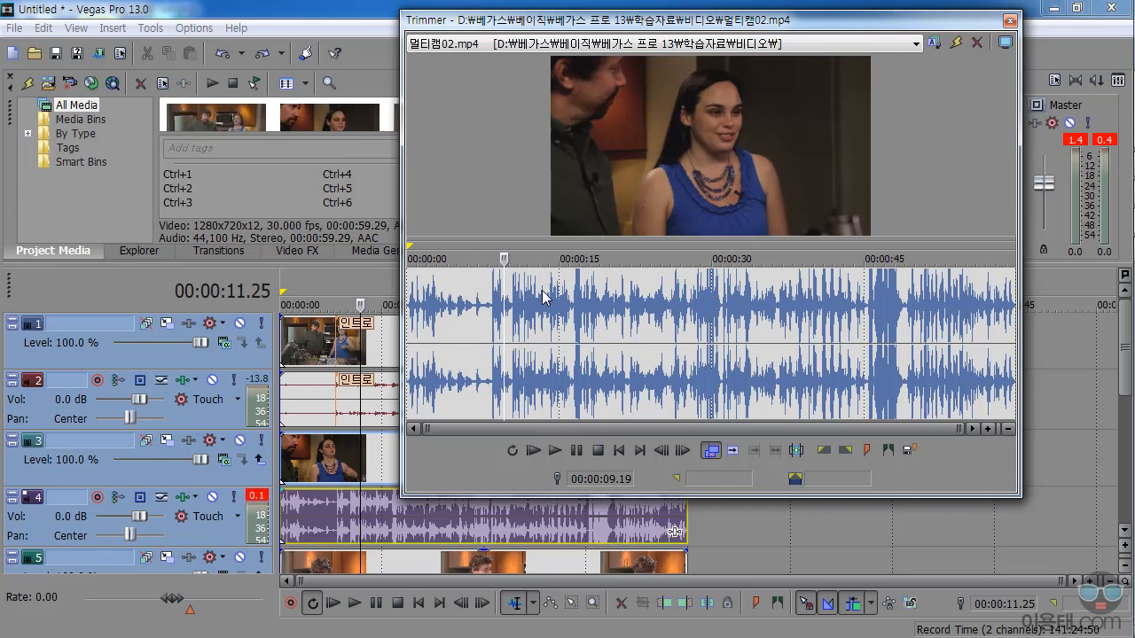
# Place the cursor at the speech onset at 00:00:08.15 in 멀티캠02.mp4, check it by playback and add a marker named "인트로" there
pyautogui.scroll(5, 625, 320)
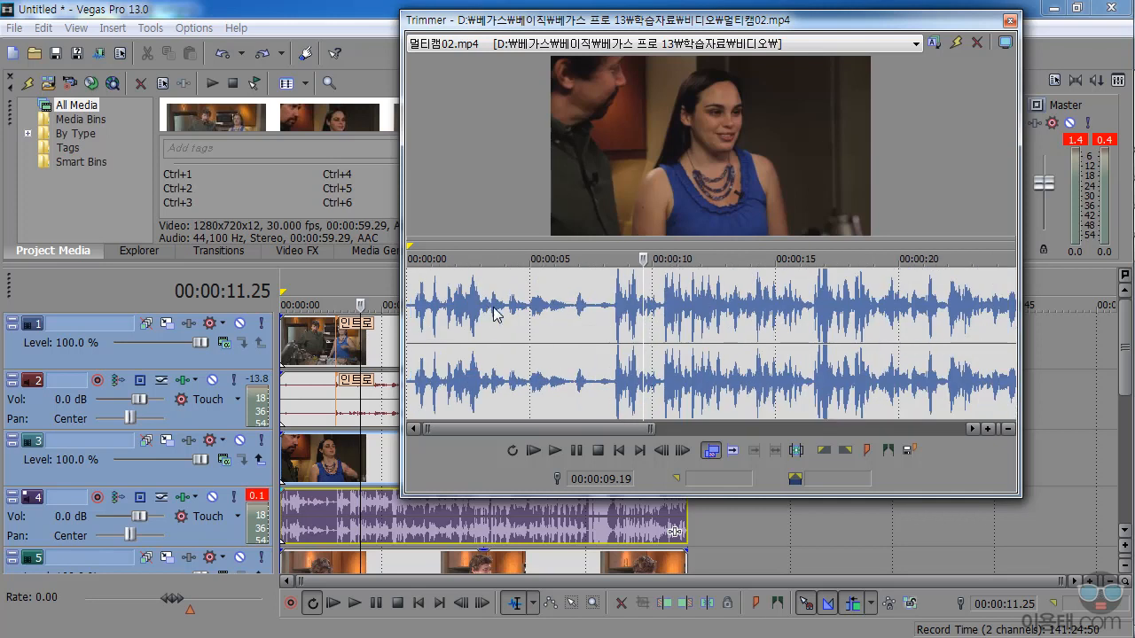
pyautogui.scroll(2, 625, 319)
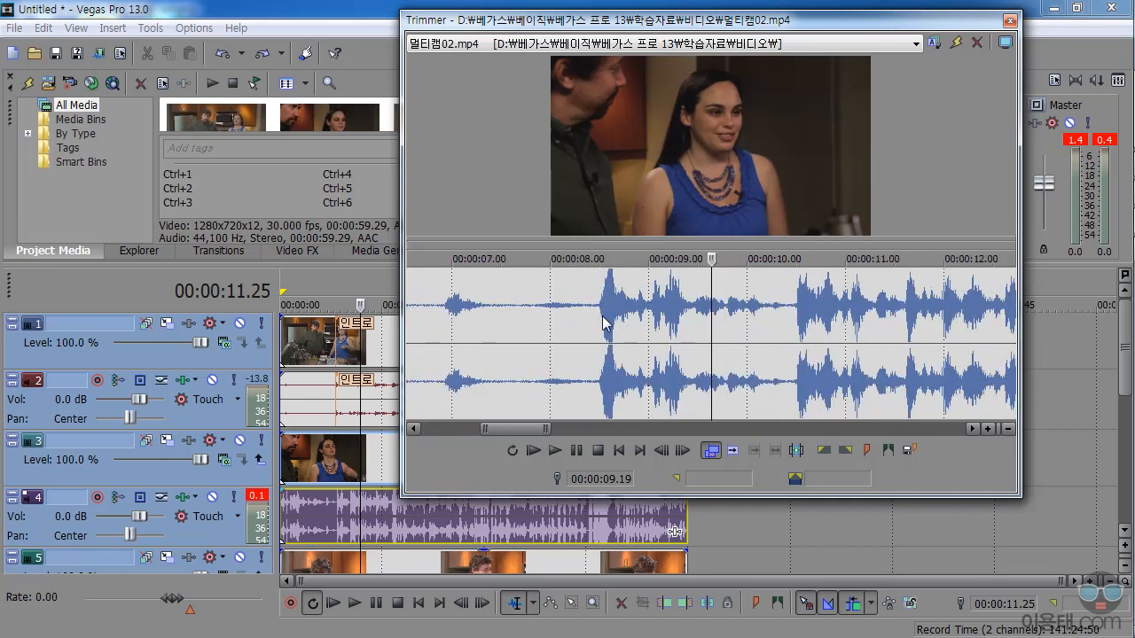
pyautogui.moveTo(711, 332); pyautogui.dragTo(561, 336)
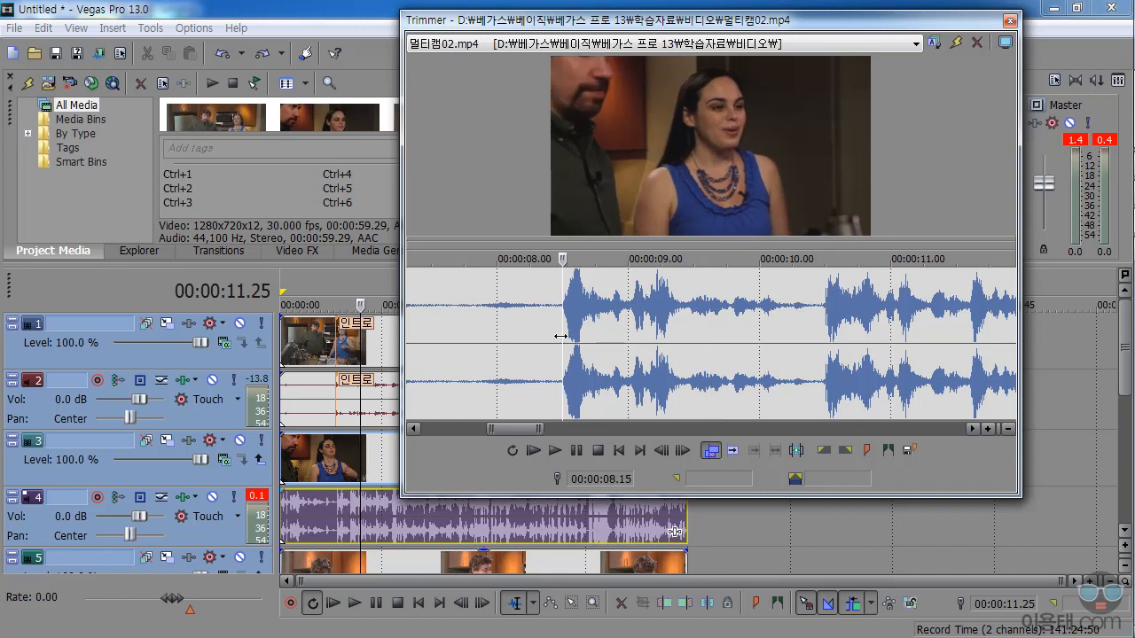
pyautogui.click(553, 450)
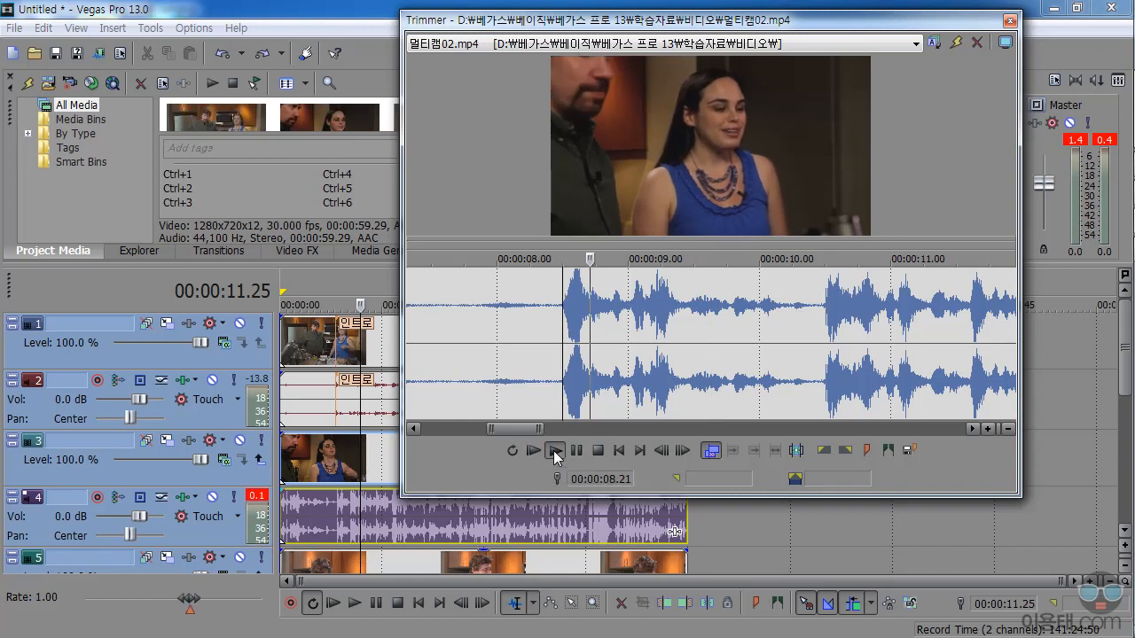
pyautogui.click(577, 451)
pyautogui.moveTo(693, 335); pyautogui.dragTo(564, 336)
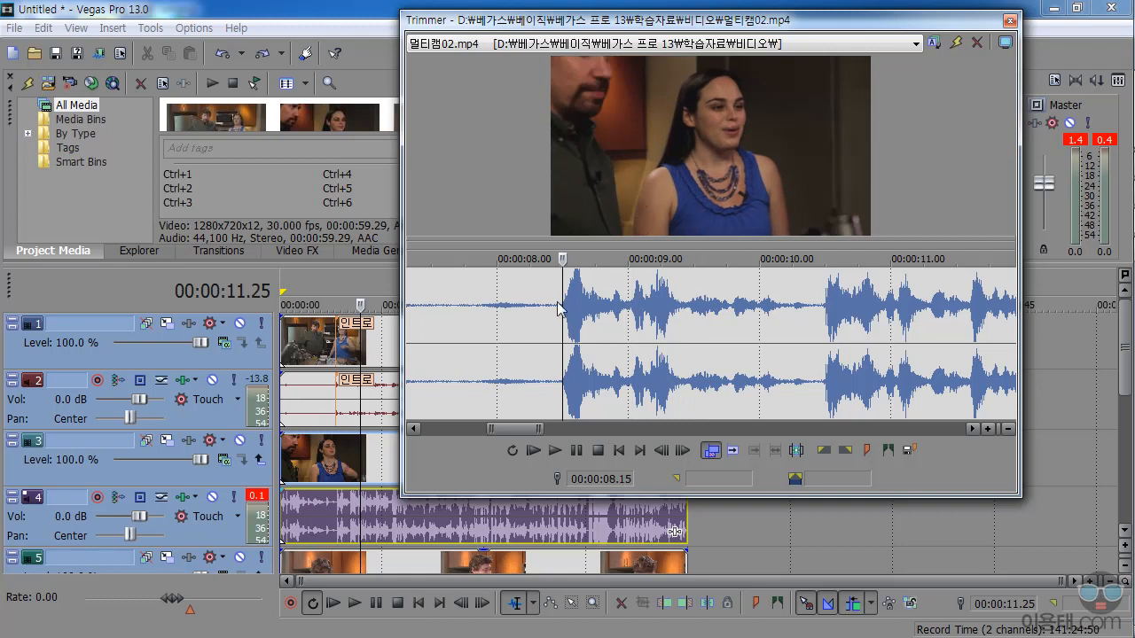
pyautogui.click(867, 451)
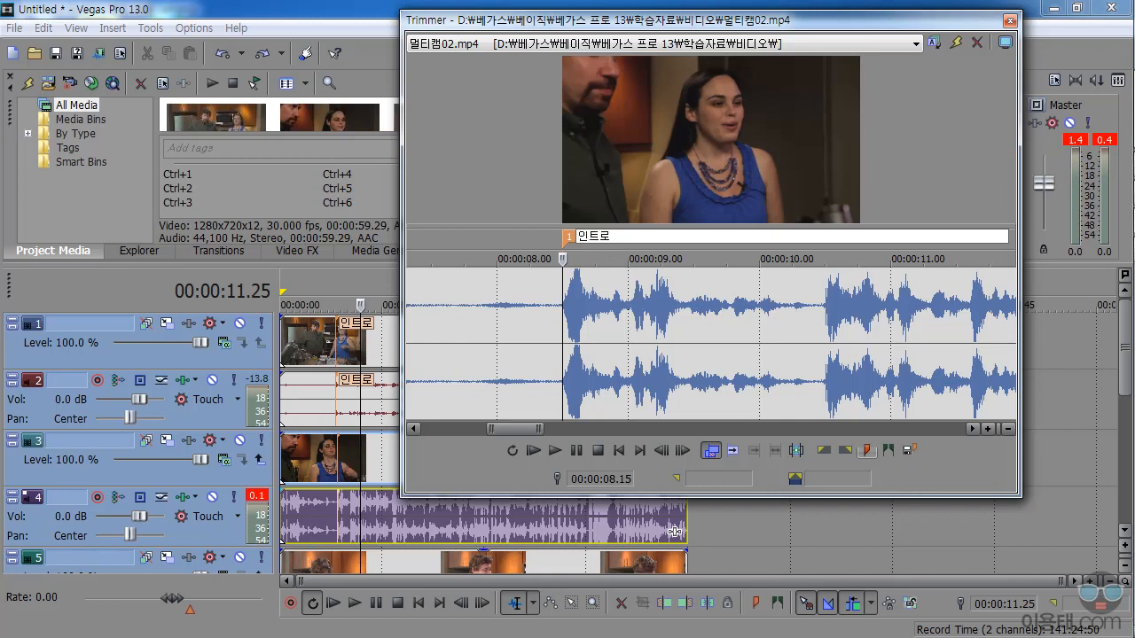
pyautogui.press('Return')
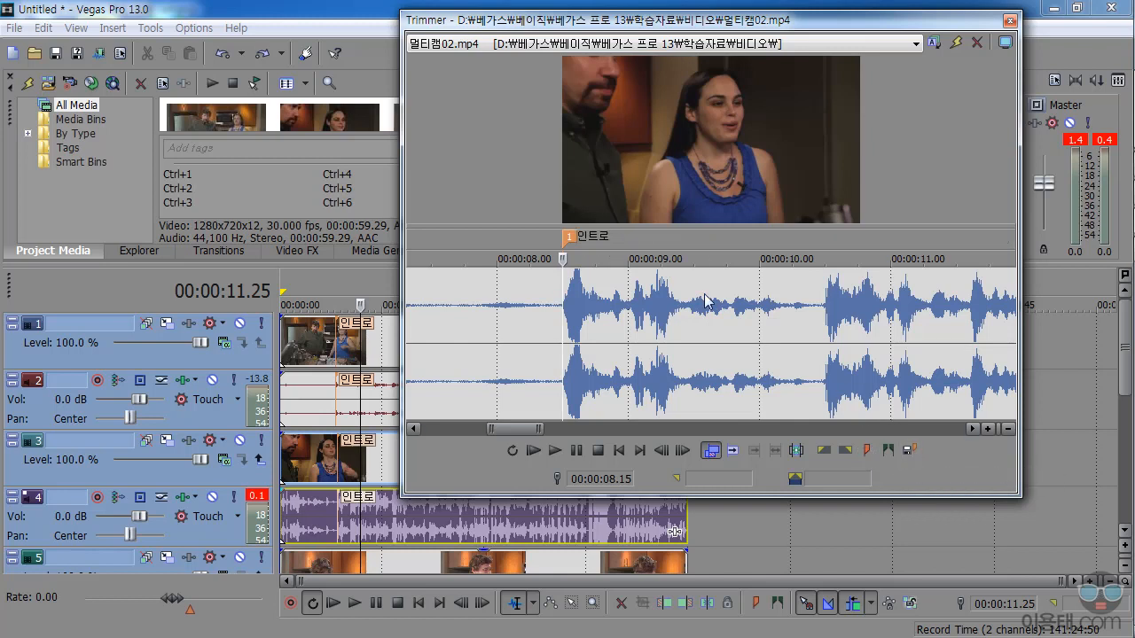
# Show 멀티캠01.mp4 in the Trimmer again, with the whole window in view
pyautogui.moveTo(542, 27); pyautogui.dragTo(892, 93)
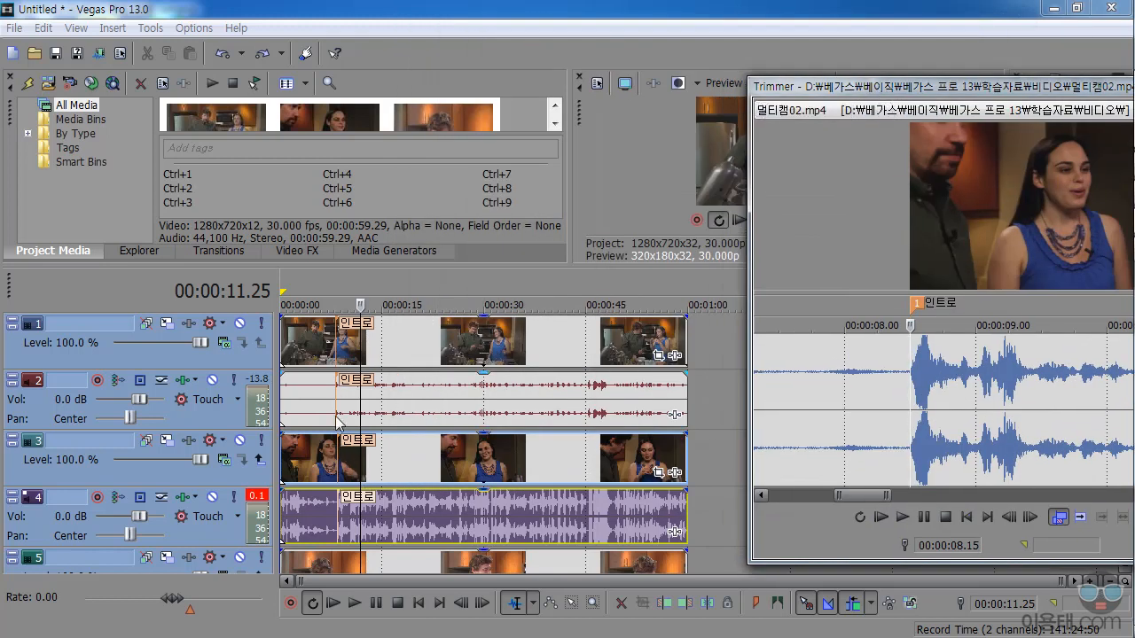
pyautogui.rightClick(398, 401)
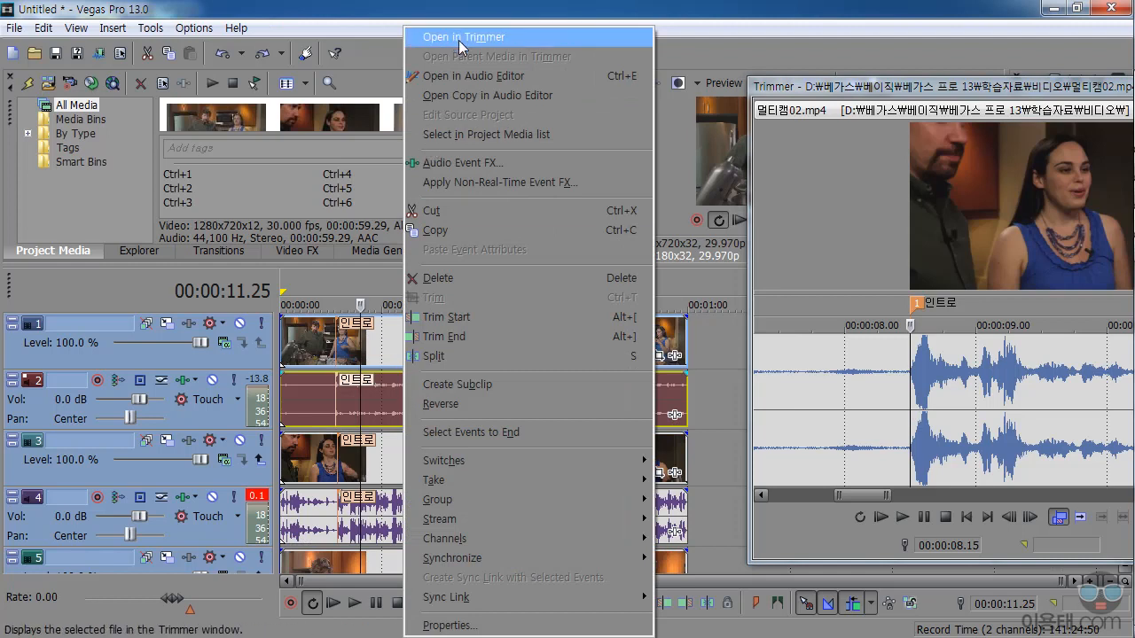
pyautogui.click(911, 88)
pyautogui.moveTo(910, 88); pyautogui.dragTo(540, 86)
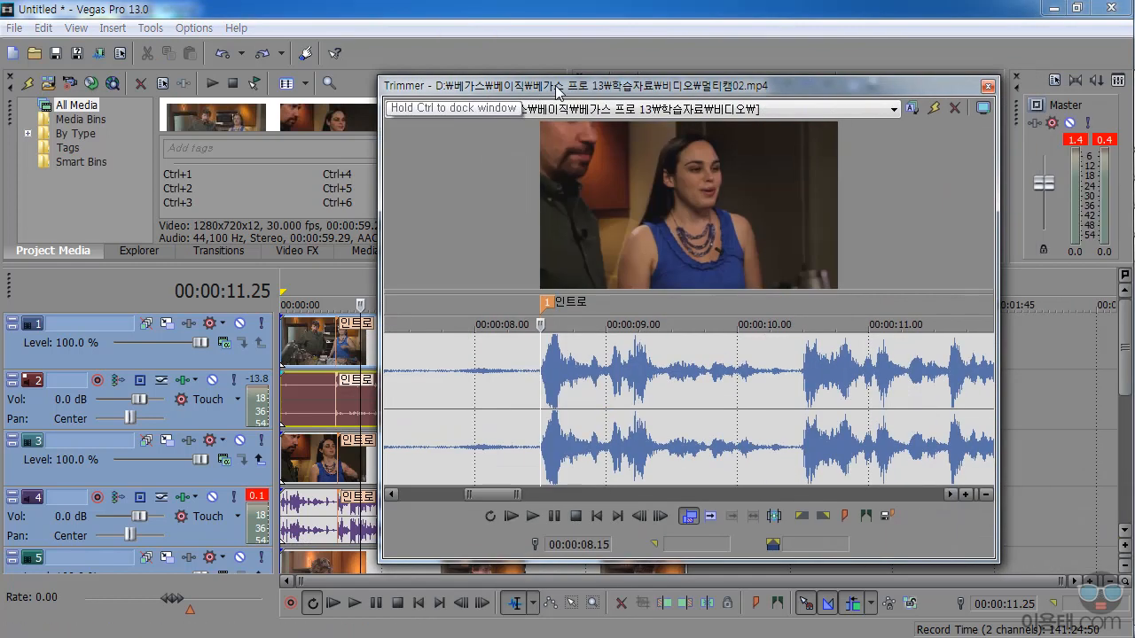
pyautogui.click(858, 114)
pyautogui.click(734, 151)
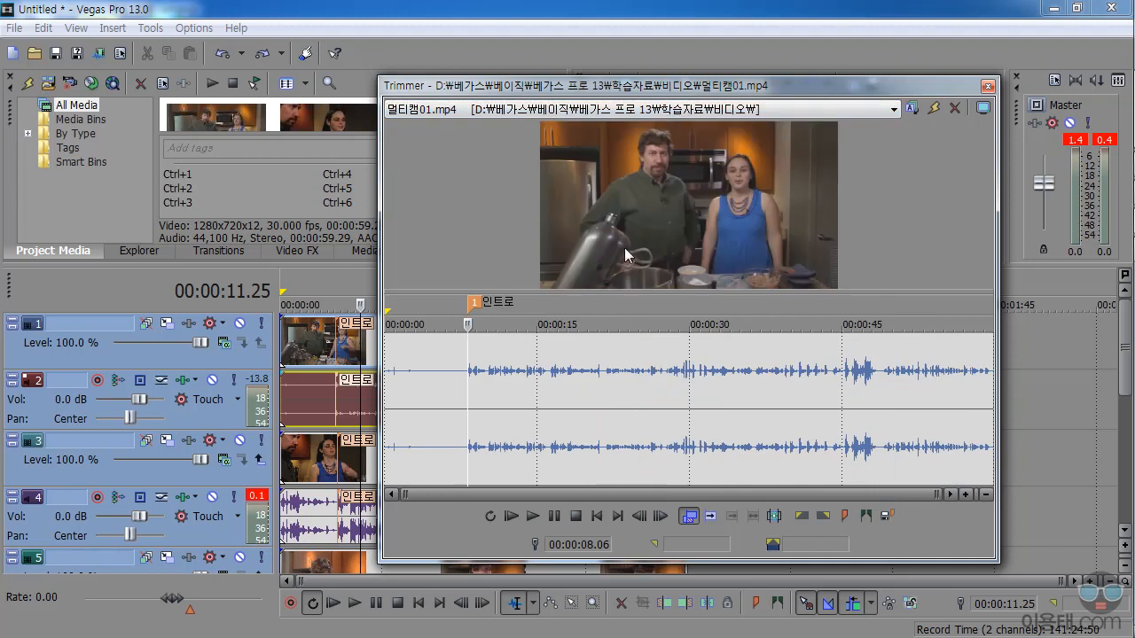
# Move the "인트로" marker in 멀티캠01.mp4 to the exact waveform onset at about 00:00:08.11
pyautogui.scroll(8, 463, 385)
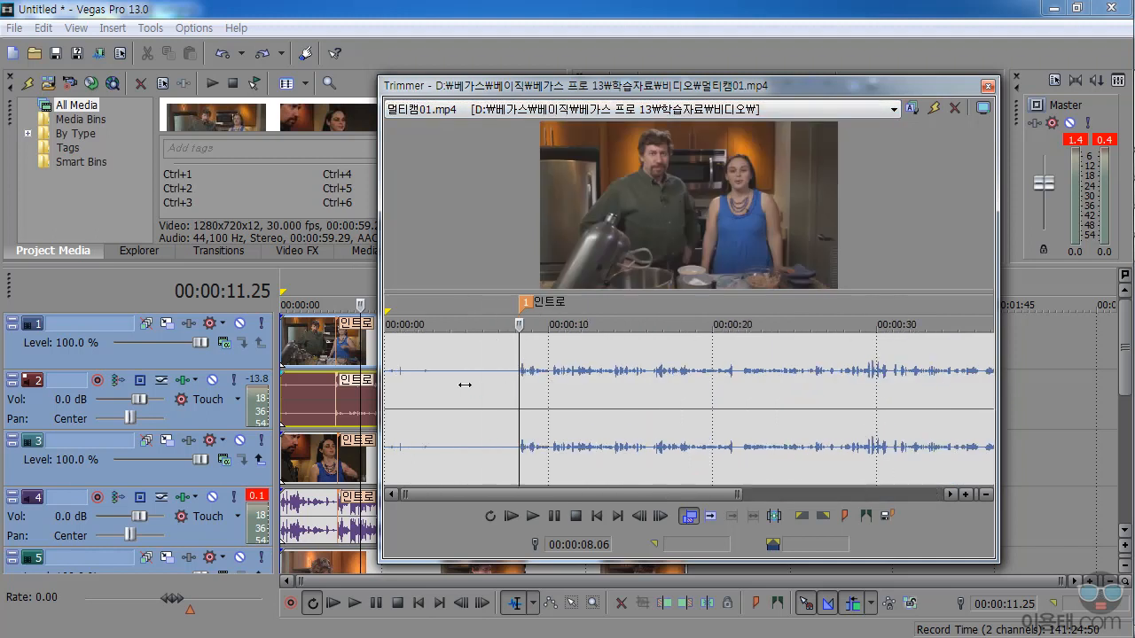
pyautogui.scroll(2, 695, 390)
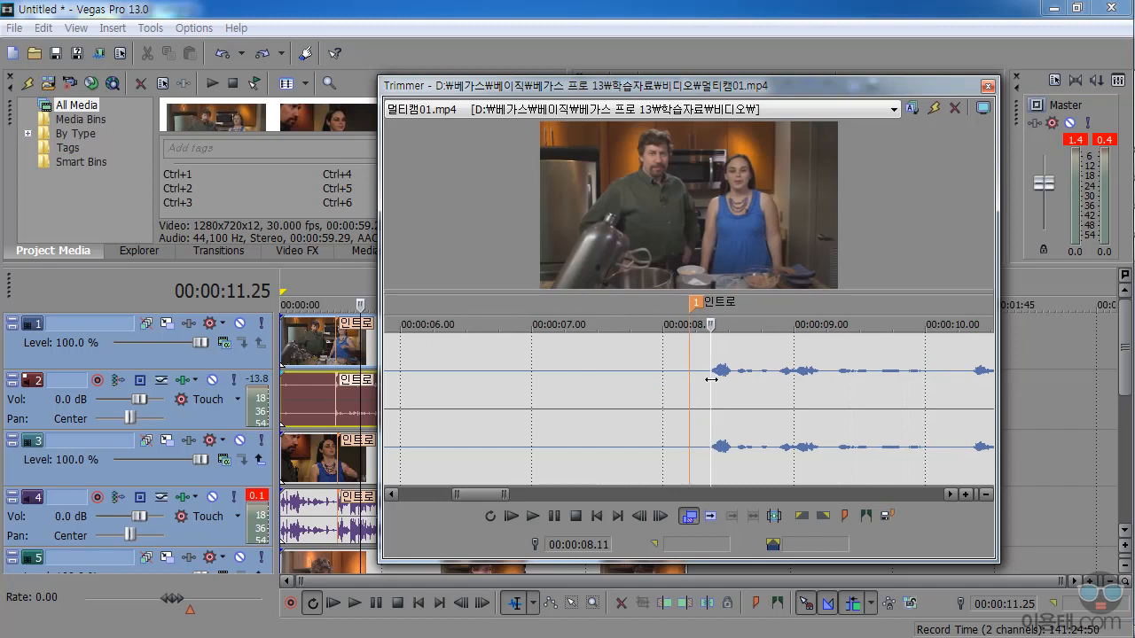
pyautogui.moveTo(687, 382); pyautogui.dragTo(653, 381)
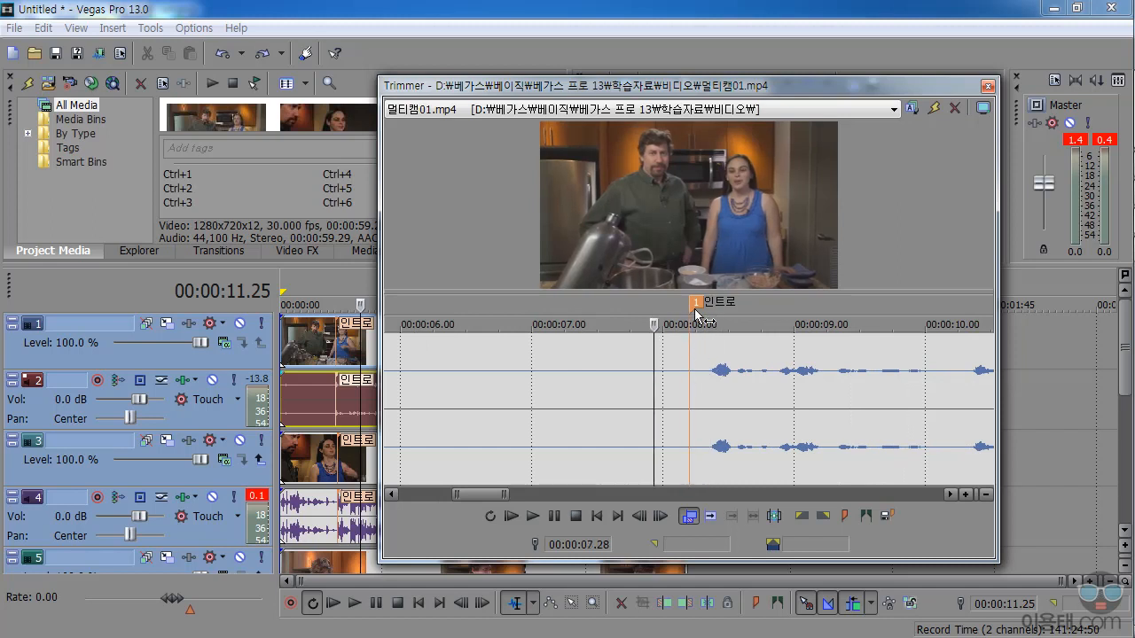
pyautogui.moveTo(696, 306); pyautogui.dragTo(719, 308)
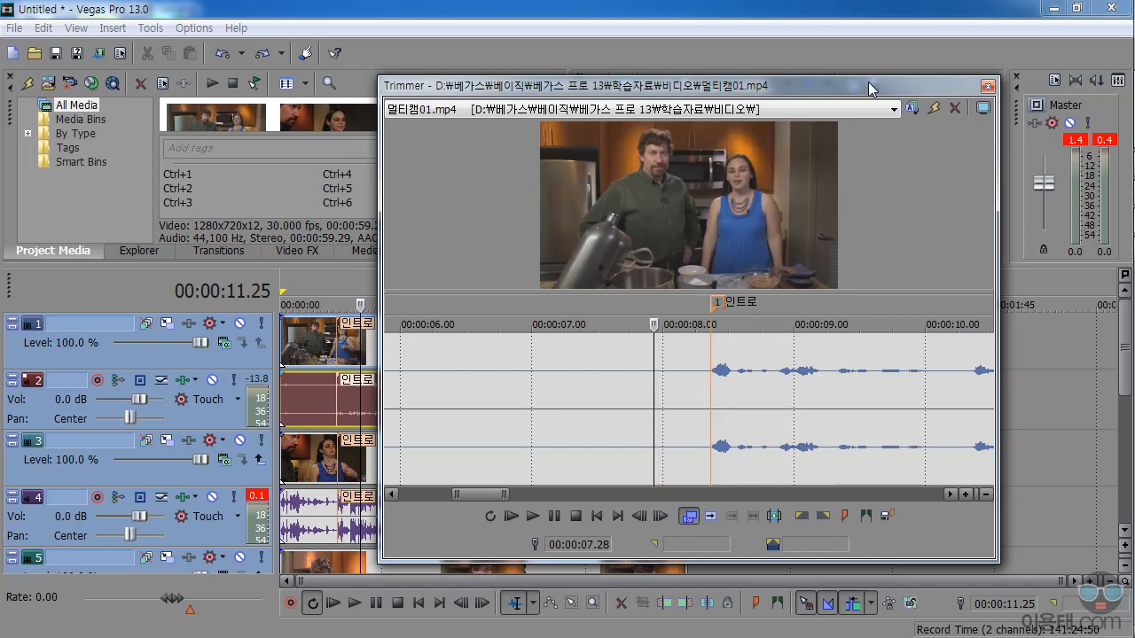
# Open the track 6 audio event in the Trimmer and resize the window to show both its preview and waveform
pyautogui.moveTo(870, 87); pyautogui.dragTo(1041, 37)
pyautogui.click(442, 291)
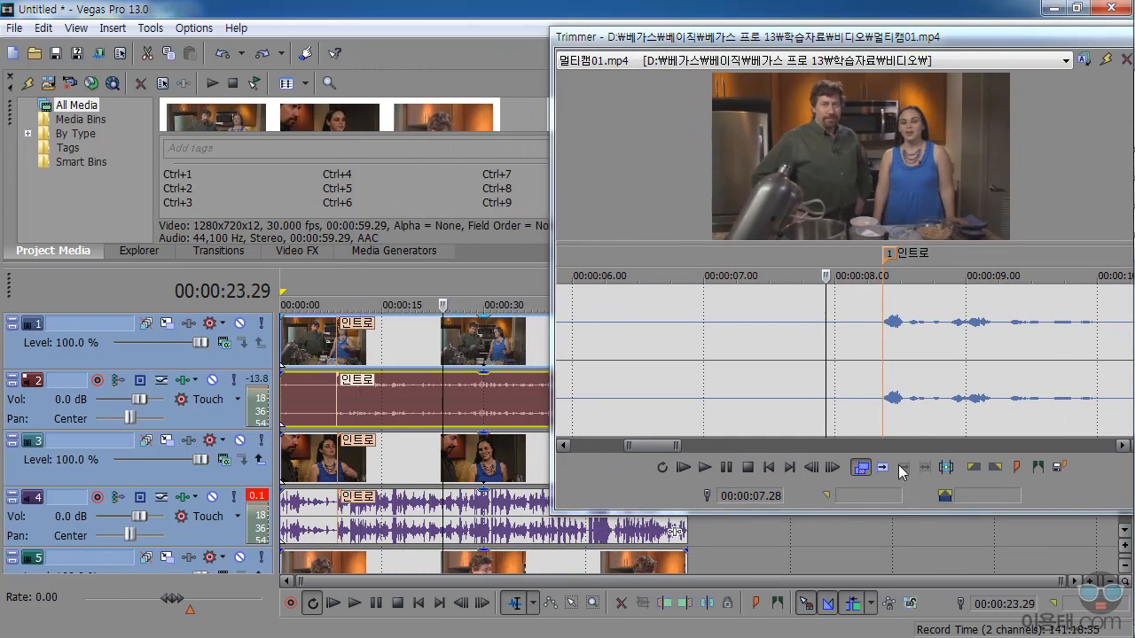
pyautogui.moveTo(887, 512); pyautogui.dragTo(886, 321)
pyautogui.moveTo(1126, 379); pyautogui.dragTo(1127, 470)
pyautogui.rightClick(400, 403)
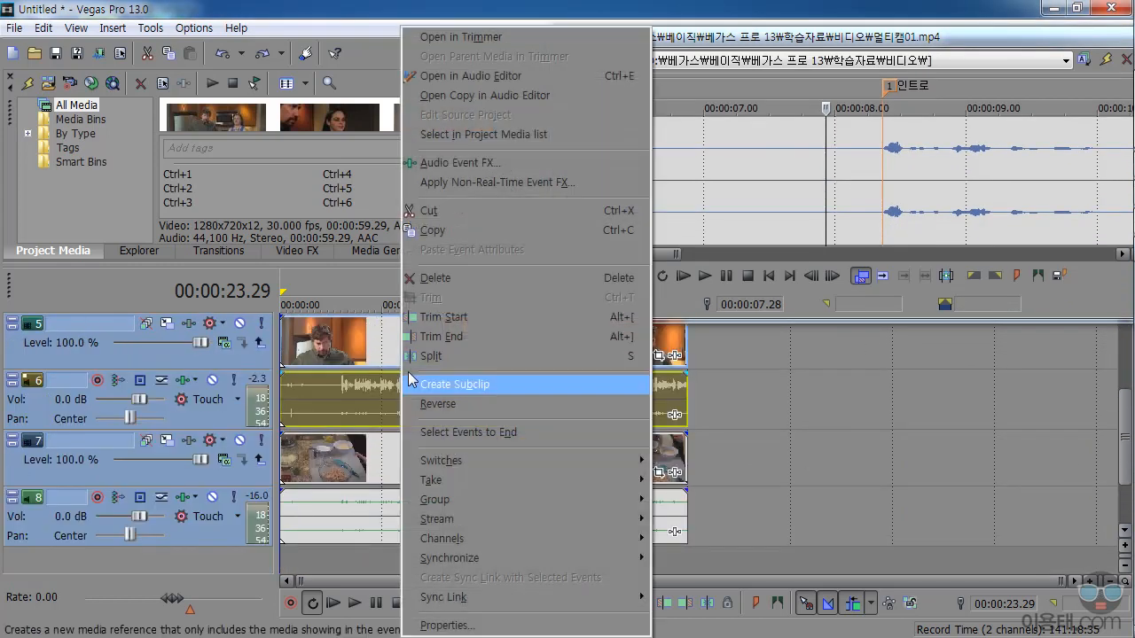
pyautogui.click(461, 37)
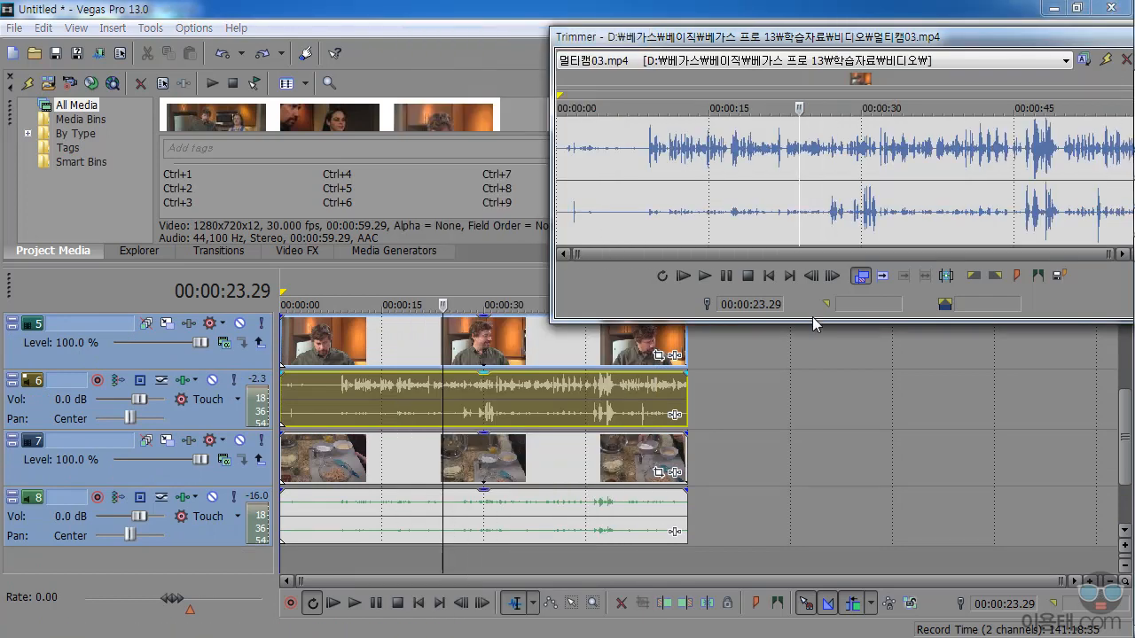
pyautogui.moveTo(809, 323); pyautogui.dragTo(833, 435)
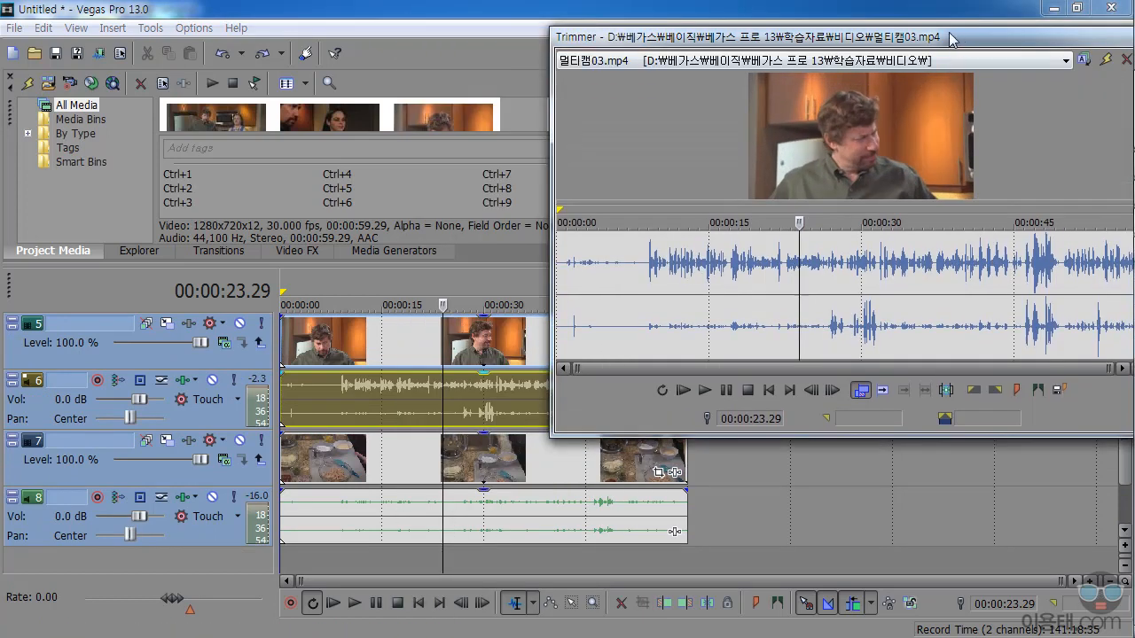
# Place the Trimmer cursor at about 00:00:08.27 in 멀티캠03.mp4 and play briefly to locate the speech onset
pyautogui.moveTo(960, 39); pyautogui.dragTo(905, 19)
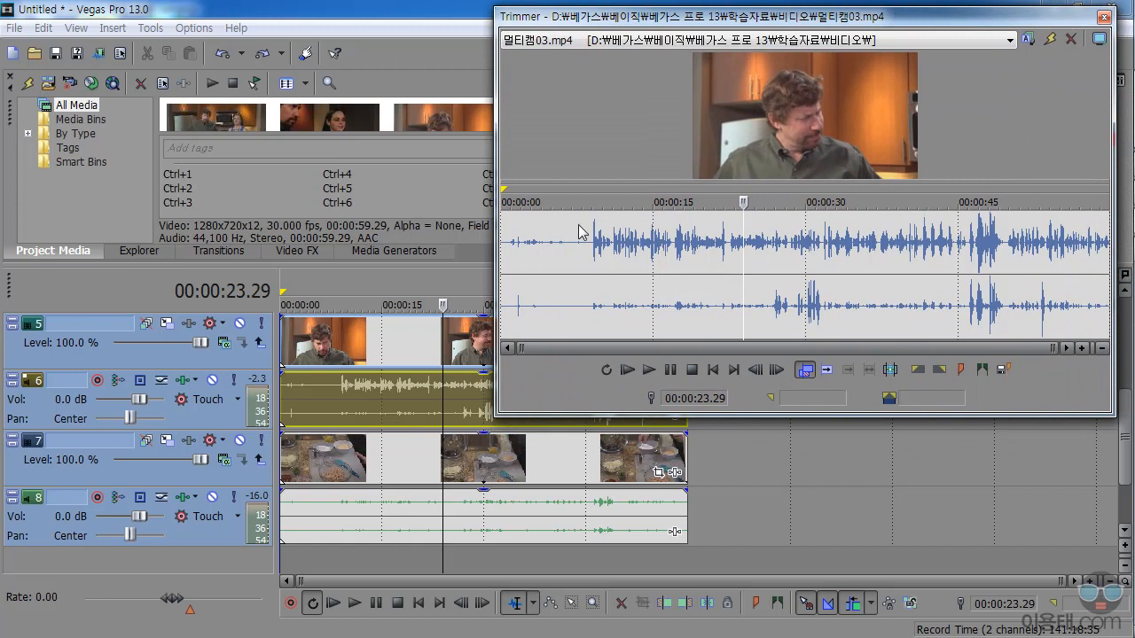
pyautogui.moveTo(743, 246); pyautogui.dragTo(591, 288)
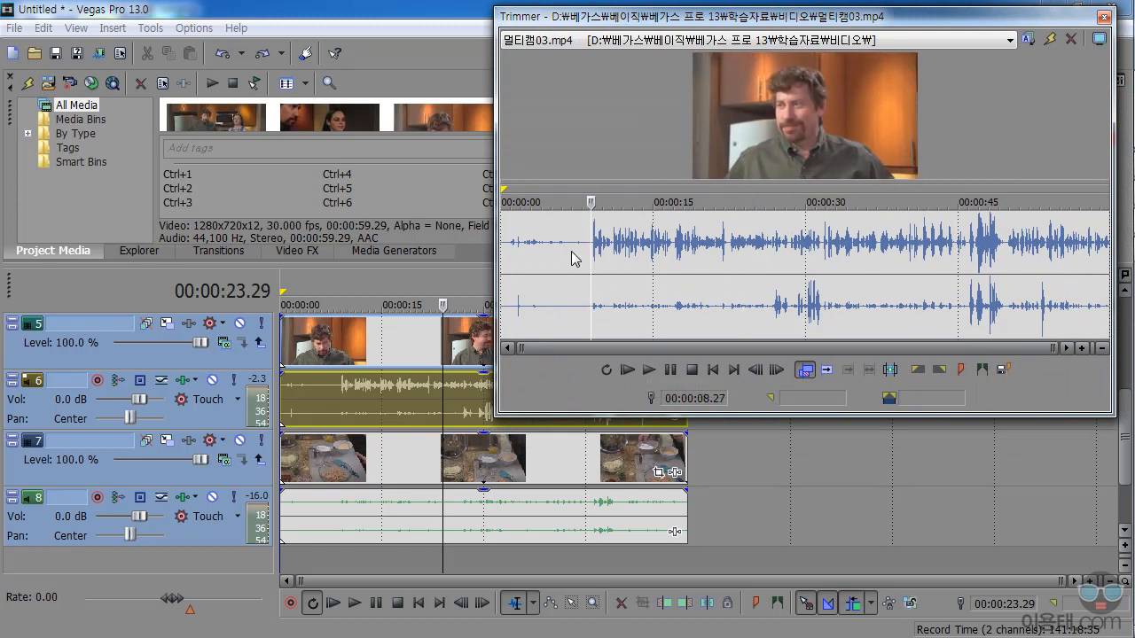
pyautogui.click(648, 370)
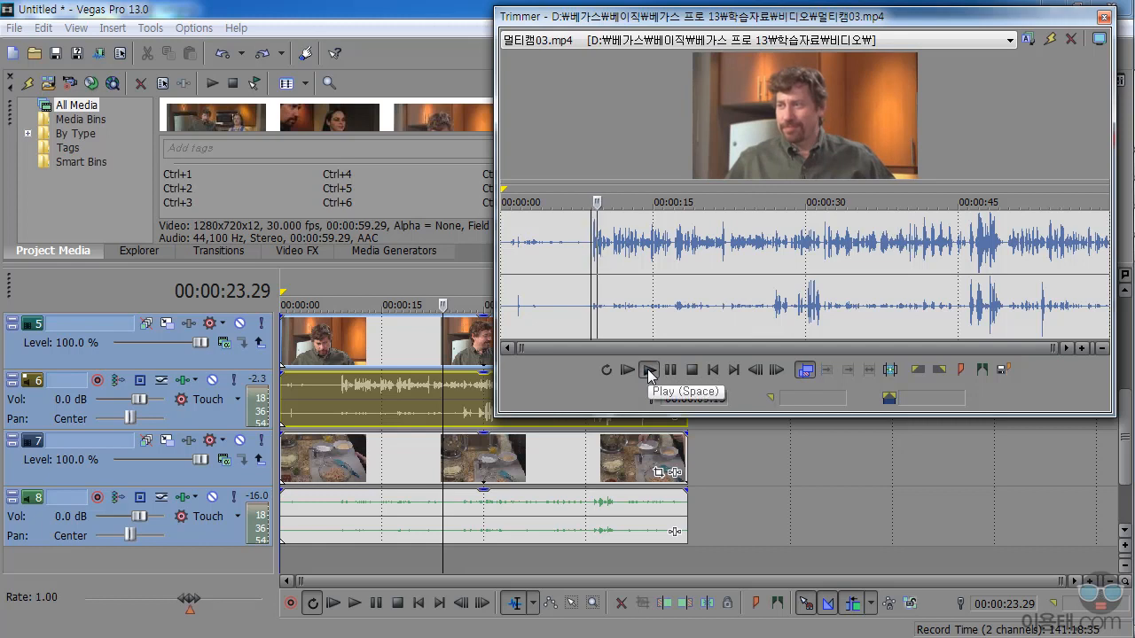
pyautogui.press('space')
pyautogui.scroll(5, 606, 251)
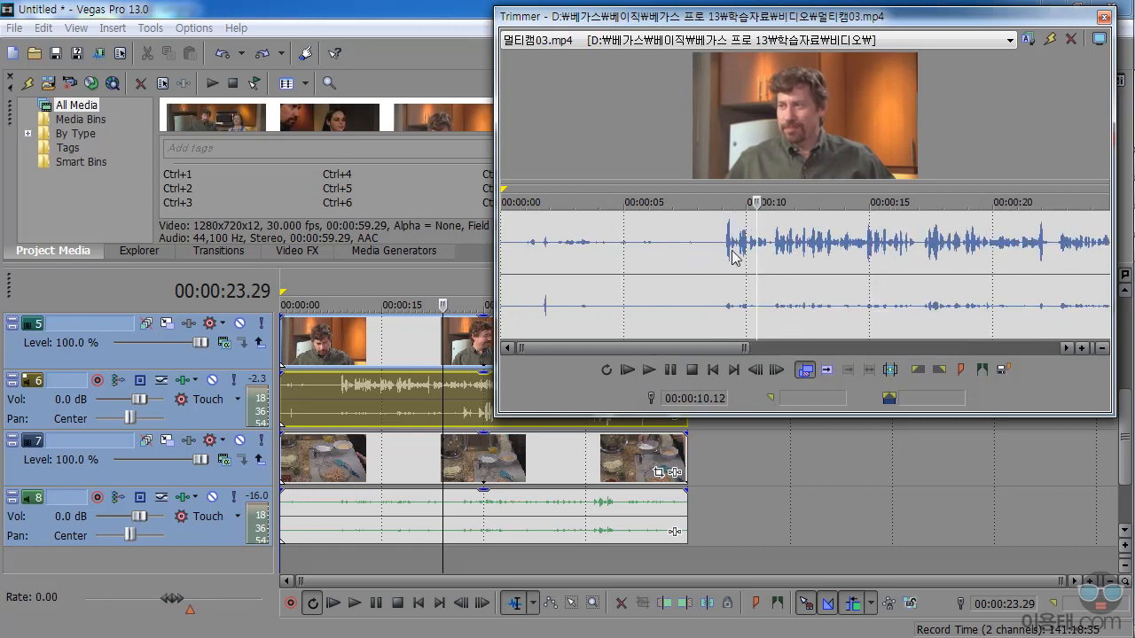
# Refine the cursor to the waveform onset at 00:00:09.06 in 멀티캠03.mp4 and add a marker named "인트로" there
pyautogui.moveTo(805, 268); pyautogui.dragTo(725, 270)
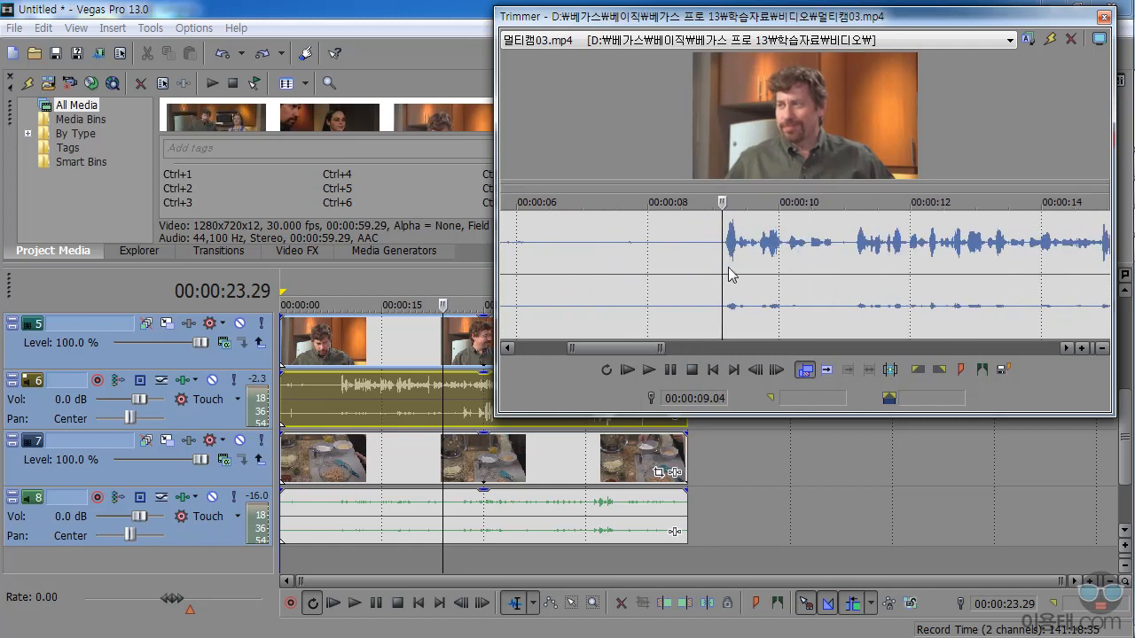
pyautogui.scroll(1, 796, 282)
pyautogui.moveTo(805, 272); pyautogui.dragTo(808, 272)
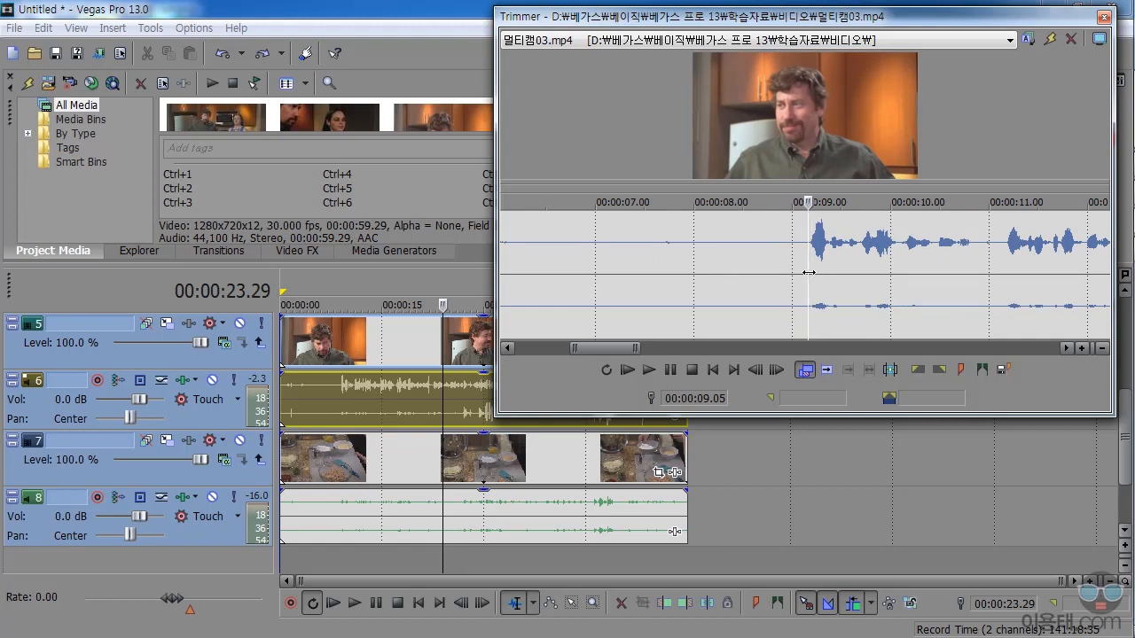
pyautogui.scroll(2, 825, 269)
pyautogui.moveTo(804, 263); pyautogui.dragTo(813, 266)
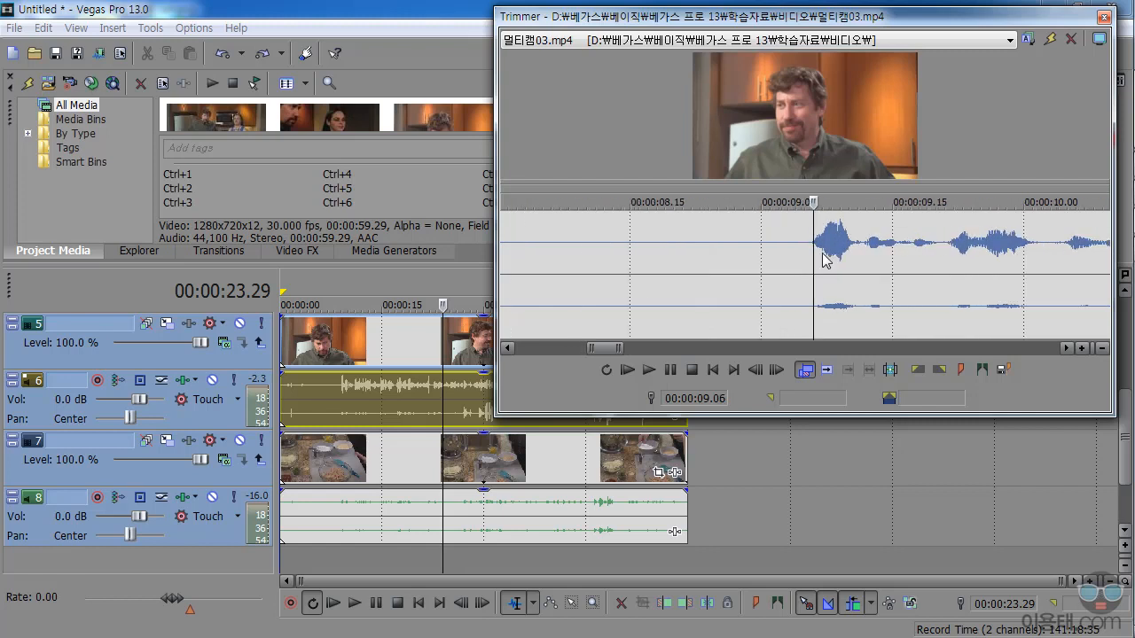
pyautogui.click(959, 369)
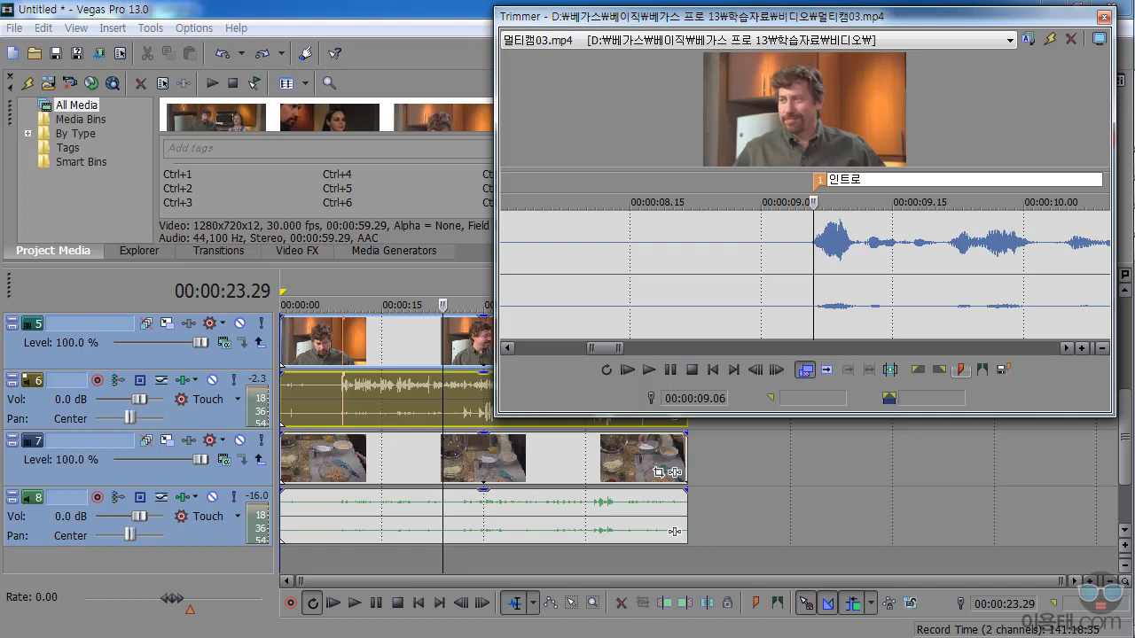
pyautogui.click(1003, 369)
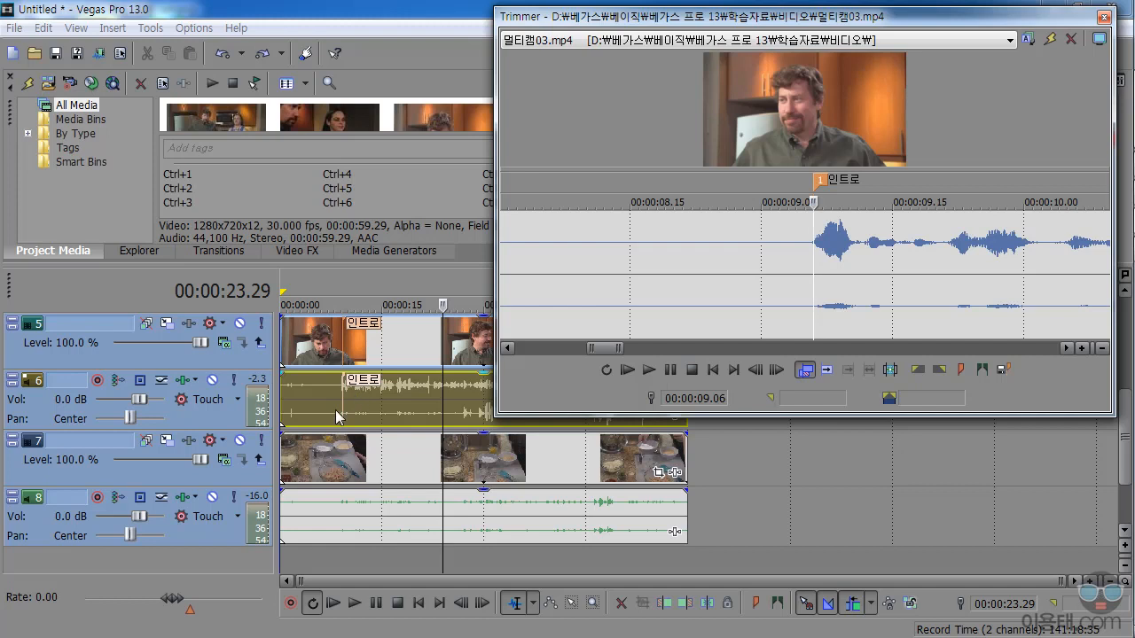
# Open the track 8 audio event in the Trimmer
pyautogui.click(372, 525)
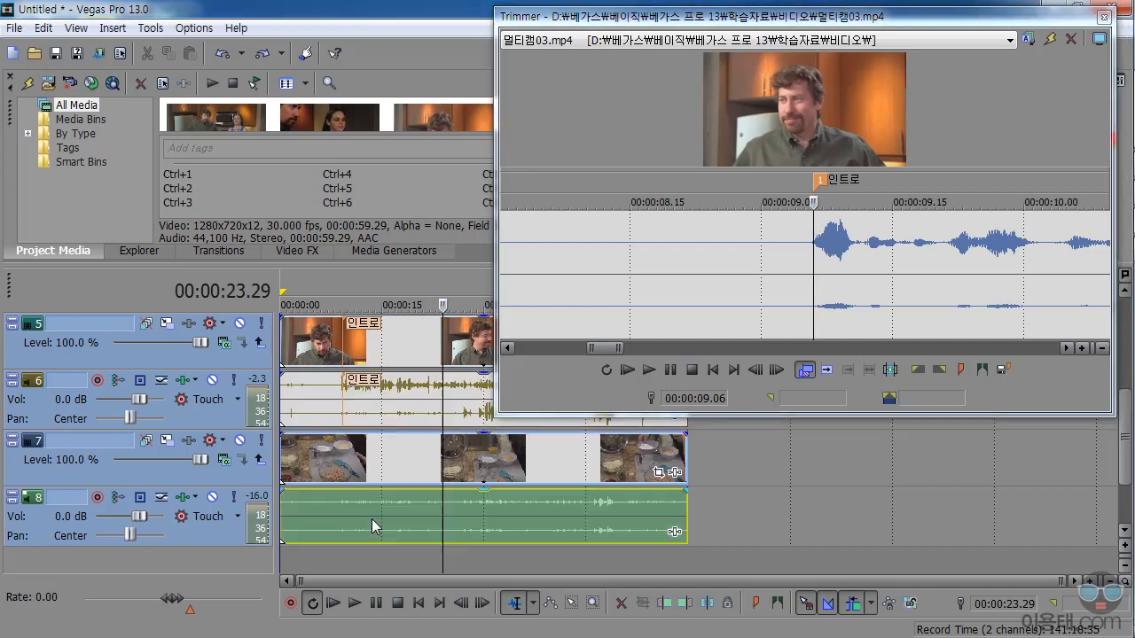
pyautogui.rightClick(373, 526)
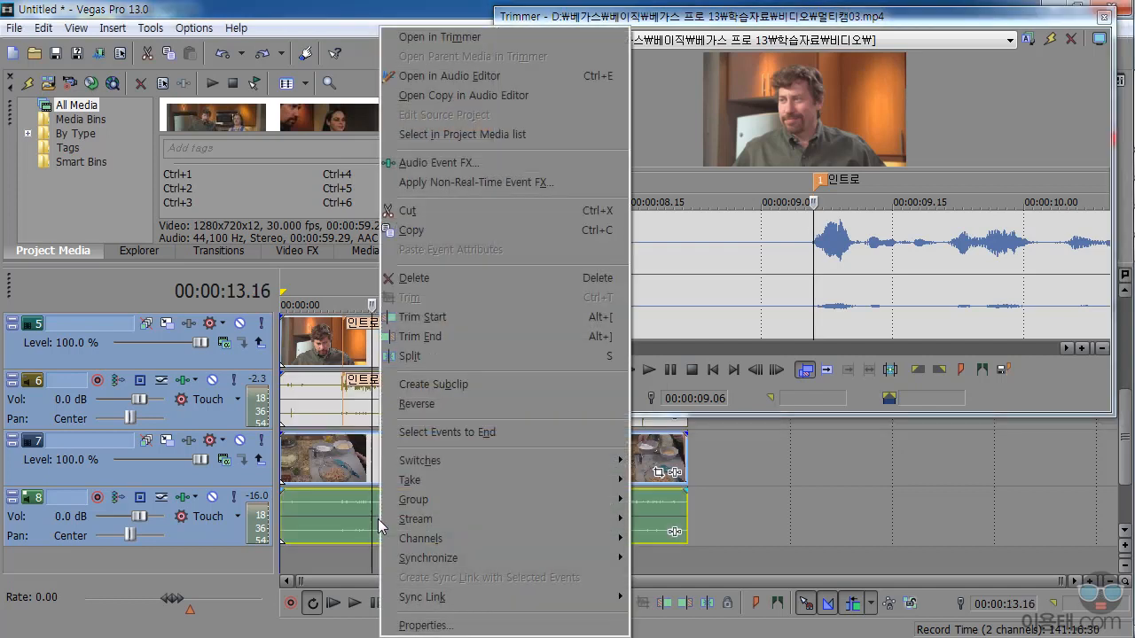
pyautogui.click(420, 39)
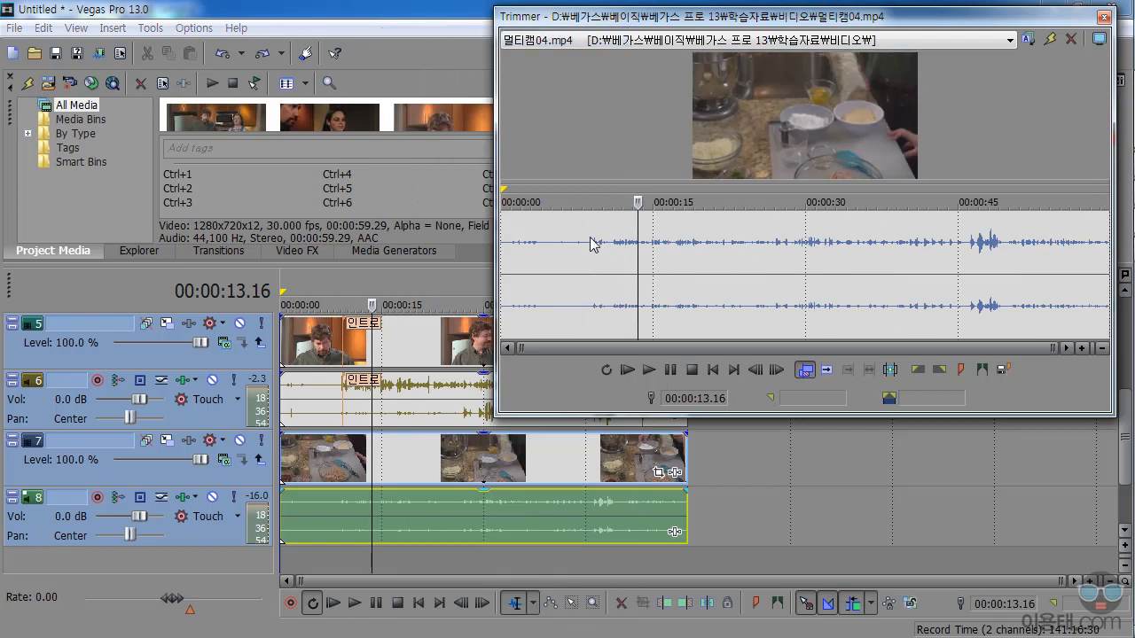
# Play 멀티캠04.mp4 from about 00:00:08.27 to locate the speech onset and set the cursor just before it at 00:00:09.00
pyautogui.moveTo(635, 228); pyautogui.dragTo(590, 284)
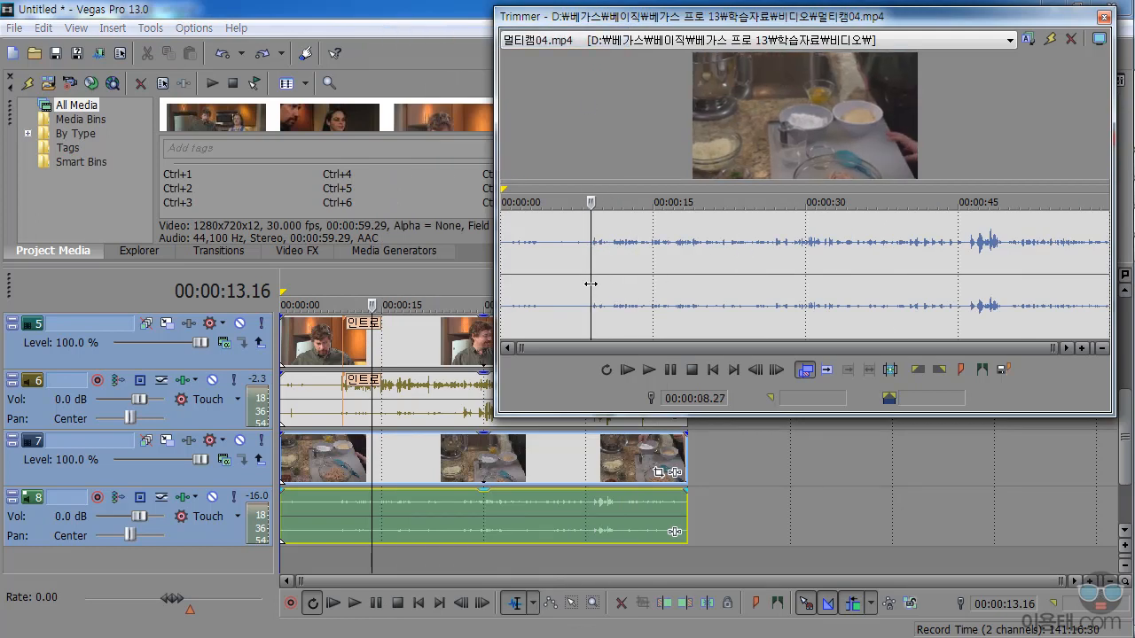
pyautogui.click(648, 371)
pyautogui.click(669, 371)
pyautogui.moveTo(602, 259); pyautogui.dragTo(594, 259)
pyautogui.scroll(3, 601, 246)
pyautogui.scroll(6, 820, 246)
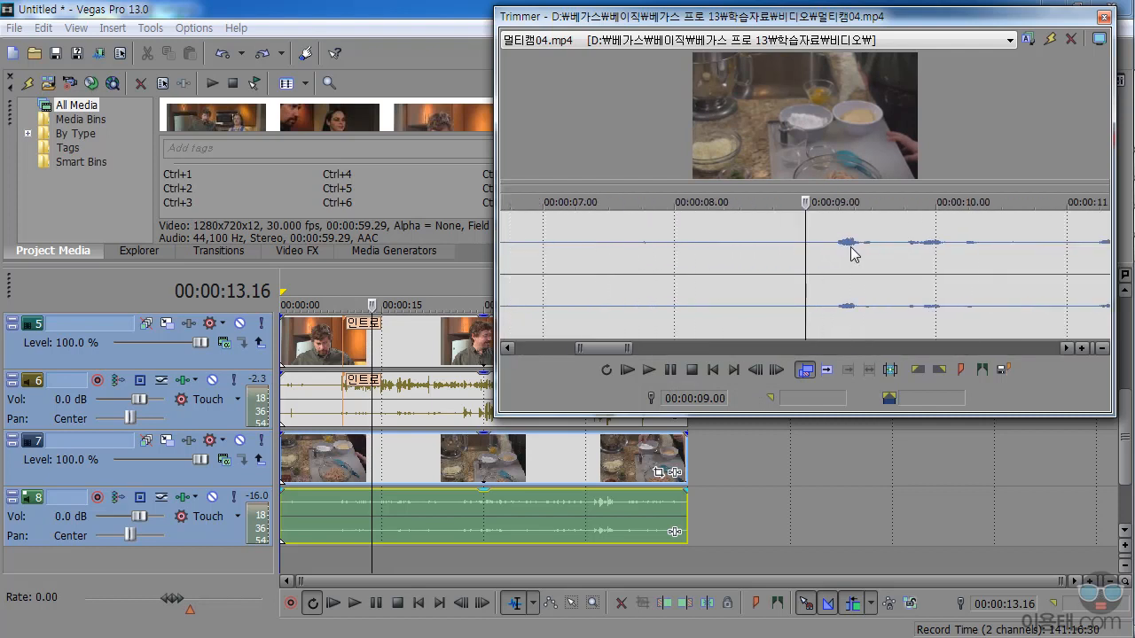
# Move the cursor to the waveform onset at 00:00:09.08 in 멀티캠04.mp4 and add a marker named "인트로" there
pyautogui.scroll(-1, 842, 262)
pyautogui.moveTo(806, 264); pyautogui.dragTo(865, 267)
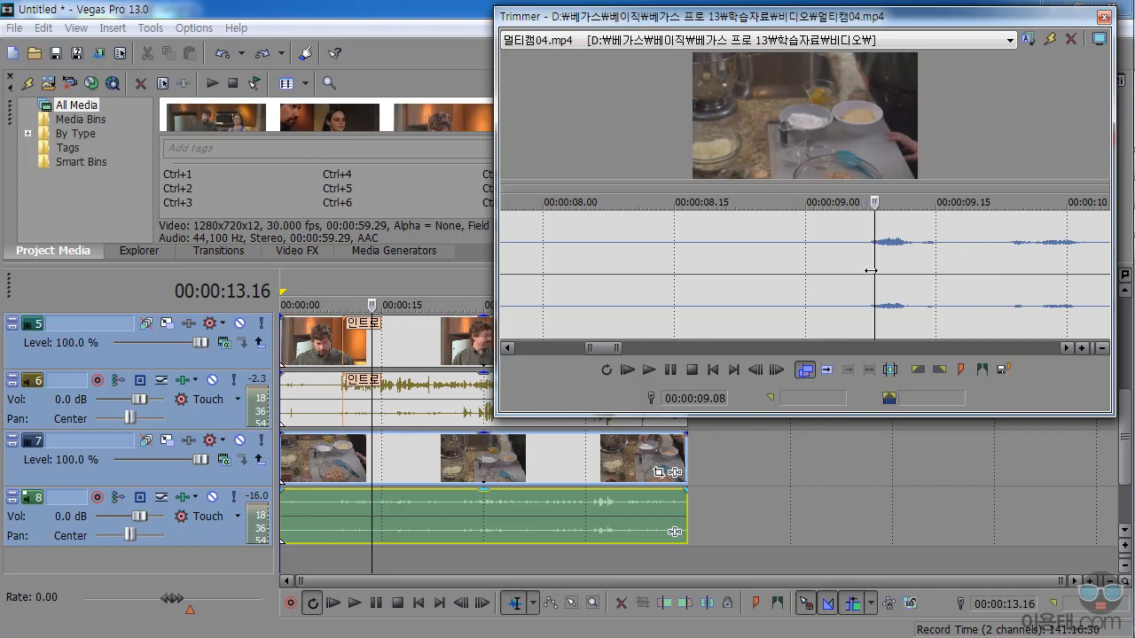
pyautogui.scroll(1, 877, 273)
pyautogui.moveTo(811, 266); pyautogui.dragTo(815, 260)
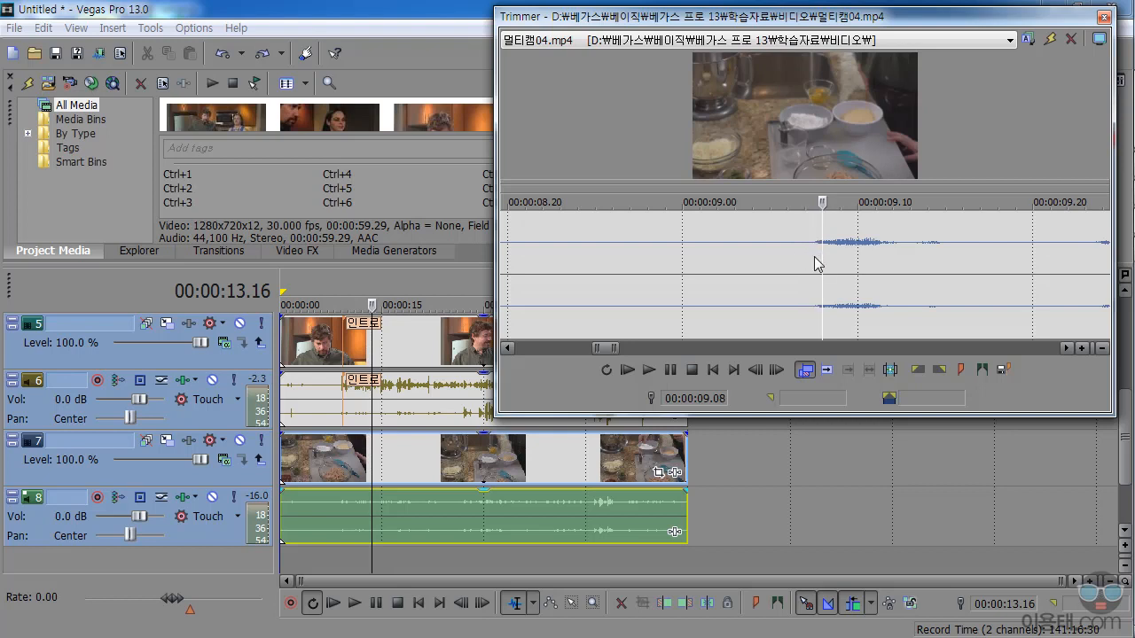
pyautogui.click(960, 369)
pyautogui.write('인트로')
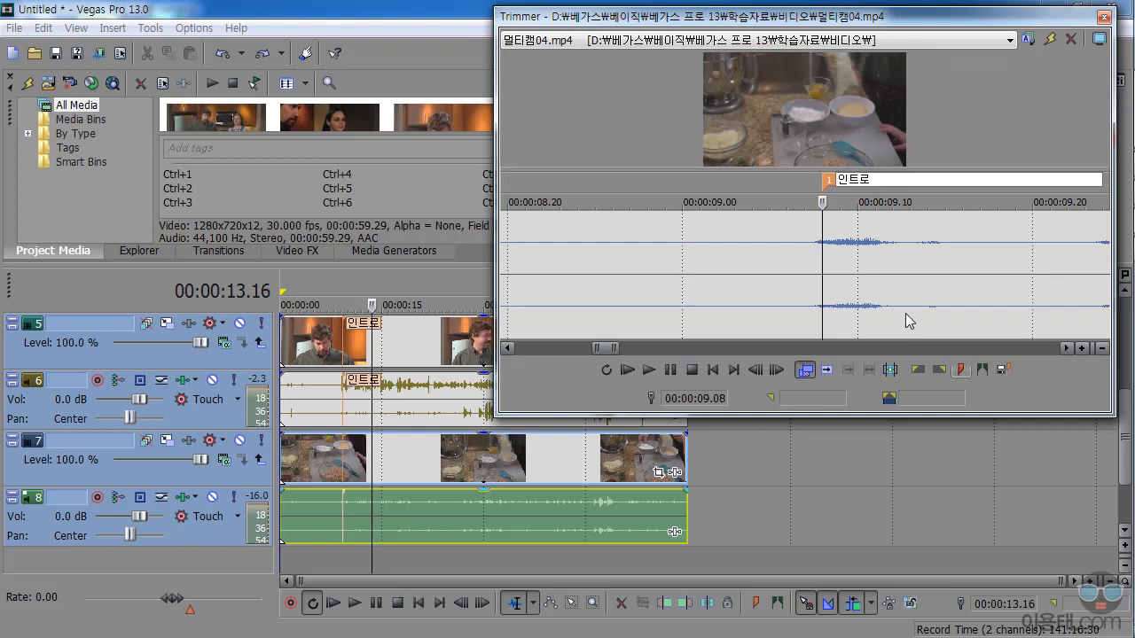
pyautogui.press('Return')
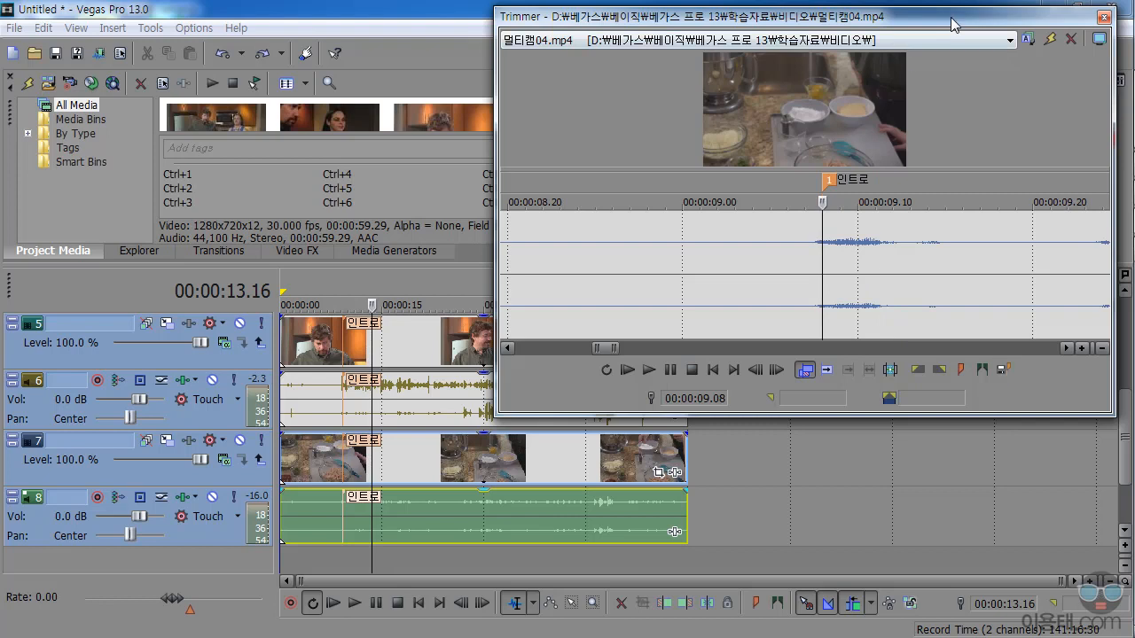
# Close the Trimmer and enlarge the timeline area so that tracks 1 to 7 are in view
pyautogui.moveTo(952, 24); pyautogui.dragTo(828, 42)
pyautogui.click(977, 34)
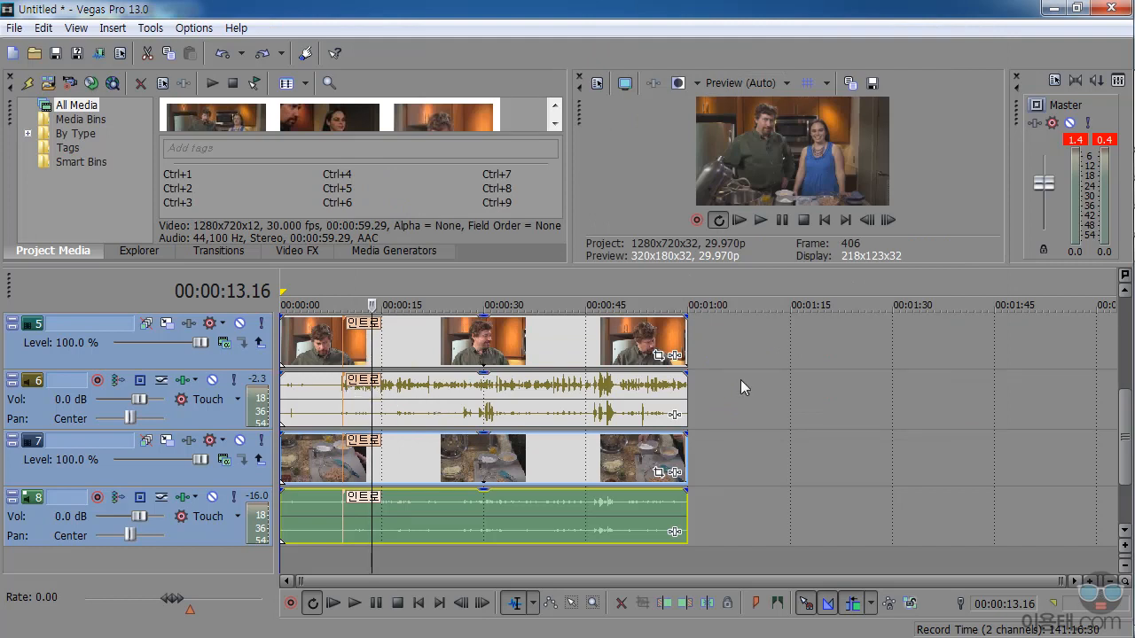
pyautogui.moveTo(1128, 426); pyautogui.dragTo(1128, 372)
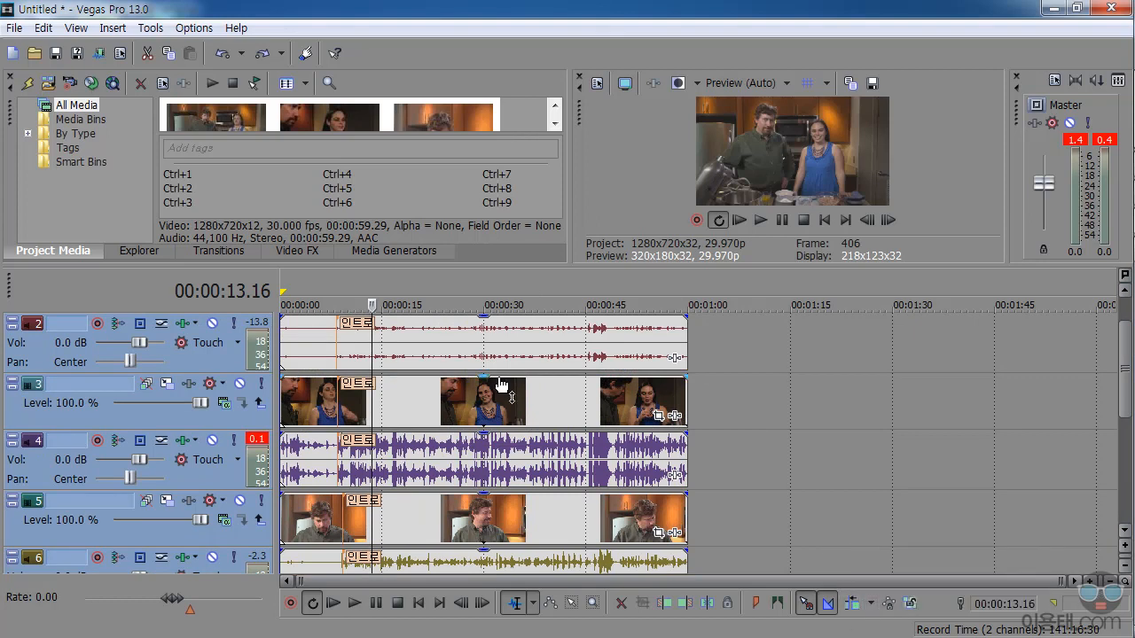
pyautogui.doubleClick(474, 263)
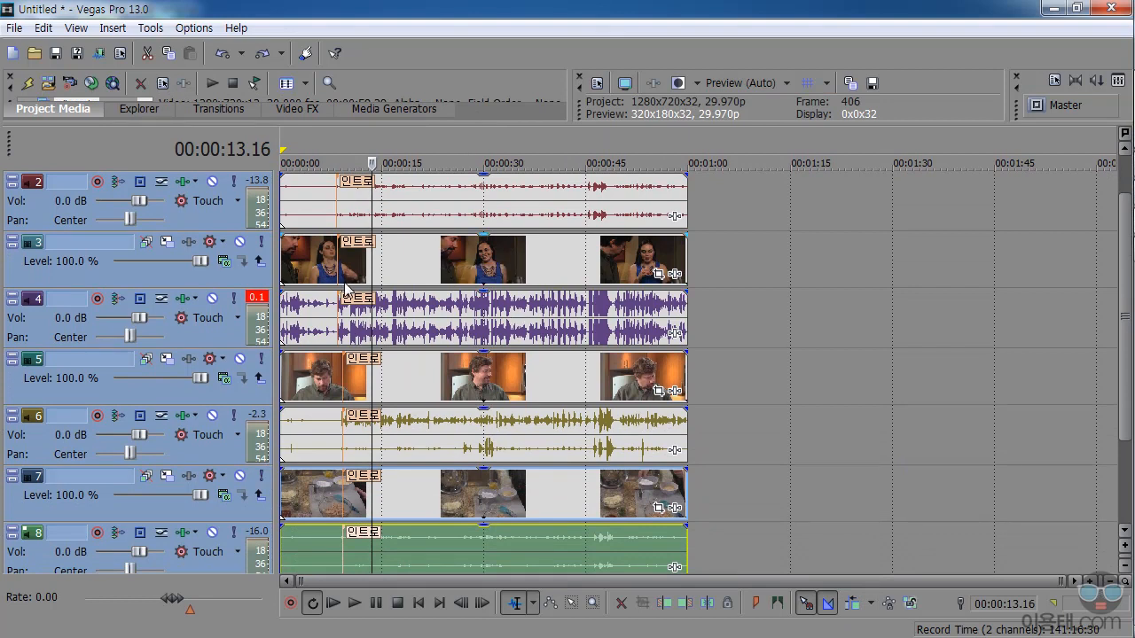
pyautogui.click(139, 277)
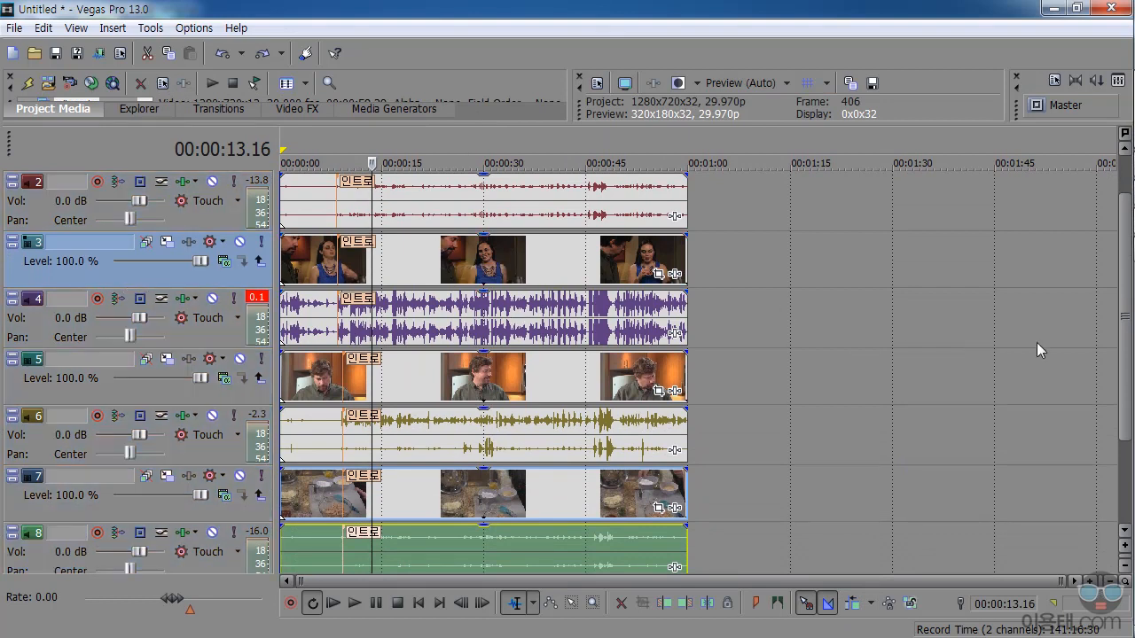
pyautogui.moveTo(1126, 359); pyautogui.dragTo(1121, 280)
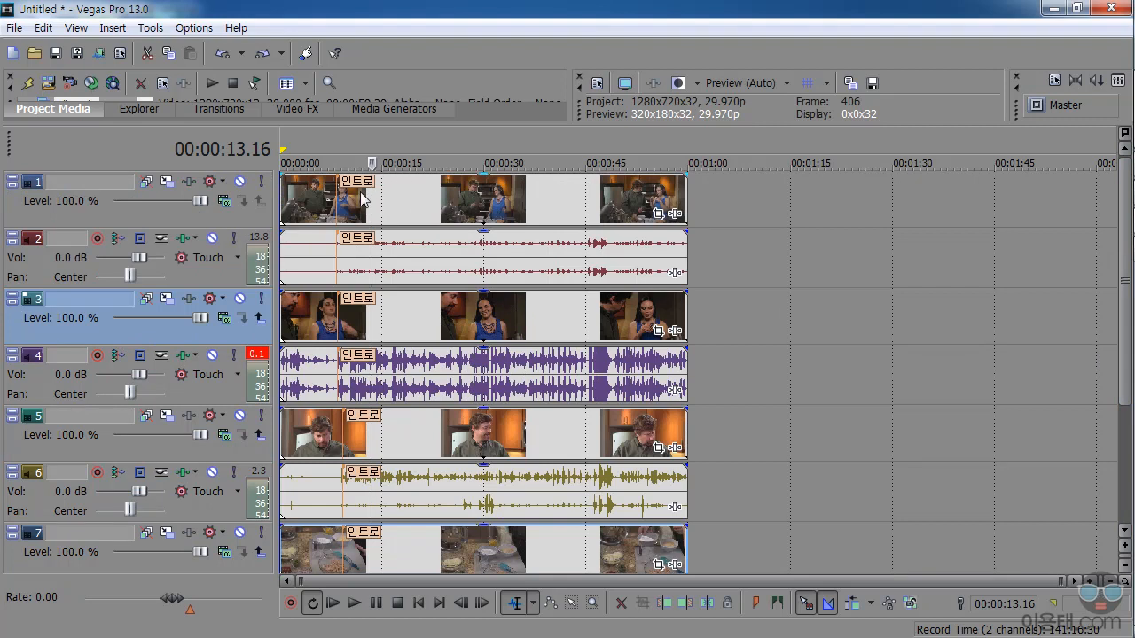
# Trim the start of the track 1 clip and its audio to its "인트로" marker at 00:00:08.11
pyautogui.scroll(3, 368, 195)
pyautogui.moveTo(502, 193); pyautogui.dragTo(417, 212)
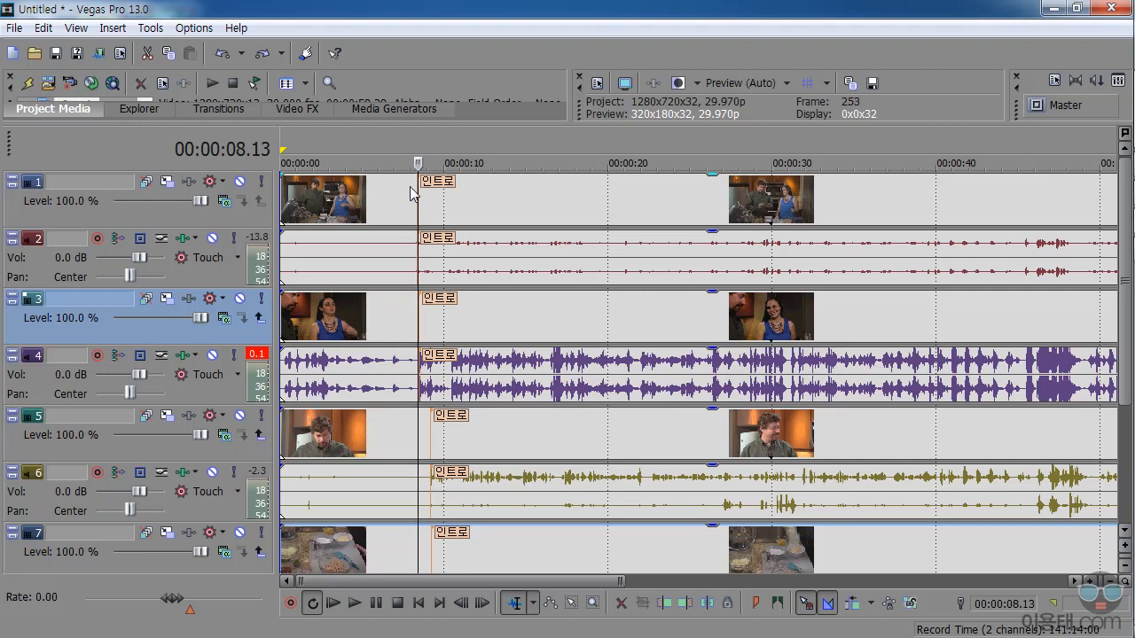
pyautogui.scroll(10, 417, 200)
pyautogui.moveTo(688, 327); pyautogui.dragTo(858, 226)
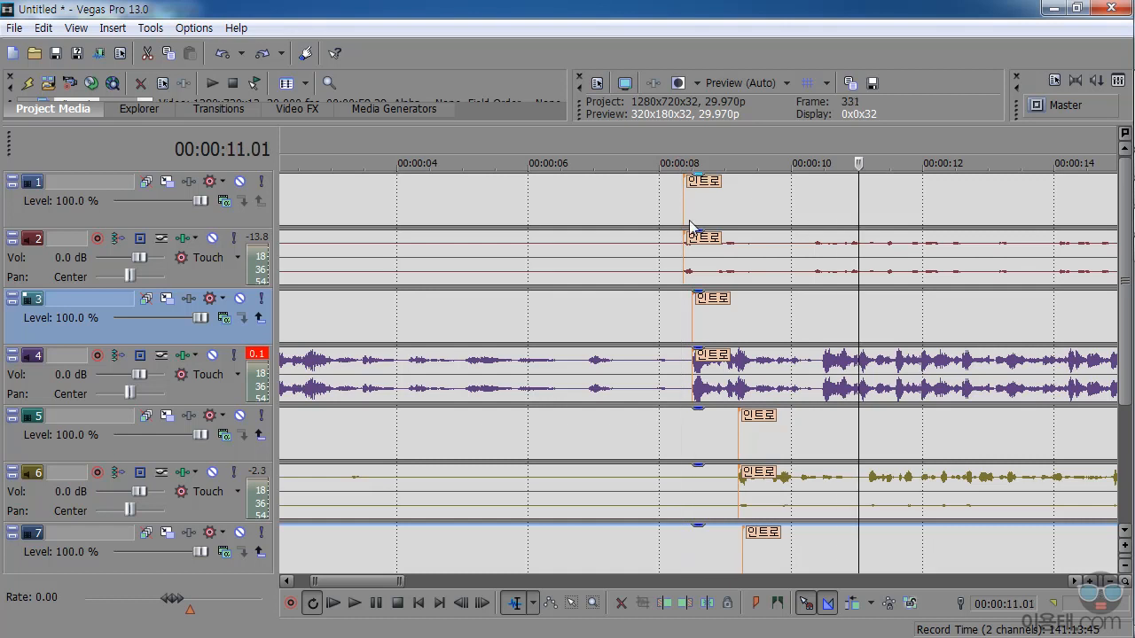
pyautogui.moveTo(374, 580); pyautogui.dragTo(347, 584)
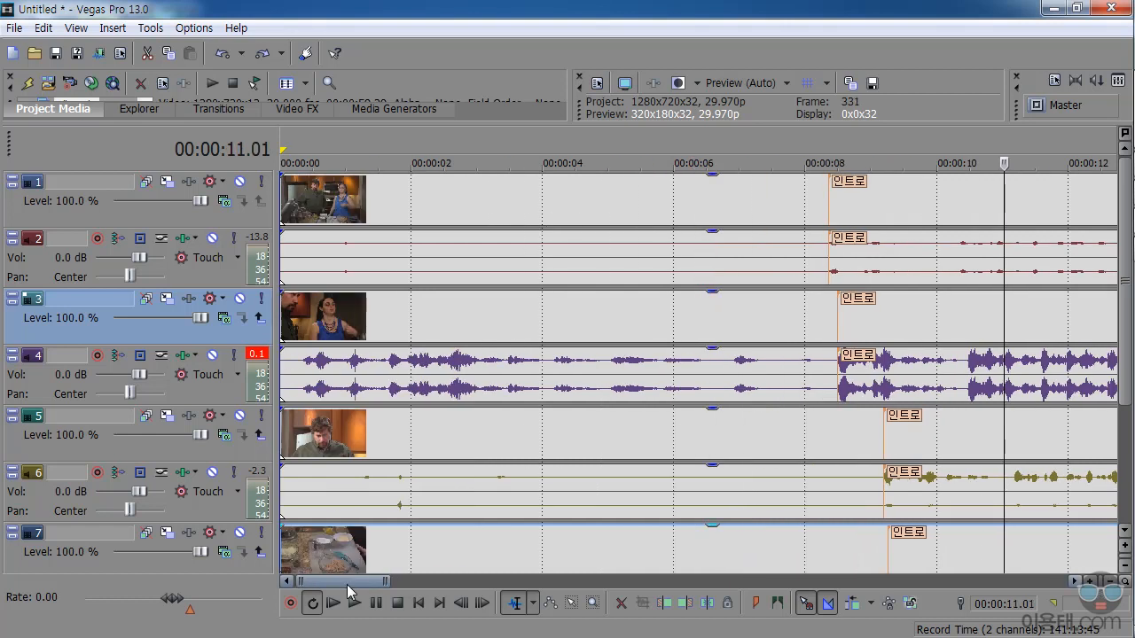
pyautogui.click(284, 204)
pyautogui.moveTo(311, 204); pyautogui.dragTo(827, 205)
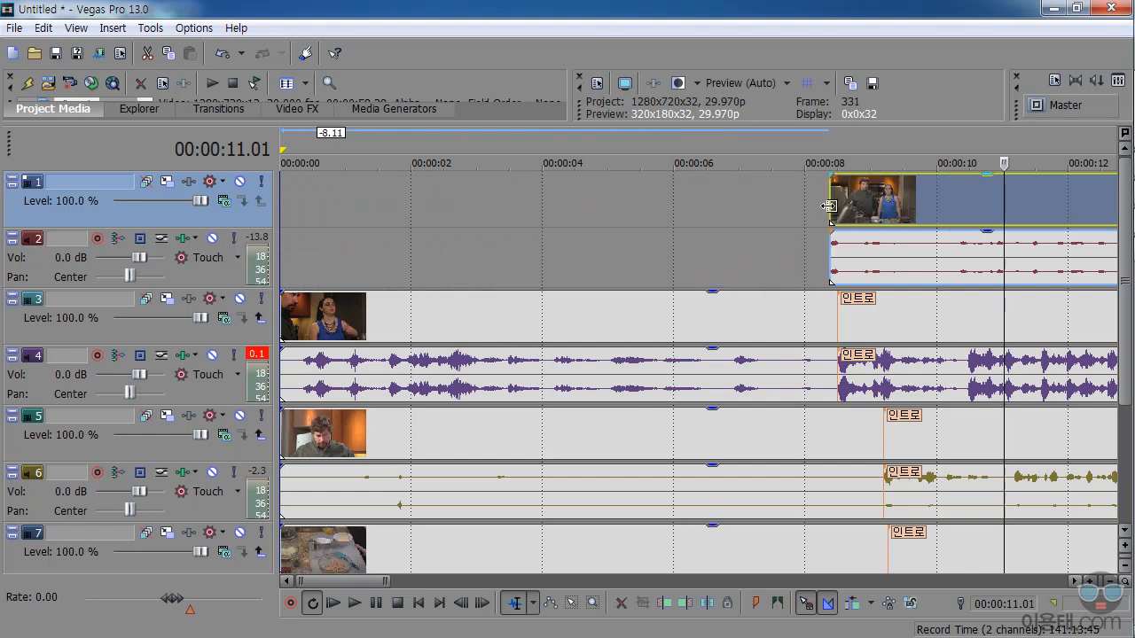
# Trim the starts of the clips on tracks 3, 5 and 7 to their "인트로" markers at 8.15, 9.06 and 9.08
pyautogui.moveTo(284, 316); pyautogui.dragTo(843, 316)
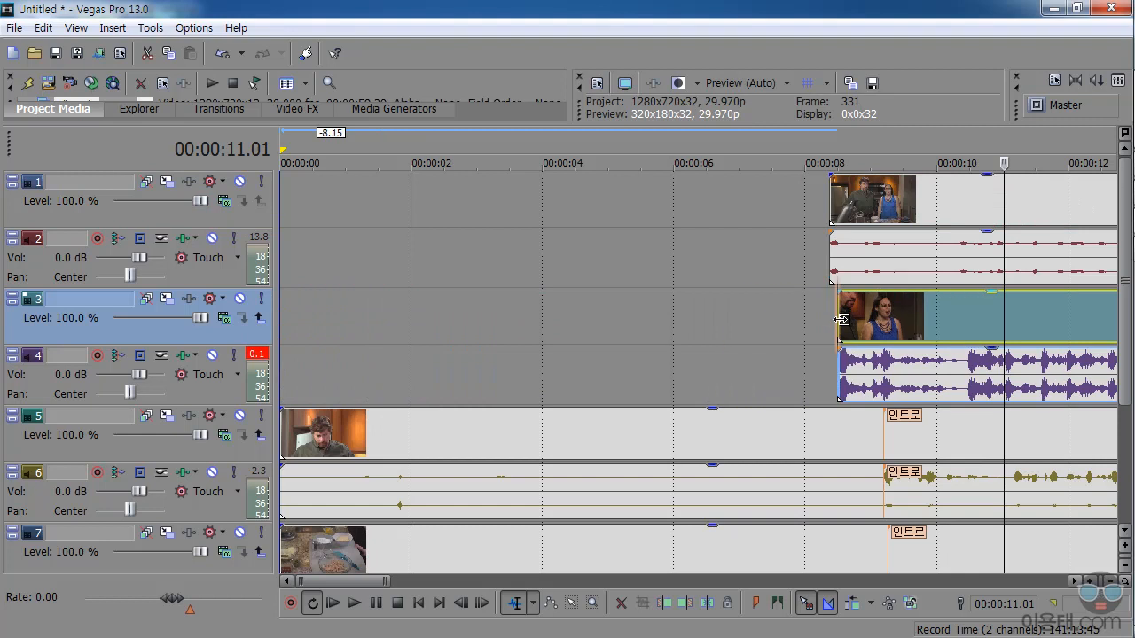
pyautogui.moveTo(284, 435); pyautogui.dragTo(880, 405)
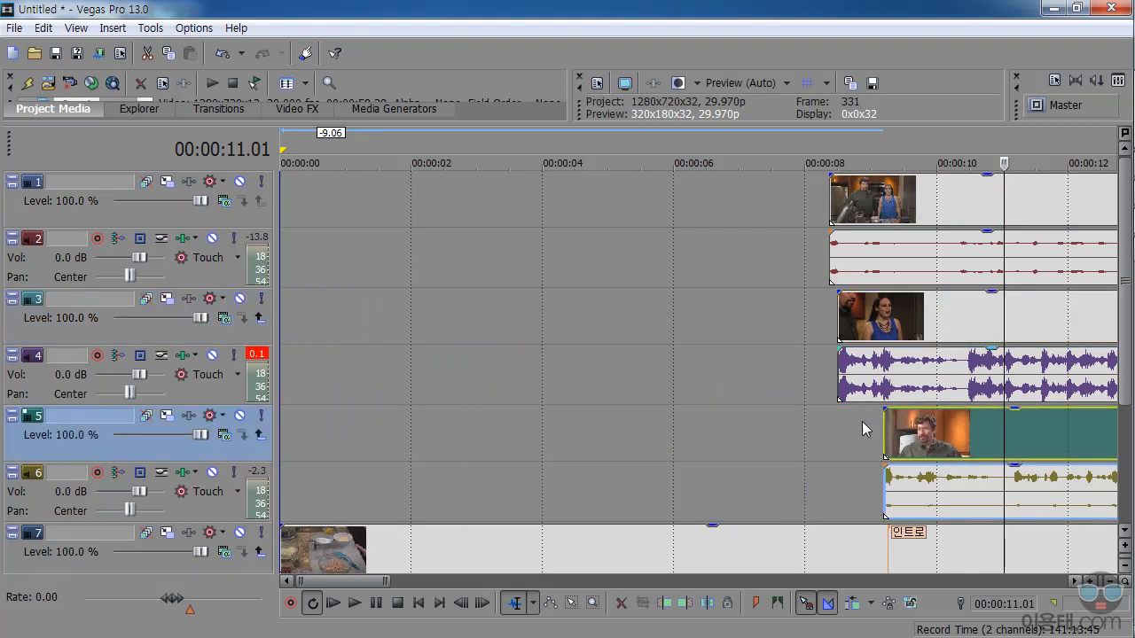
pyautogui.click(289, 546)
pyautogui.moveTo(290, 546); pyautogui.dragTo(854, 541)
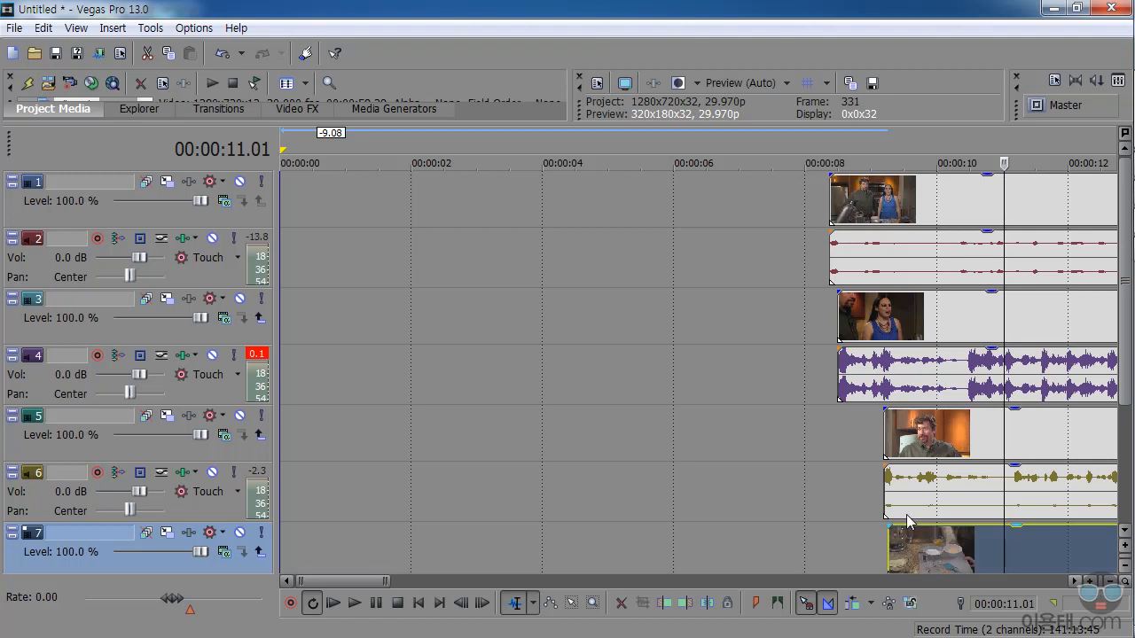
# Move the trimmed clips on tracks 3, 5 and 7 so they start with the track 1 clip at 00:00:08.11
pyautogui.moveTo(898, 324)
pyautogui.mouseDown()
pyautogui.moveTo(938, 321)
pyautogui.moveTo(920, 310)
pyautogui.moveTo(887, 331)
pyautogui.mouseUp()
pyautogui.moveTo(933, 438); pyautogui.dragTo(880, 440)
pyautogui.moveTo(937, 546); pyautogui.dragTo(887, 556)
# Place the timeline cursor at the common clip start at 00:00:08.11 and check the alignment by playback
pyautogui.moveTo(1003, 307); pyautogui.dragTo(830, 329)
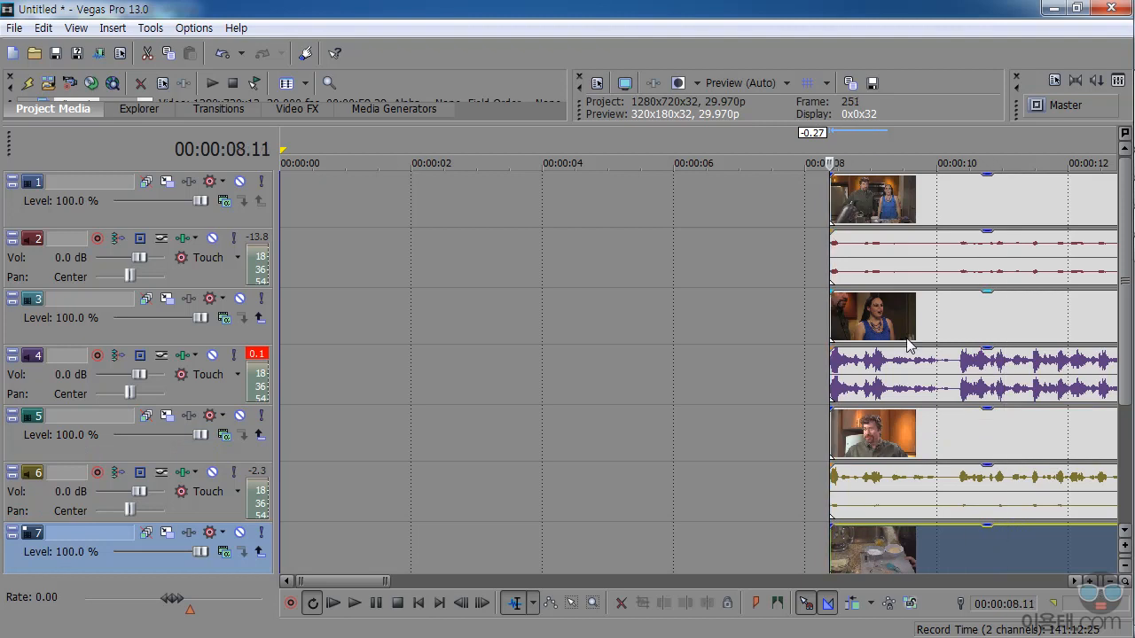
pyautogui.press('space')
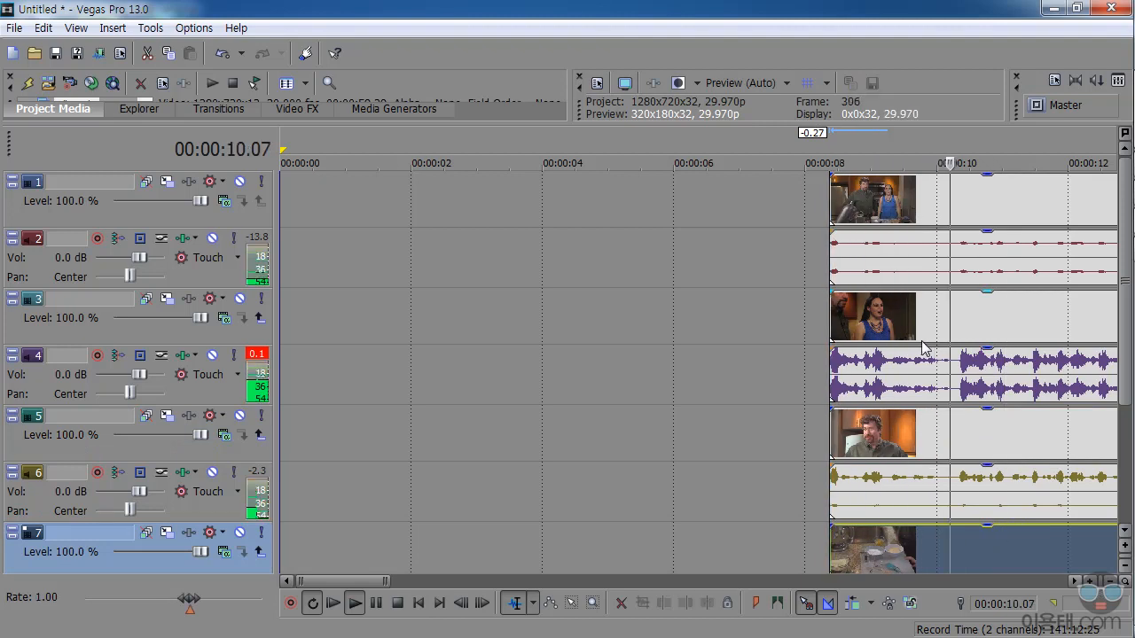
pyautogui.press('space')
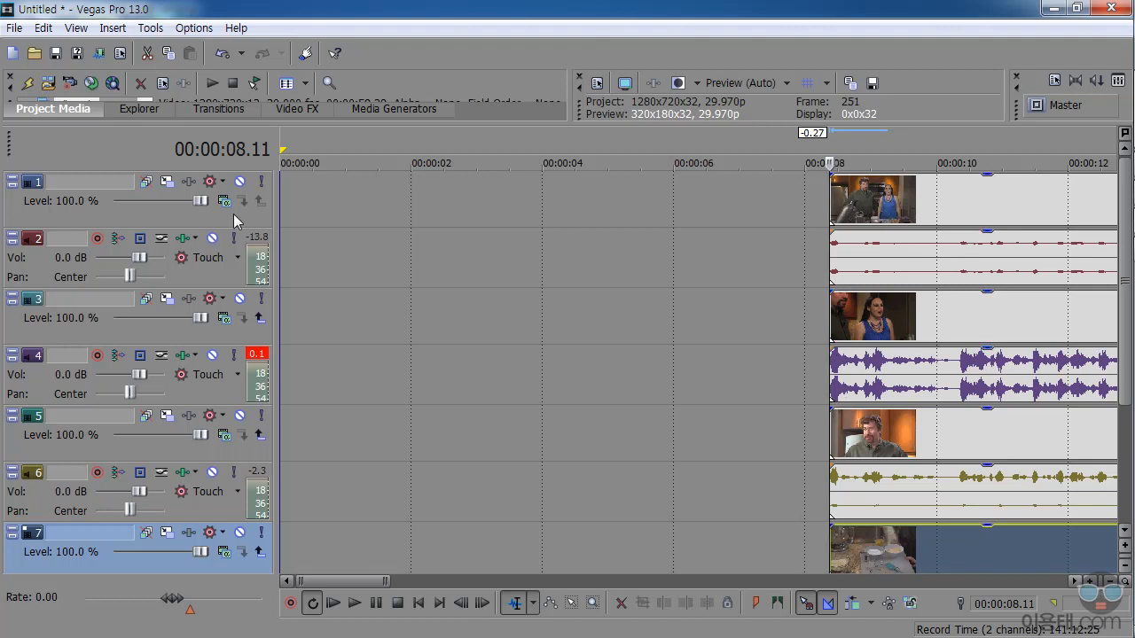
# Reduce all tracks to minimum height and enlarge the media and preview area above the timeline
pyautogui.press('`')
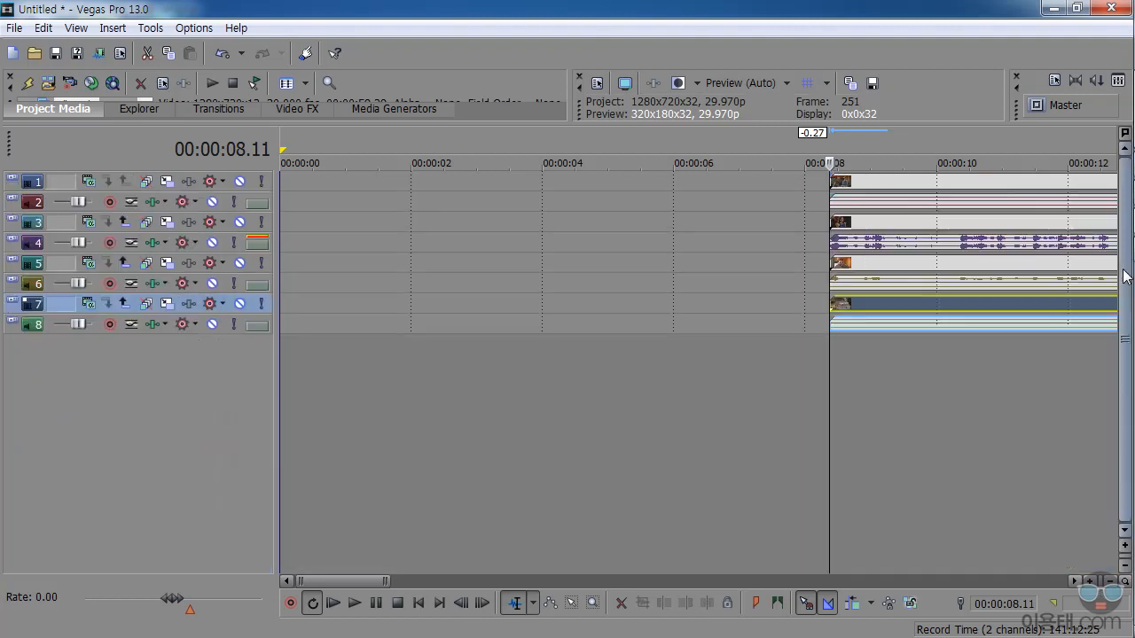
pyautogui.moveTo(690, 126); pyautogui.dragTo(681, 327)
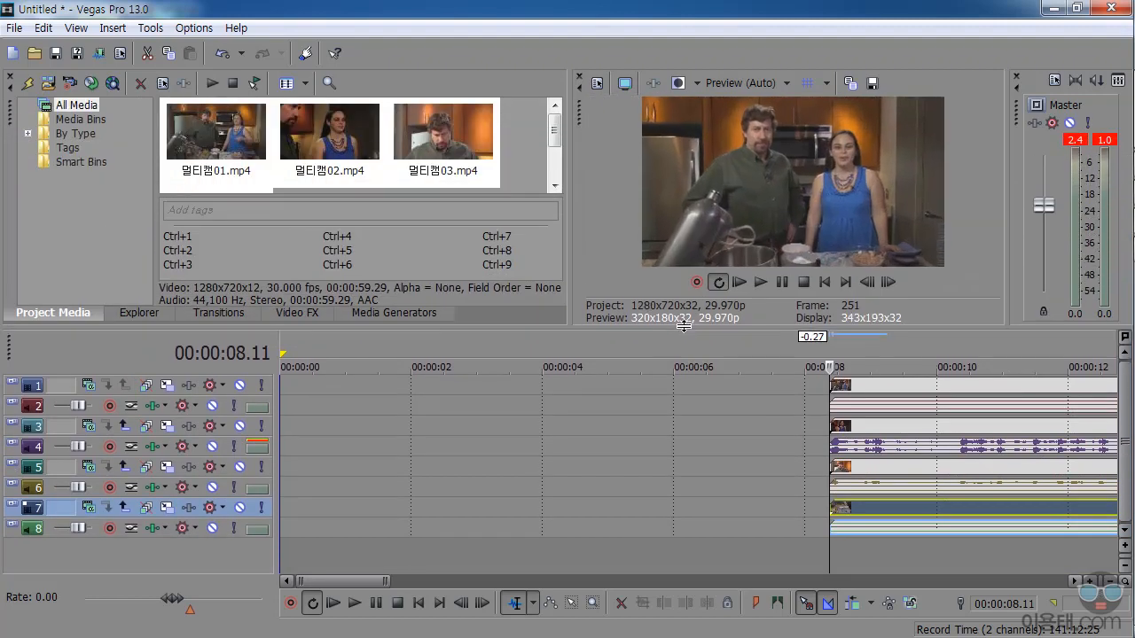
# Move the clips on all eight tracks together from 00:00:08.11 to just after the beginning of the timeline
pyautogui.moveTo(830, 479); pyautogui.dragTo(292, 482)
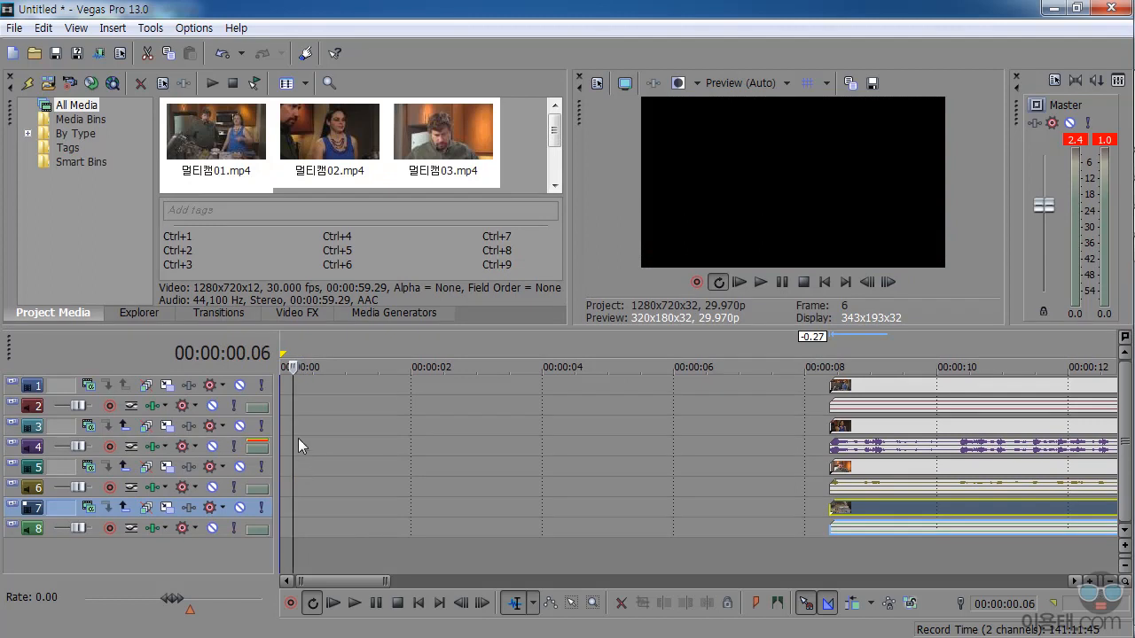
pyautogui.moveTo(293, 432); pyautogui.dragTo(302, 434)
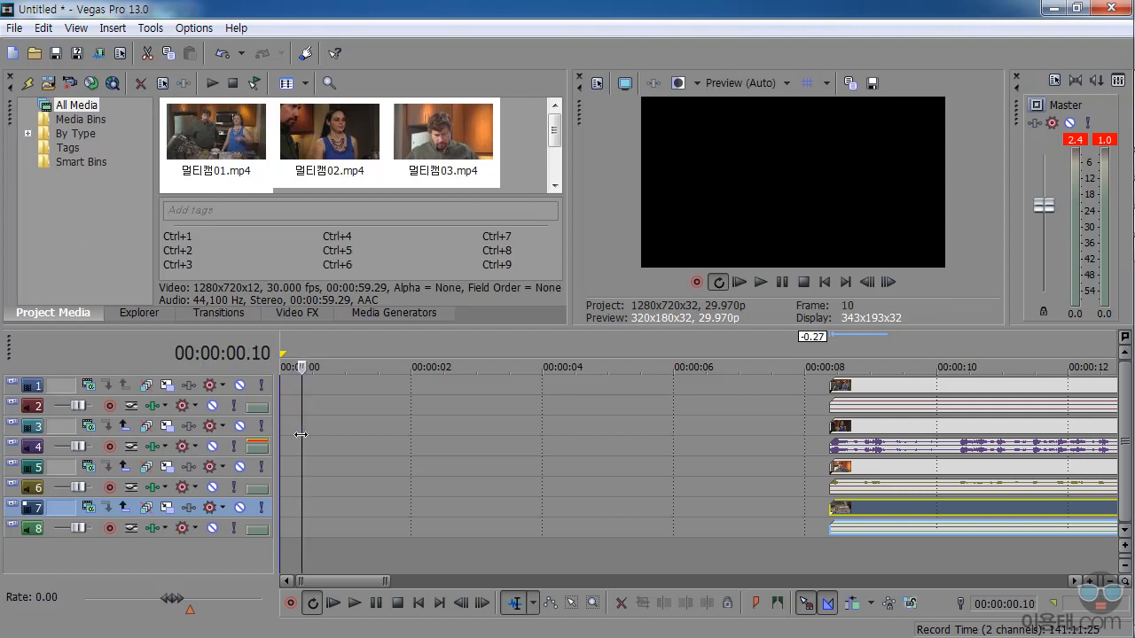
pyautogui.click(899, 386)
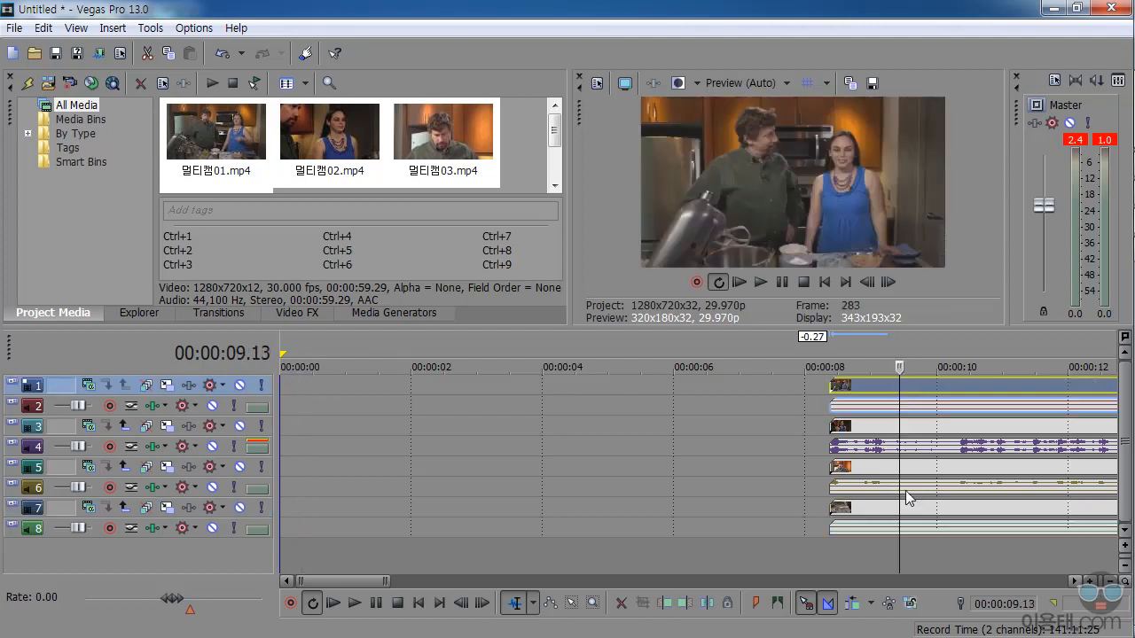
pyautogui.keyDown('shift'); pyautogui.click(877, 530); pyautogui.keyUp('shift')
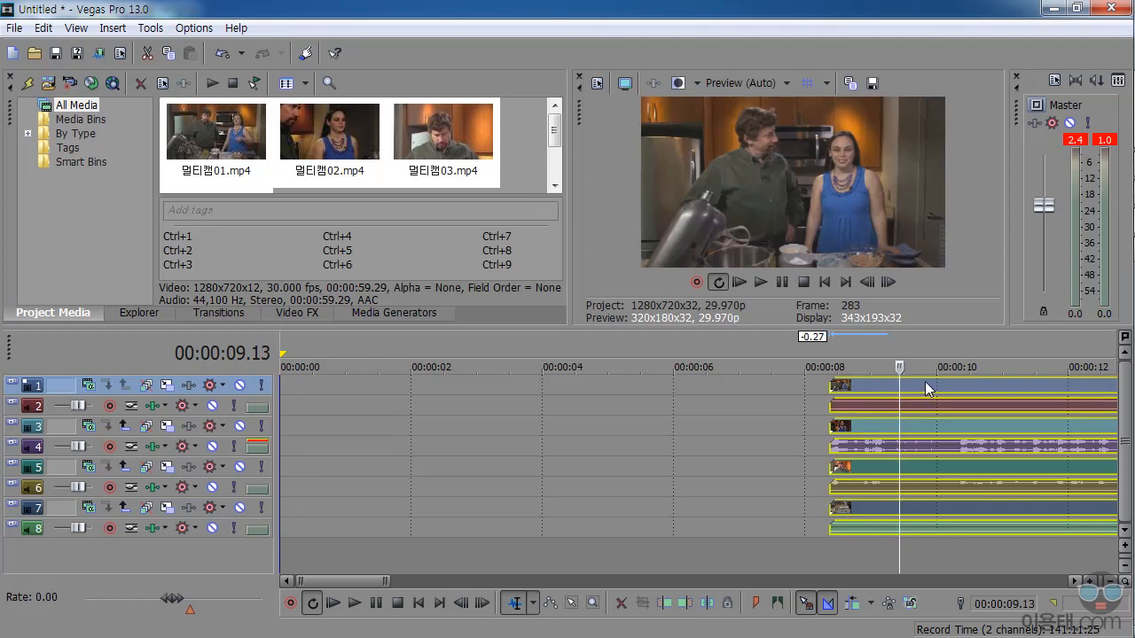
pyautogui.moveTo(928, 379); pyautogui.dragTo(417, 400)
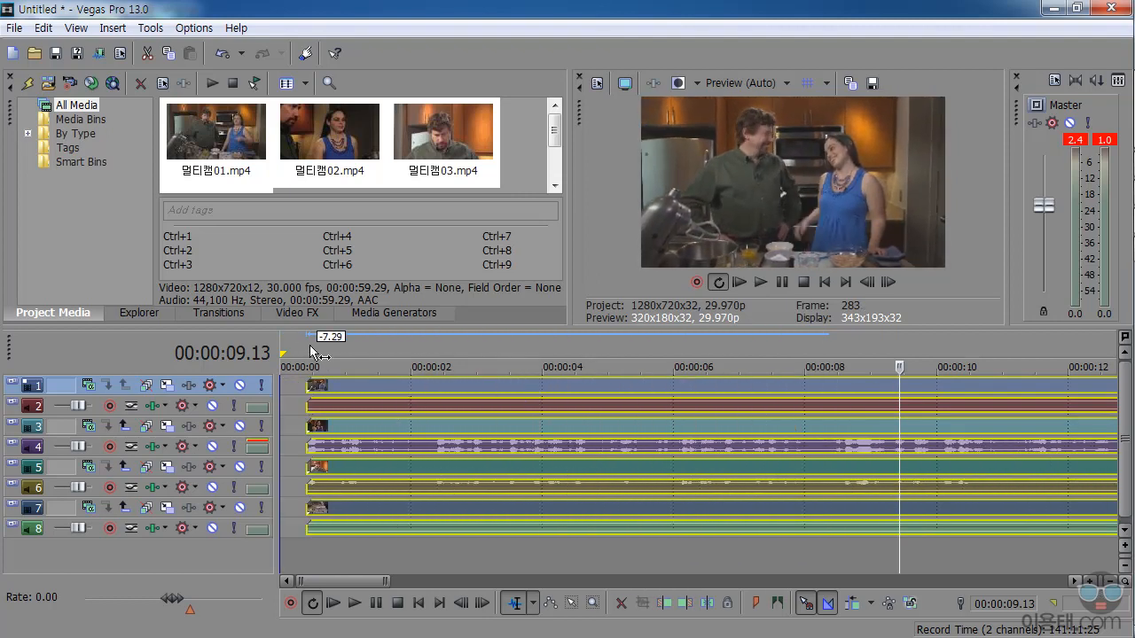
# Add a timeline marker named "인트로" at 00:00:00.05
pyautogui.click(291, 351)
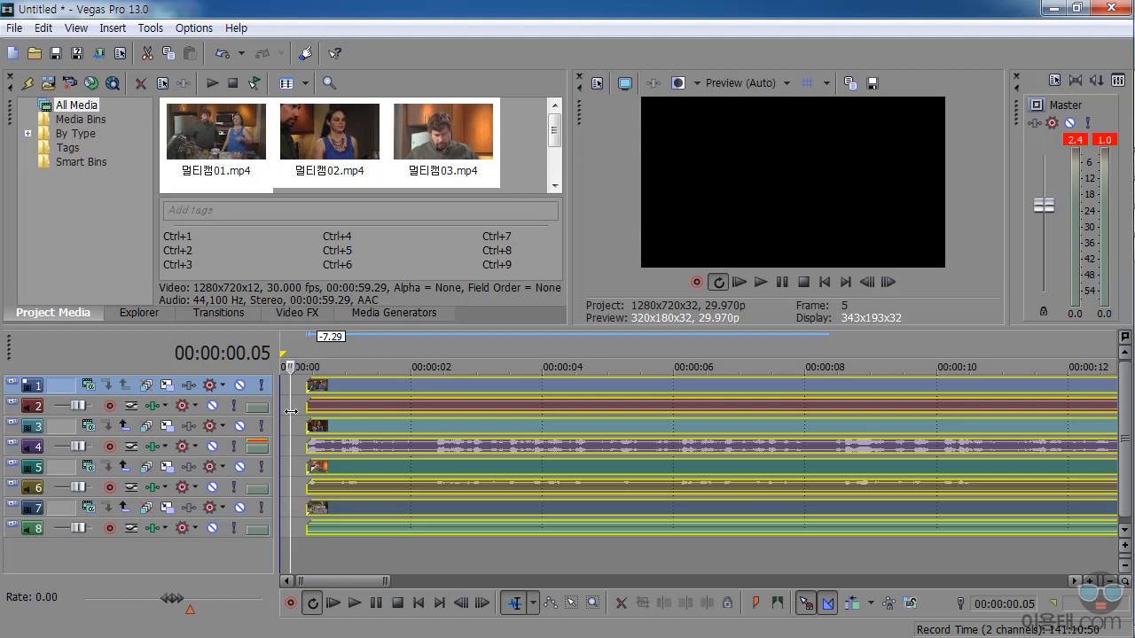
pyautogui.moveTo(289, 410)
pyautogui.mouseDown()
pyautogui.moveTo(305, 409)
pyautogui.moveTo(290, 411)
pyautogui.mouseUp()
pyautogui.click(757, 606)
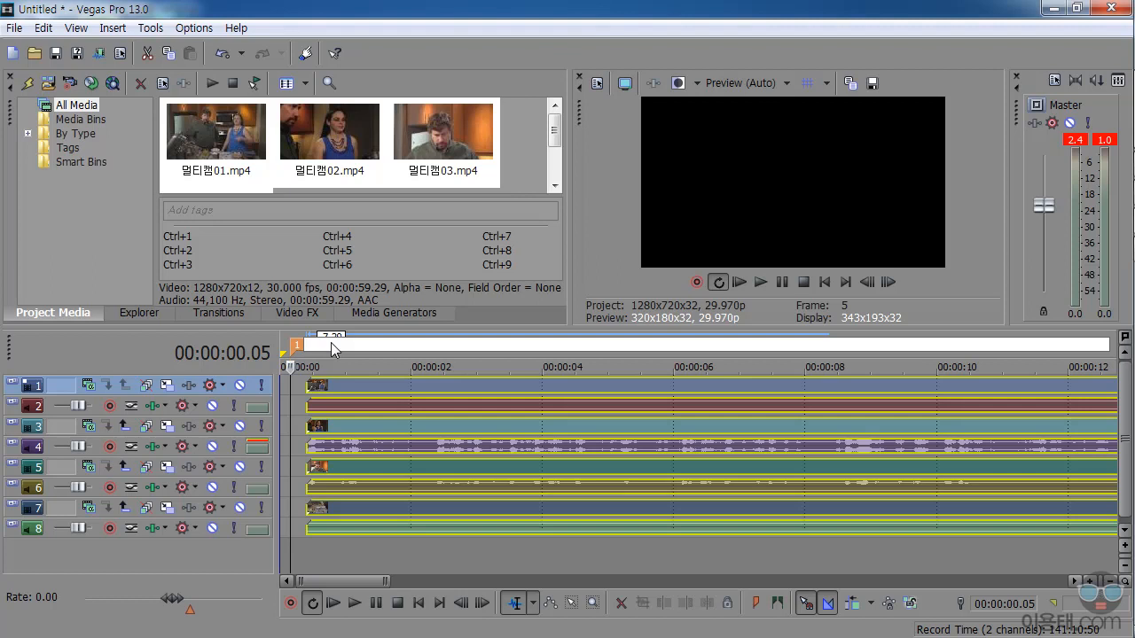
pyautogui.write('인트로')
pyautogui.press('Return')
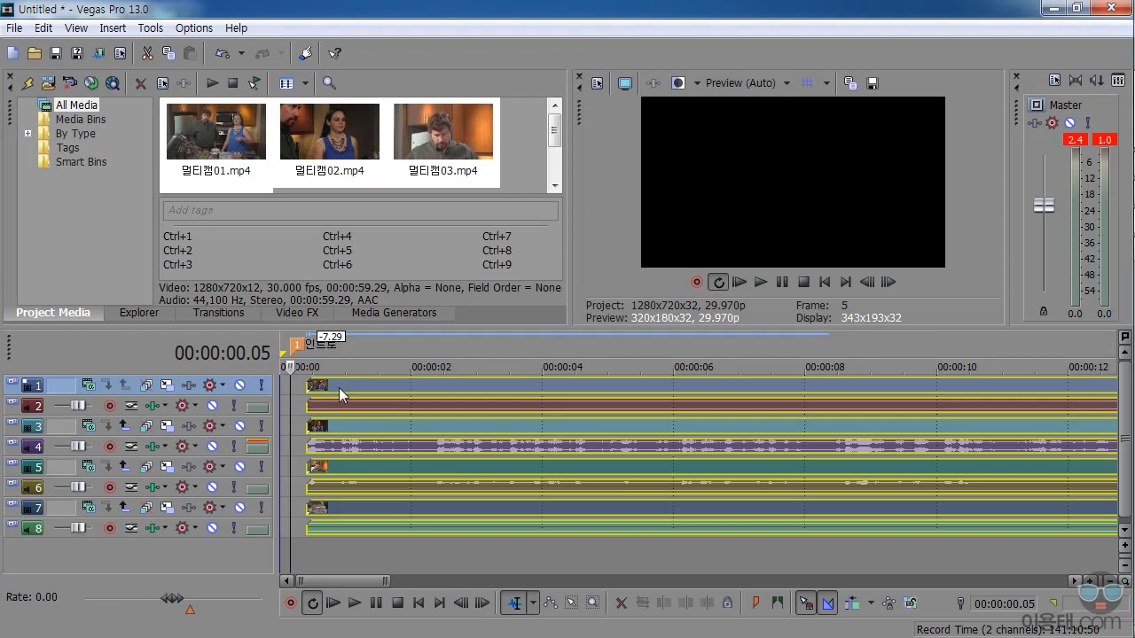
# Move all selected clips together so they start at the "인트로" timeline marker, and check them by playback
pyautogui.moveTo(352, 390); pyautogui.dragTo(340, 390)
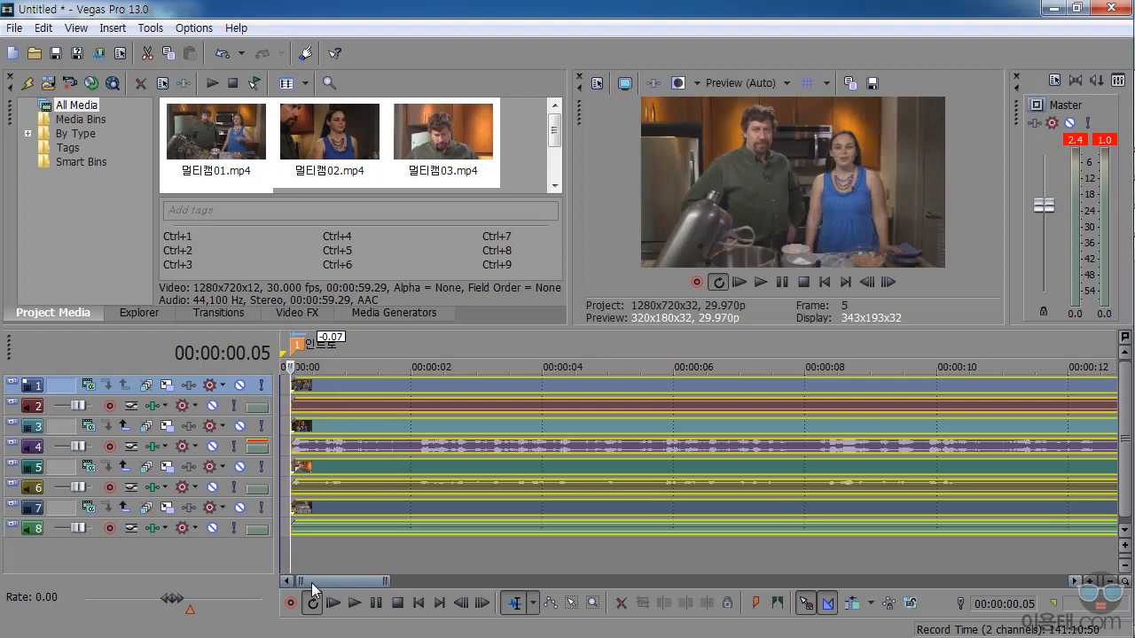
pyautogui.scroll(5, 292, 430)
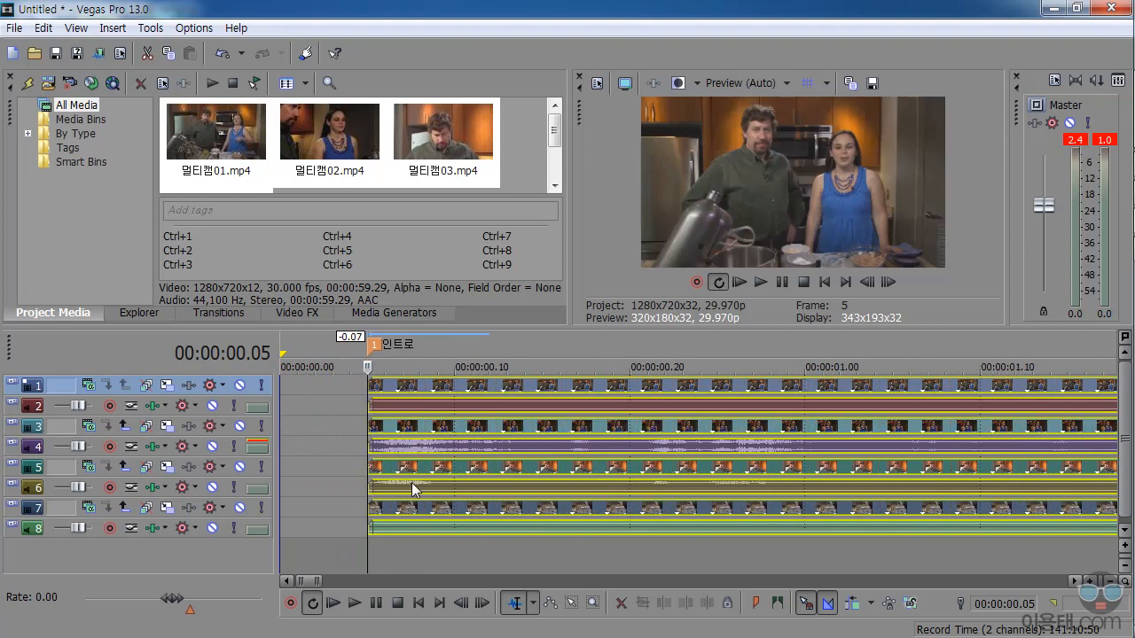
pyautogui.press('space')
pyautogui.press('space')
# Extend the starts of the clips on tracks 1, 3, 5 and 7 back to 00:00:00.00 and play from there
pyautogui.click(315, 346)
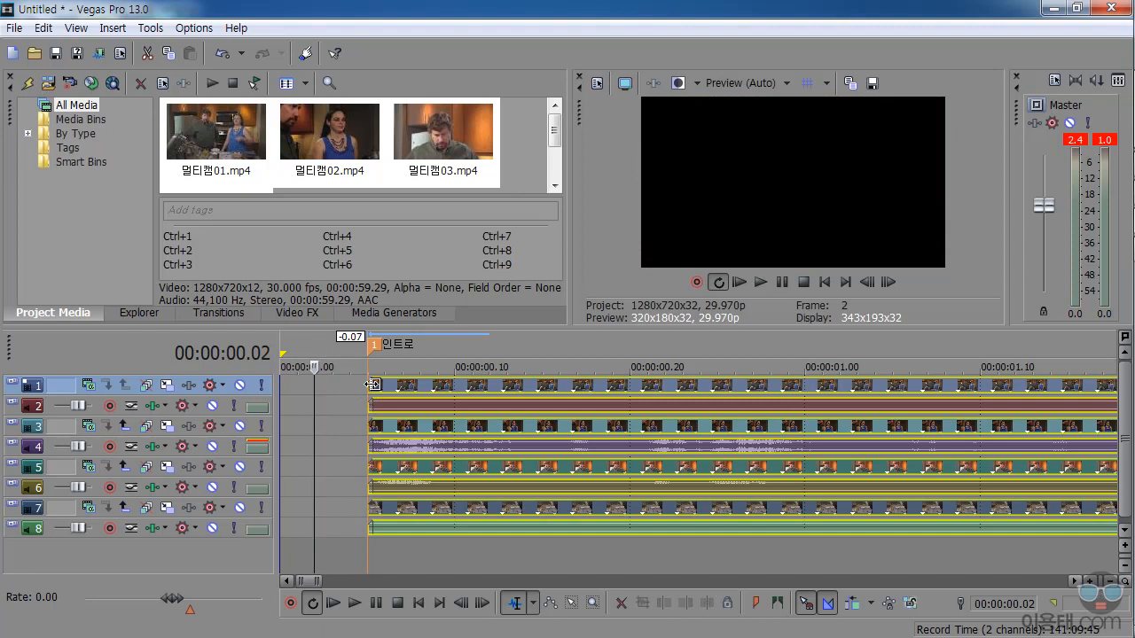
pyautogui.moveTo(373, 384); pyautogui.dragTo(281, 402)
pyautogui.moveTo(371, 425); pyautogui.dragTo(280, 427)
pyautogui.moveTo(371, 466); pyautogui.dragTo(280, 467)
pyautogui.moveTo(366, 513); pyautogui.dragTo(281, 514)
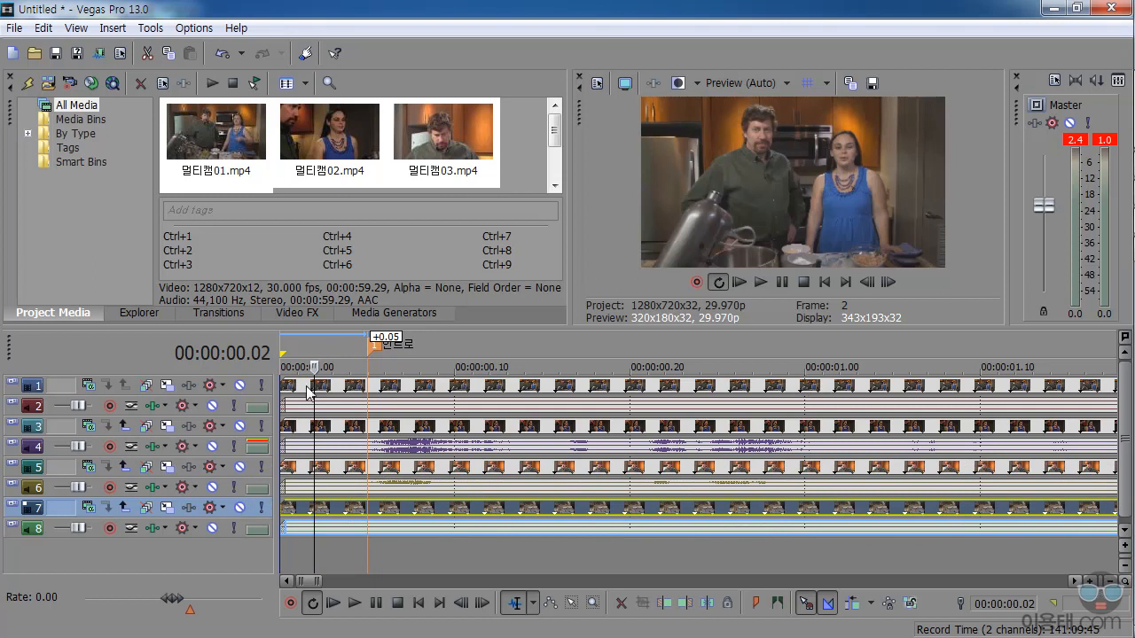
pyautogui.moveTo(315, 366); pyautogui.dragTo(290, 363)
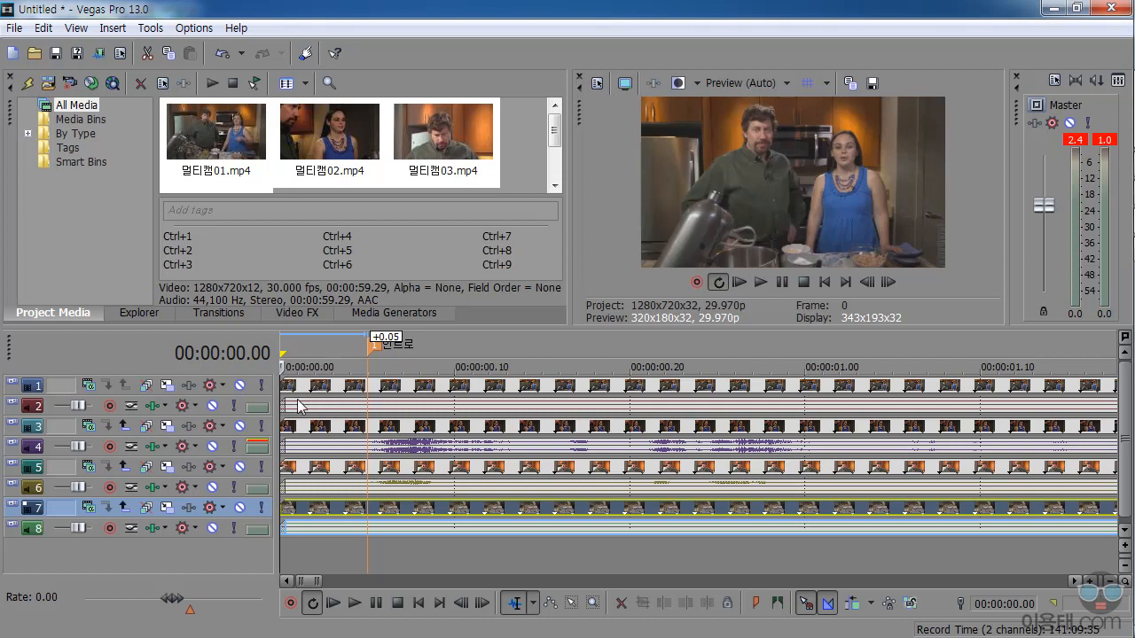
pyautogui.press('space')
pyautogui.press('space')
# Select all clips with the Selection Edit Tool, move them together 12 frames later, and return to the Normal Edit Tool
pyautogui.moveTo(479, 560); pyautogui.dragTo(459, 558)
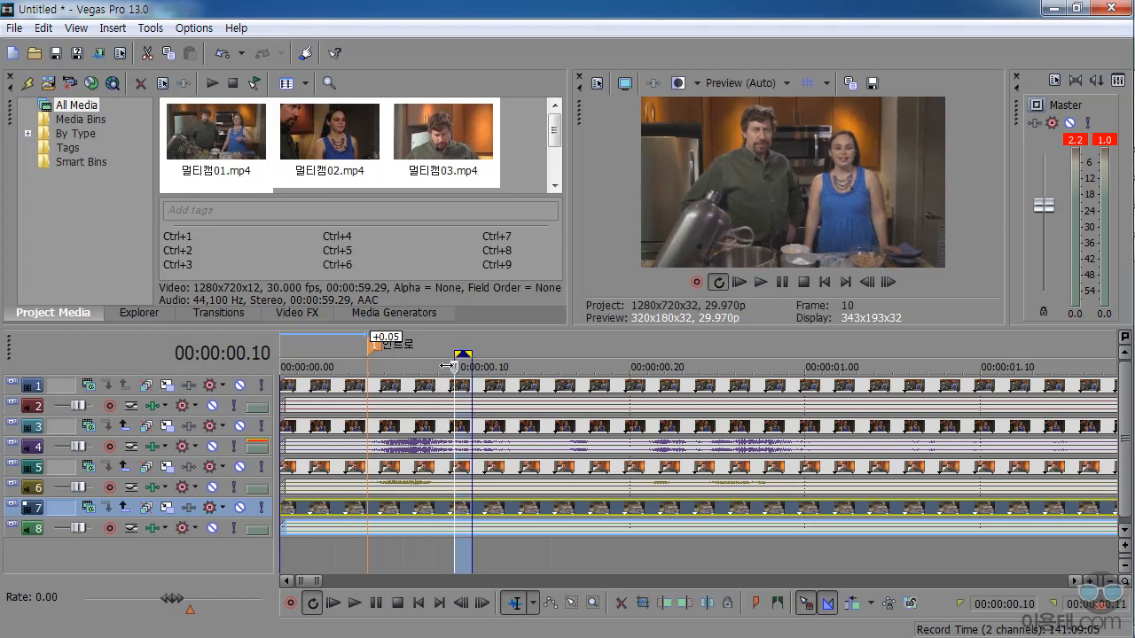
pyautogui.click(511, 354)
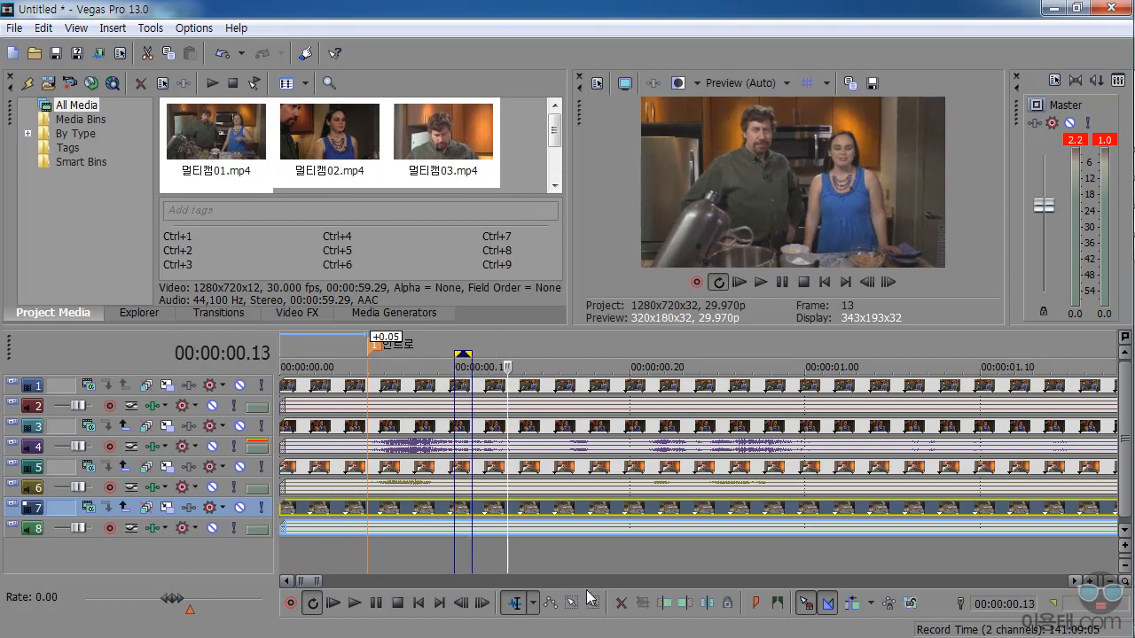
pyautogui.click(572, 602)
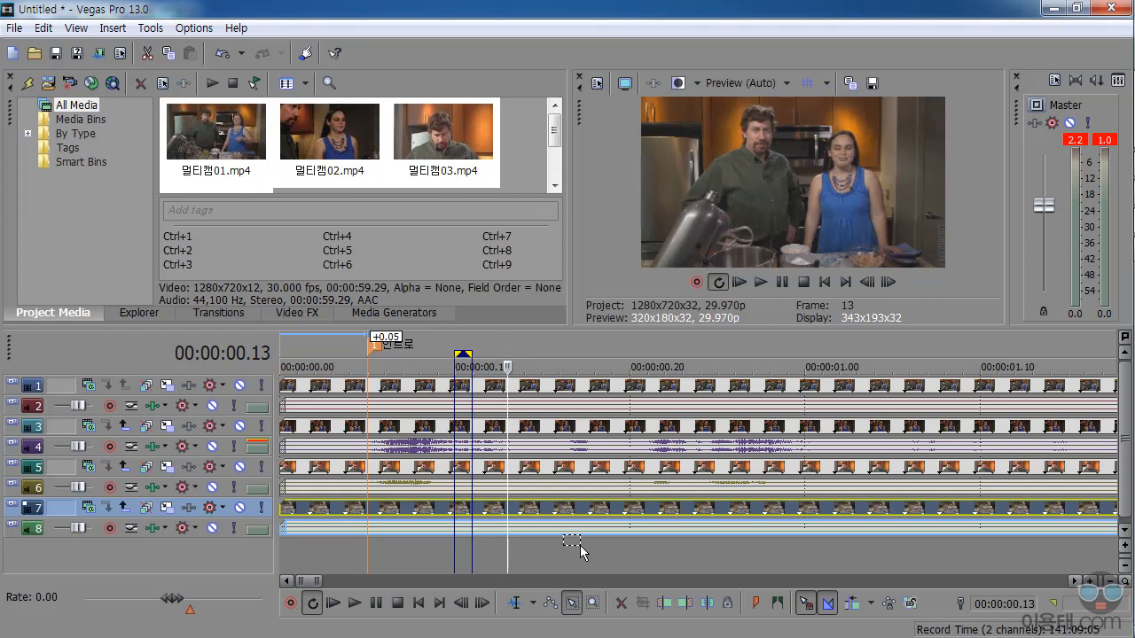
pyautogui.hotkey('ctrl', 'a')
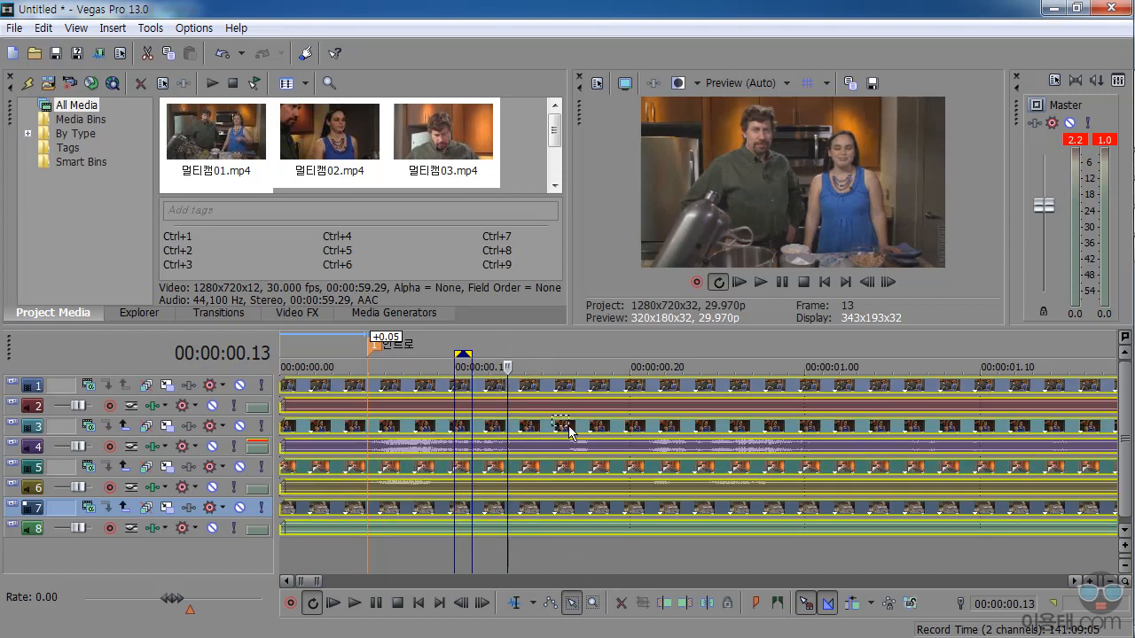
pyautogui.moveTo(569, 391); pyautogui.dragTo(782, 390)
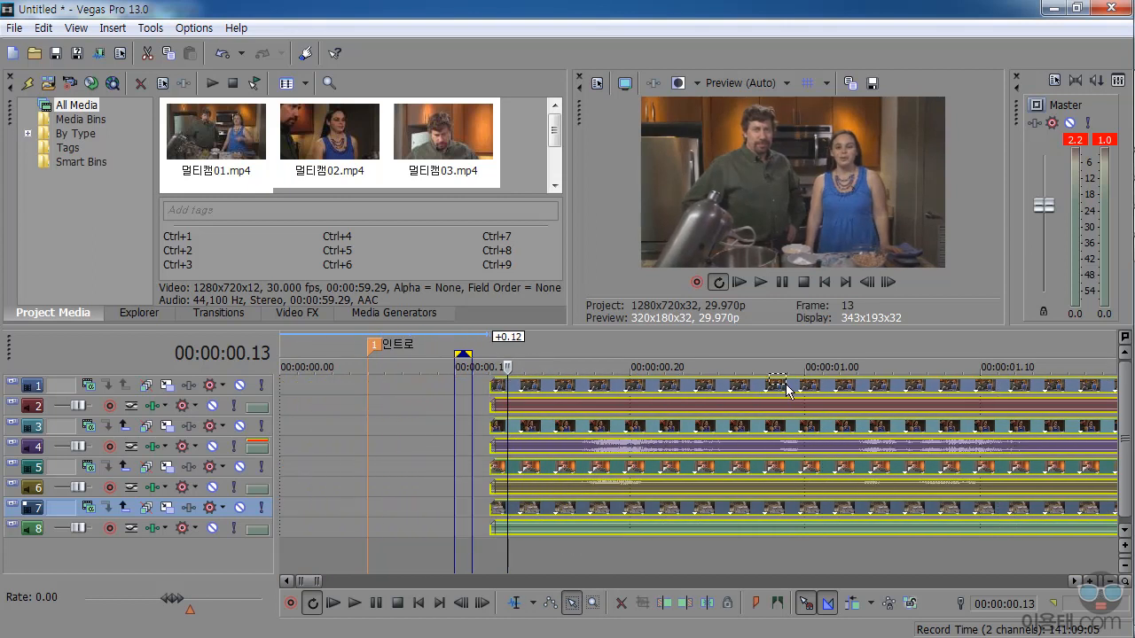
pyautogui.moveTo(574, 390); pyautogui.dragTo(557, 448)
pyautogui.click(513, 602)
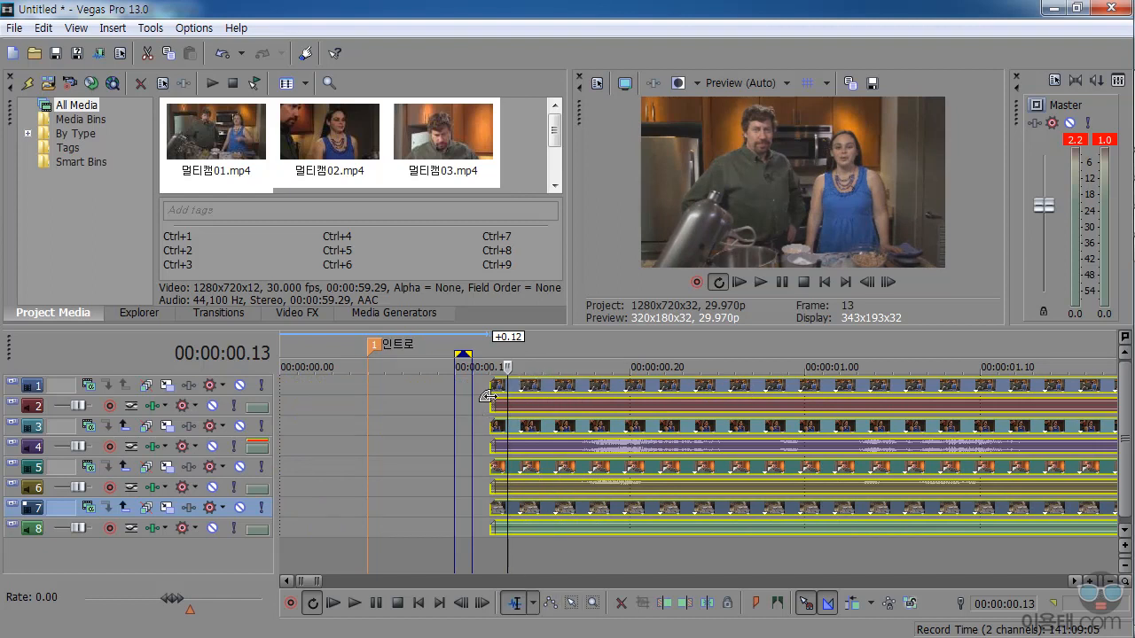
# Stretch the starts of the moved clips on tracks 1, 3, 5 and 7 to the timeline start and check by playback
pyautogui.moveTo(493, 387); pyautogui.dragTo(280, 387)
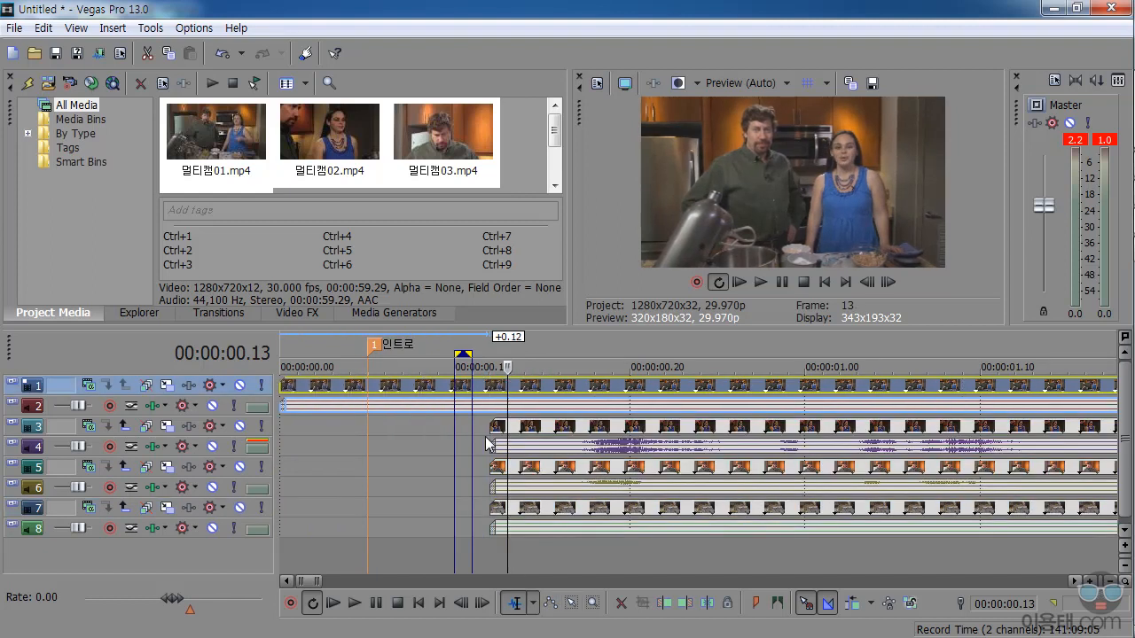
pyautogui.moveTo(495, 428); pyautogui.dragTo(282, 428)
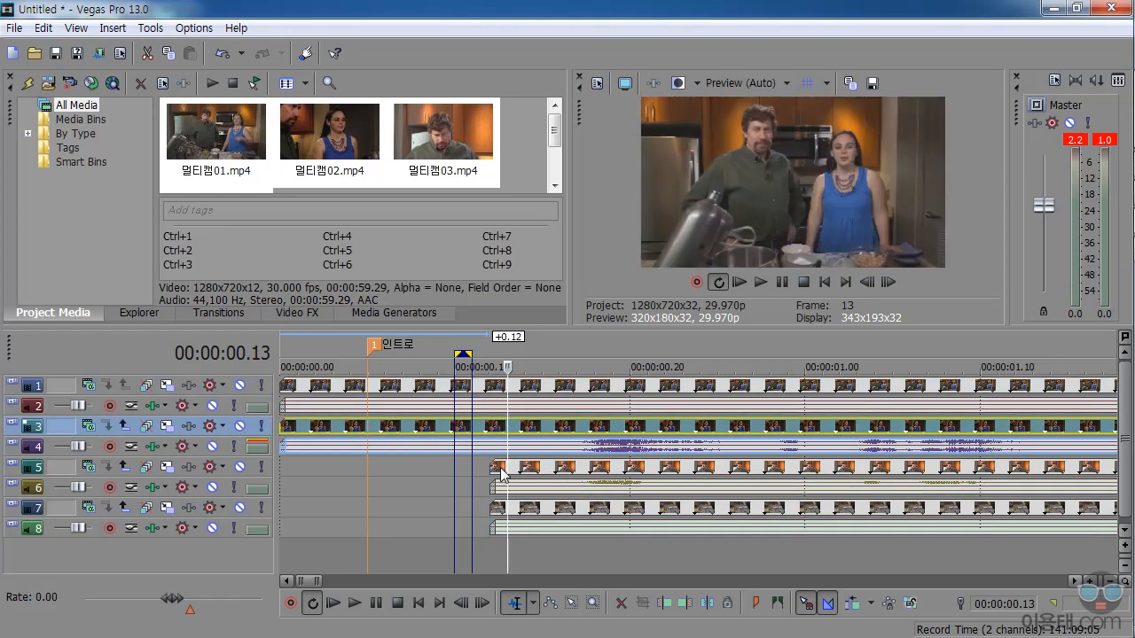
pyautogui.moveTo(493, 467); pyautogui.dragTo(280, 467)
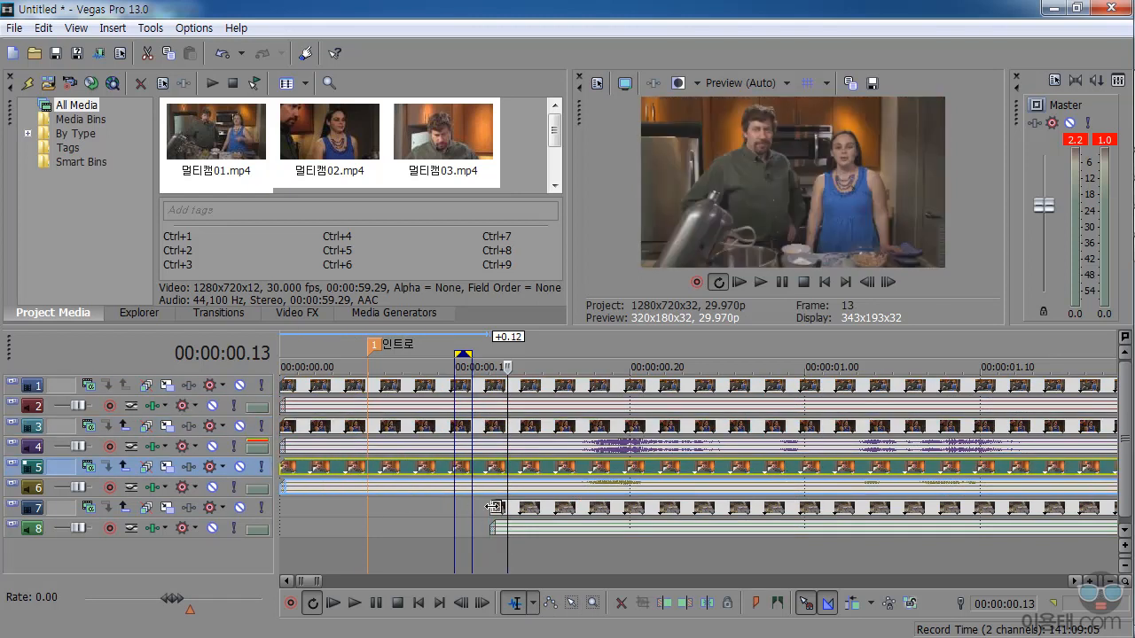
pyautogui.moveTo(492, 510); pyautogui.dragTo(282, 510)
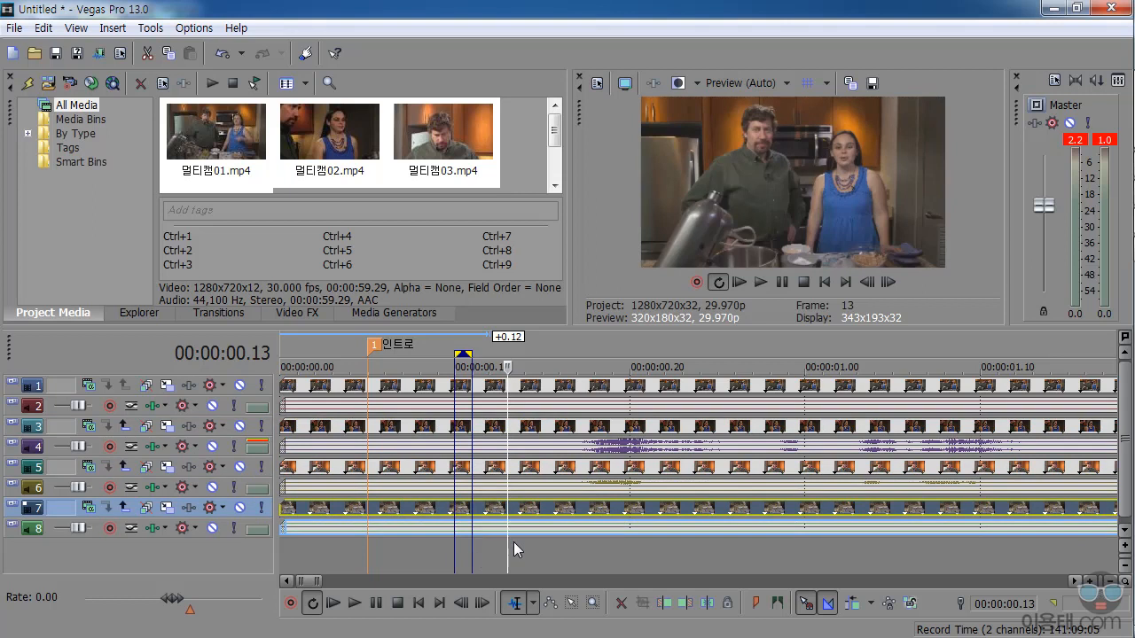
pyautogui.hotkey('ctrl', 'Home')
pyautogui.press('space')
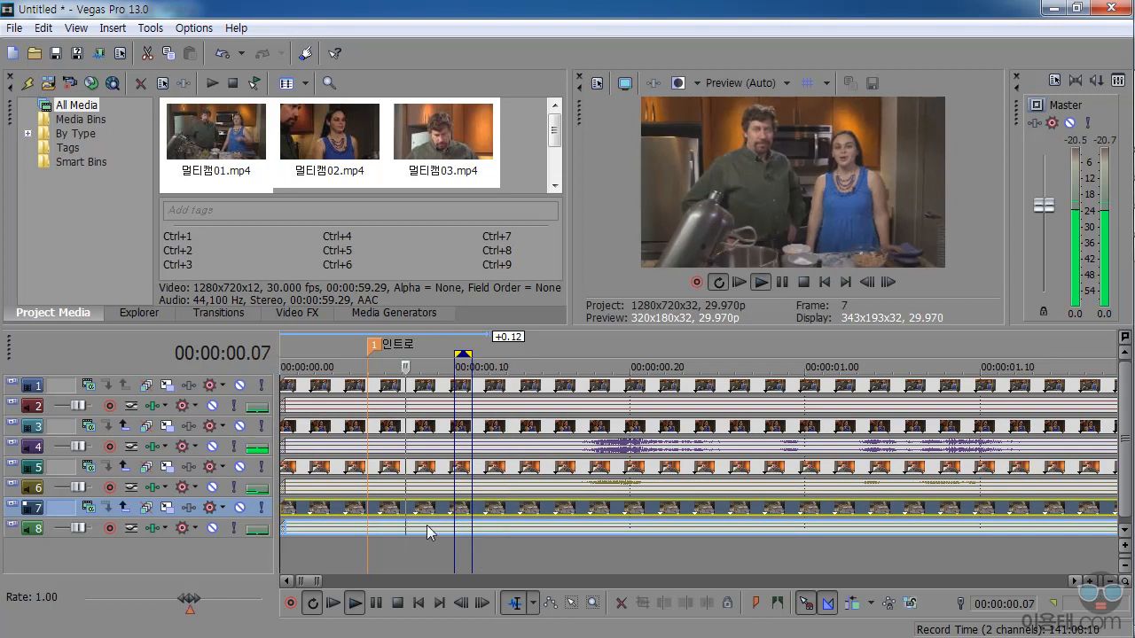
pyautogui.press('space')
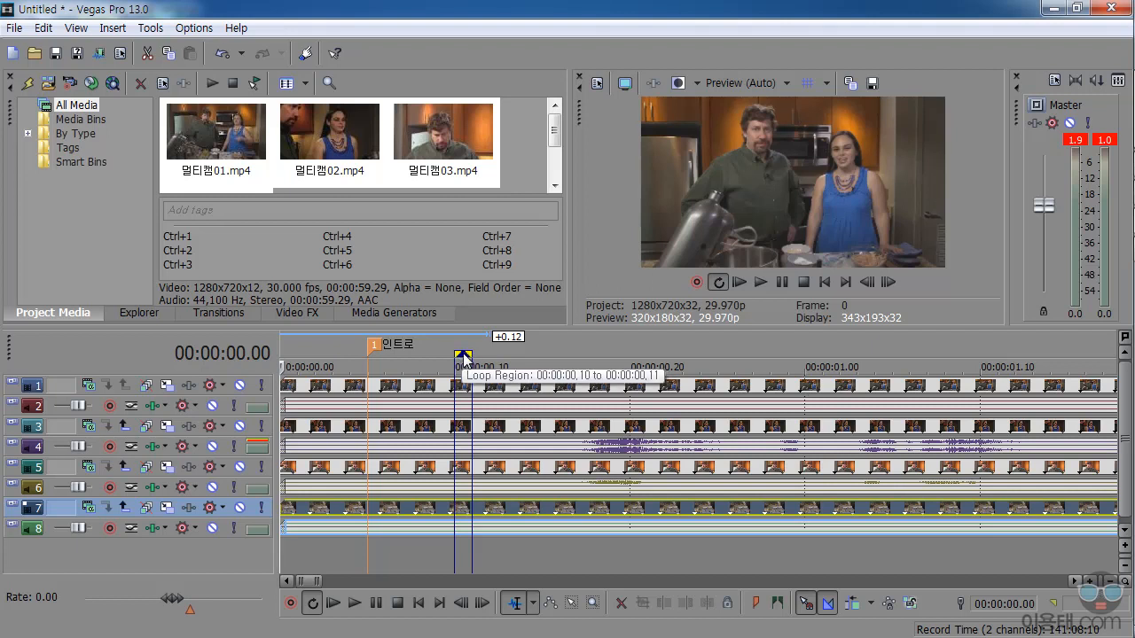
# Remove the loop region between 00:00:00.10 and 00:00:00.11 and play the aligned clips from the timeline start
pyautogui.moveTo(457, 354); pyautogui.dragTo(281, 355)
pyautogui.moveTo(469, 356); pyautogui.dragTo(245, 354)
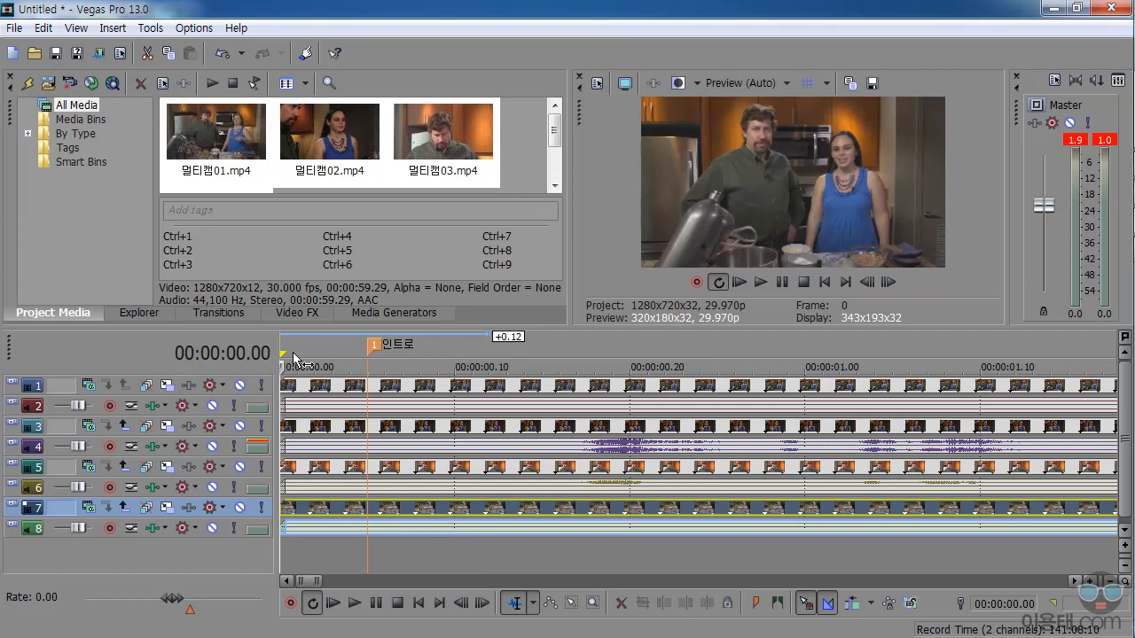
pyautogui.press('space')
pyautogui.press('space')
pyautogui.scroll(-5, 408, 444)
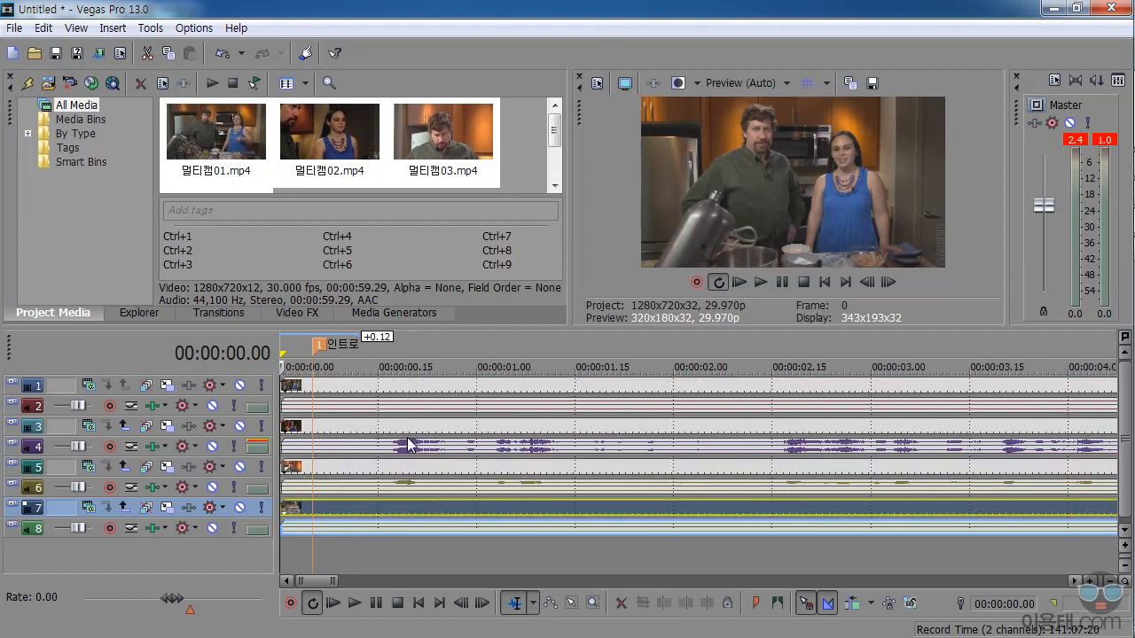
pyautogui.scroll(-2, 409, 444)
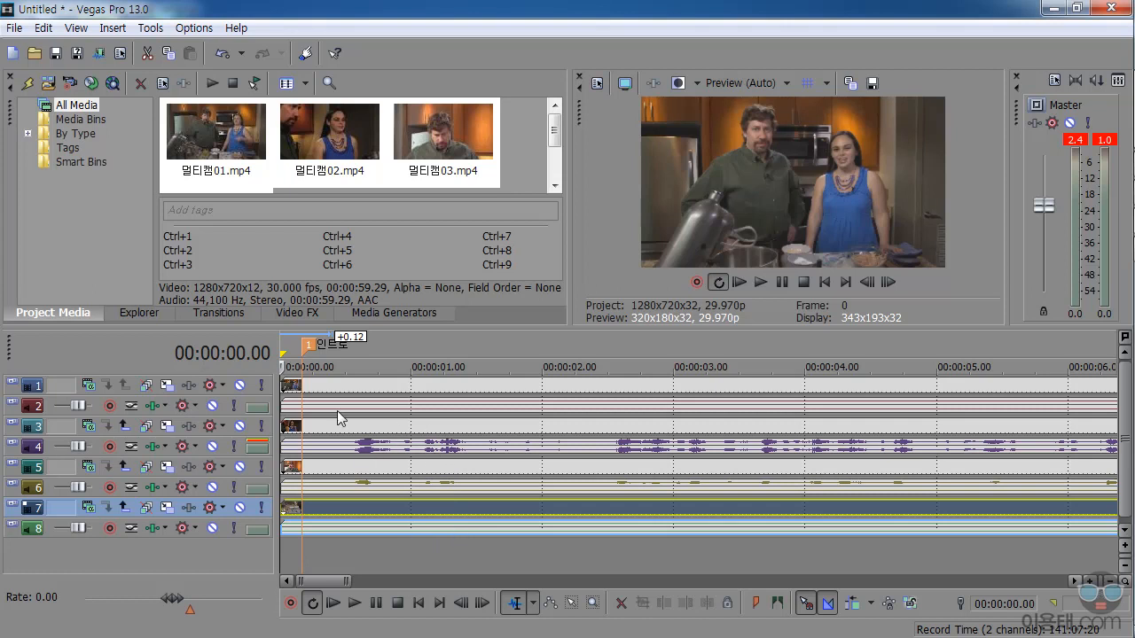
# Delete the audio tracks of the first, third and fourth cameras, keeping only the second camera's audio
pyautogui.click(39, 406)
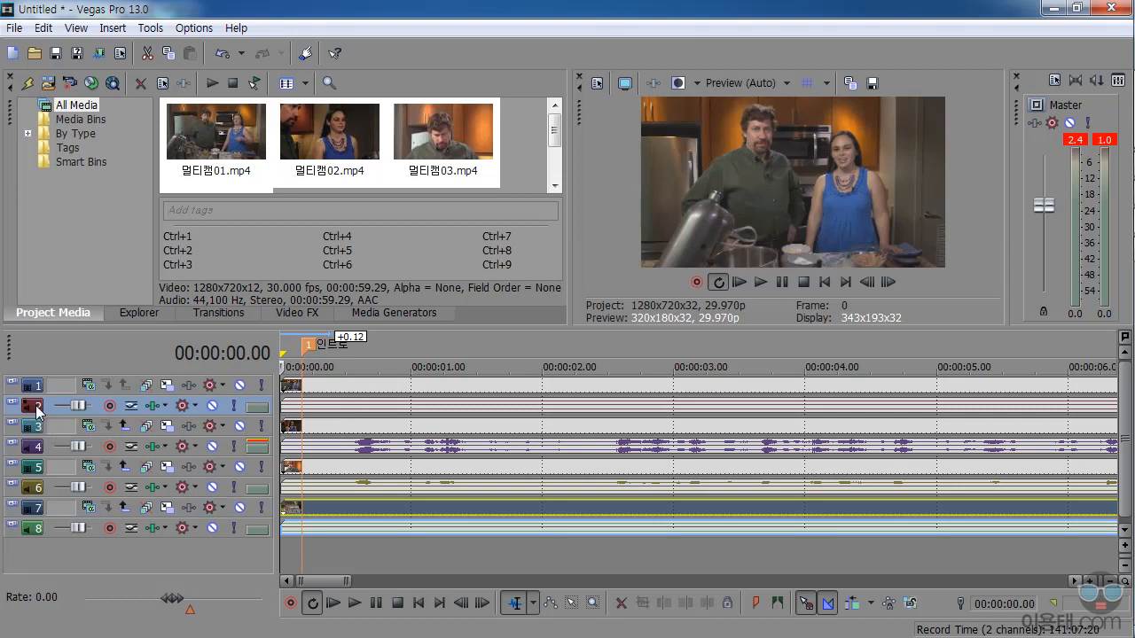
pyautogui.press('Delete')
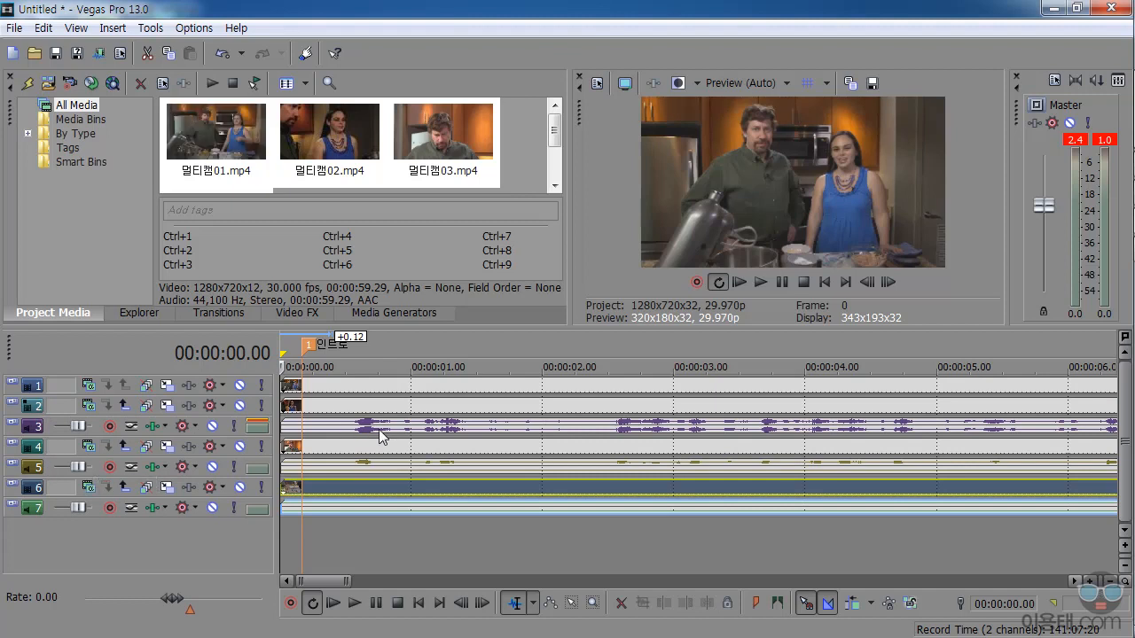
pyautogui.click(42, 467)
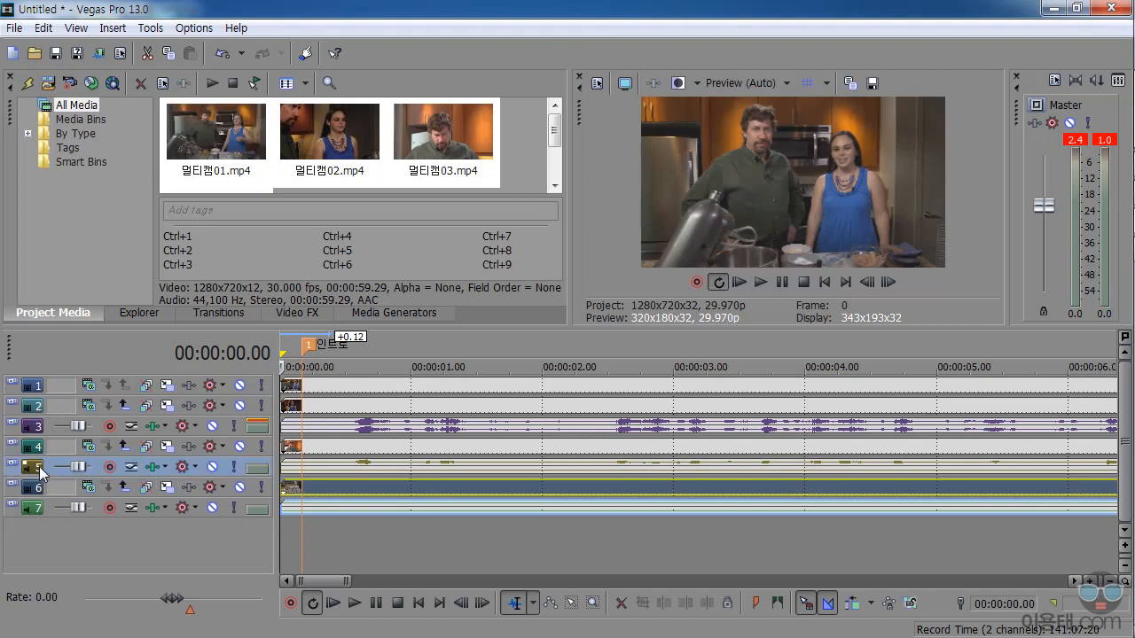
pyautogui.press('Delete')
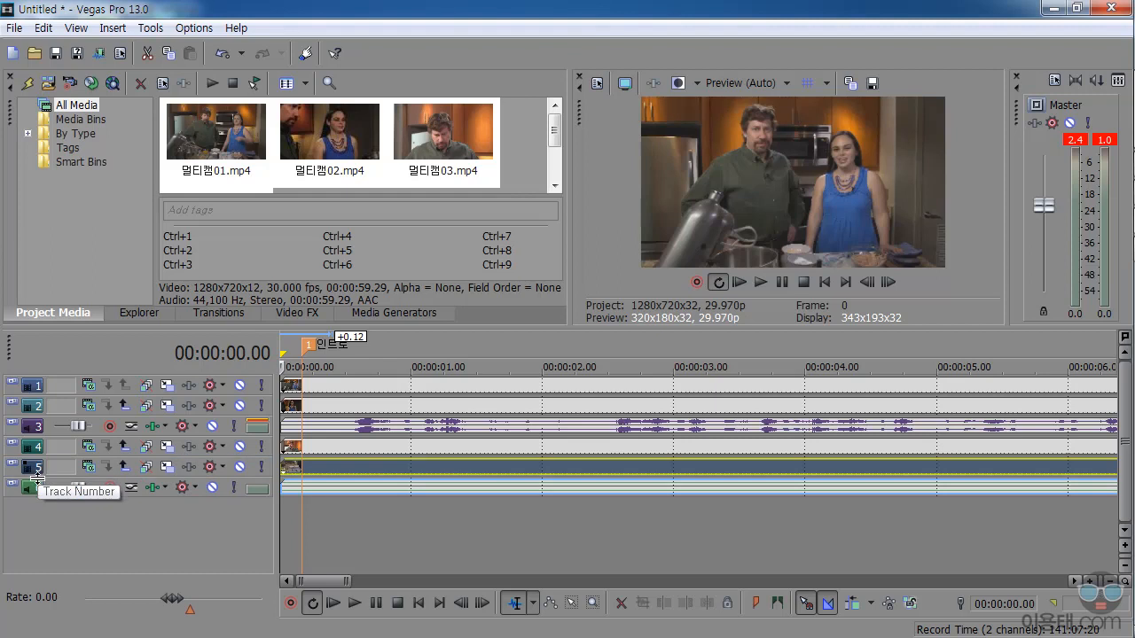
pyautogui.click(37, 493)
pyautogui.press('Delete')
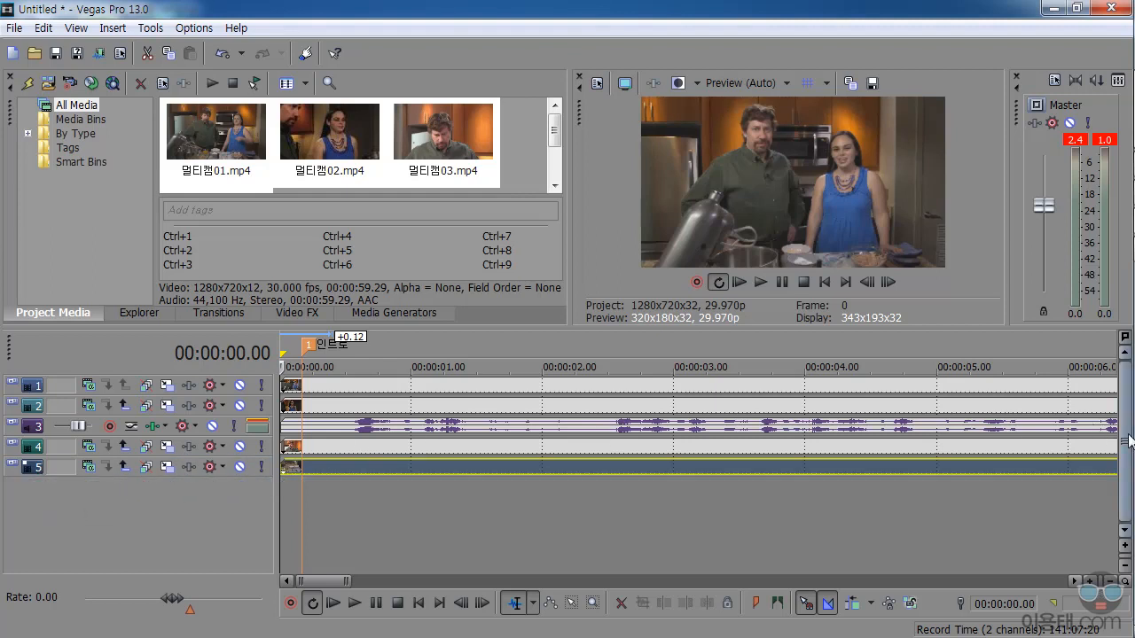
# Increase the height of all tracks and enlarge the timeline area by shrinking the media and preview area
pyautogui.scroll(3, 1128, 440)
pyautogui.moveTo(490, 327); pyautogui.dragTo(491, 146)
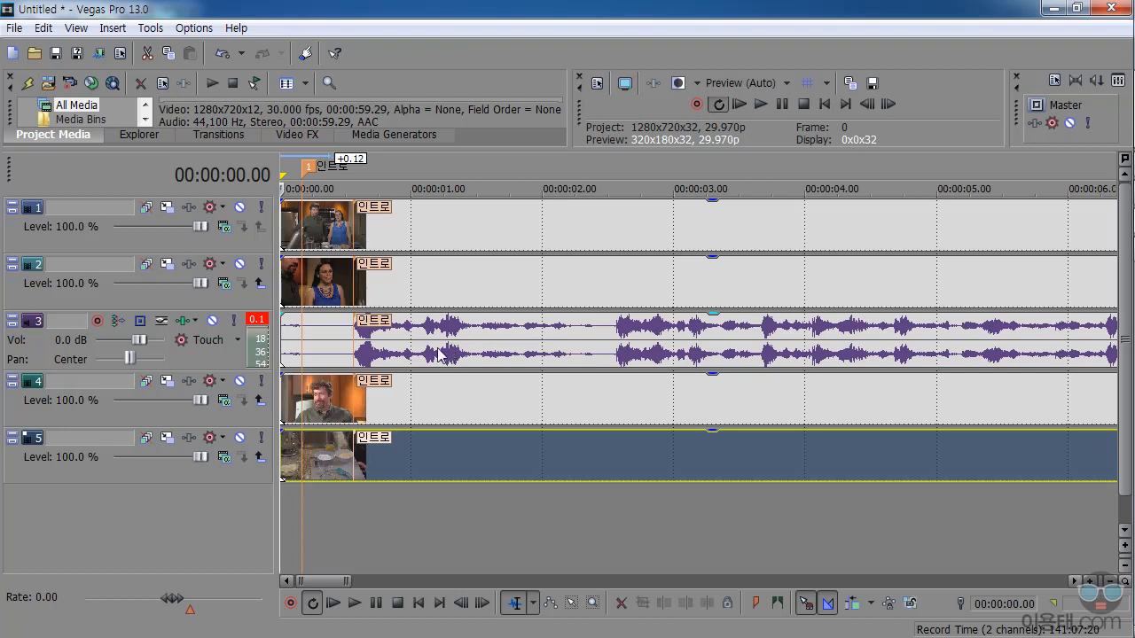
# Normalize the audio event on track 3 and play it briefly from the timeline start
pyautogui.rightClick(540, 340)
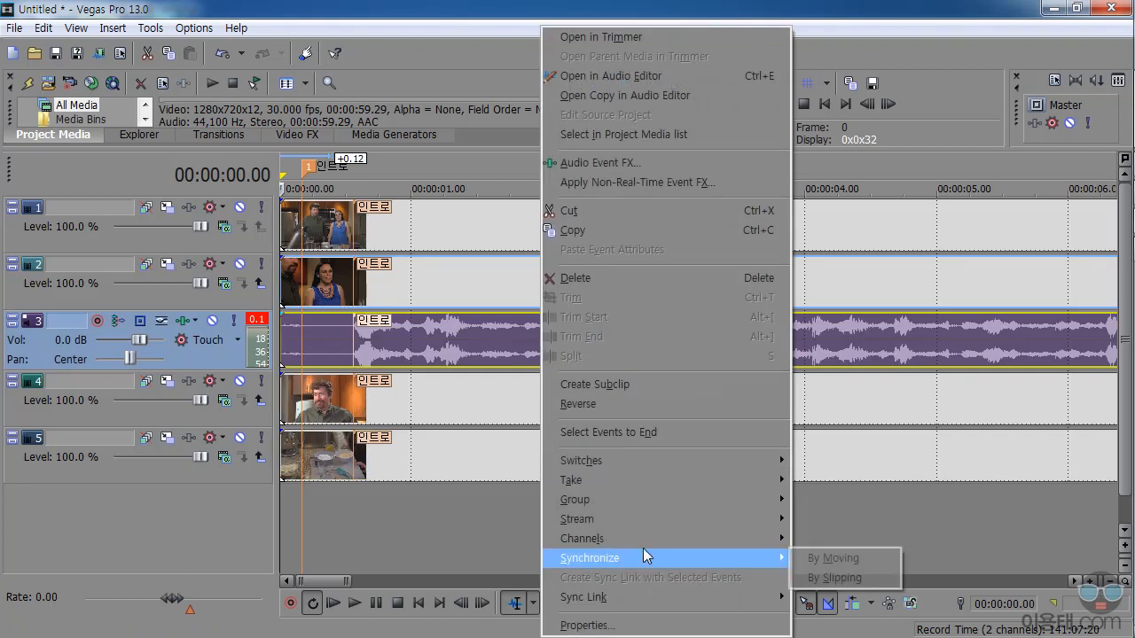
pyautogui.moveTo(771, 462)
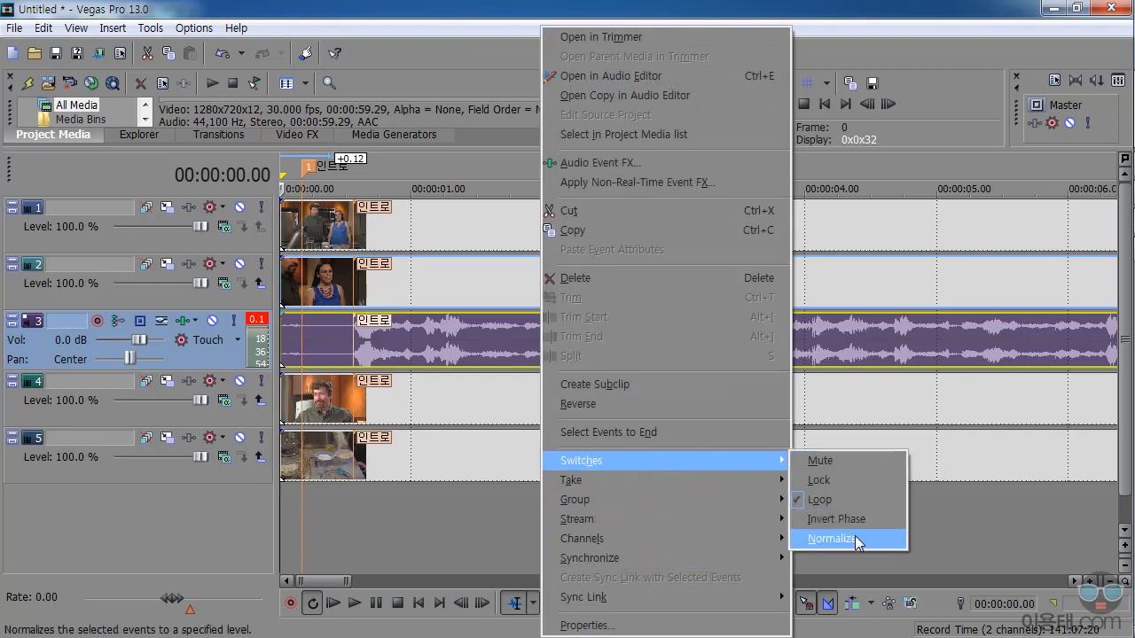
pyautogui.click(831, 538)
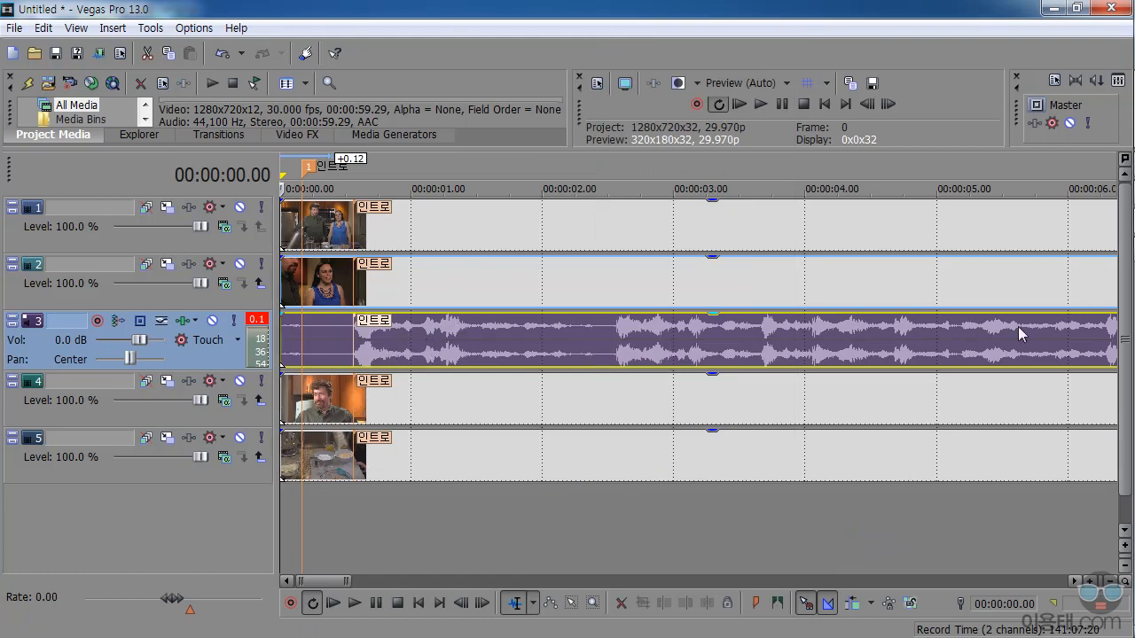
pyautogui.moveTo(1115, 367)
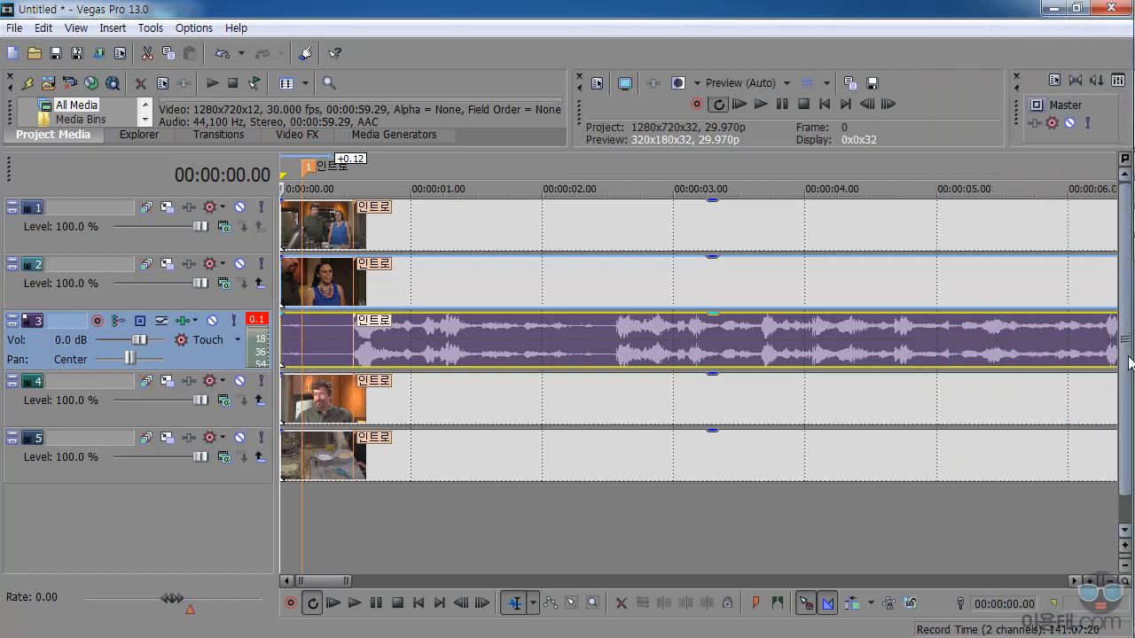
pyautogui.moveTo(414, 149); pyautogui.dragTo(410, 195)
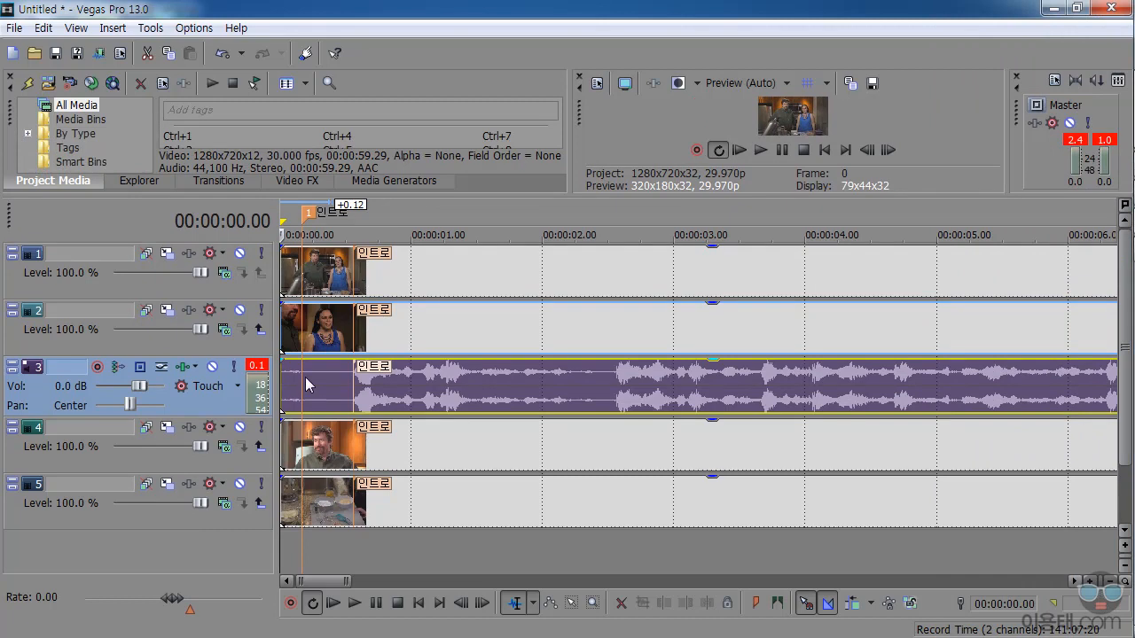
pyautogui.press('space')
pyautogui.press('space')
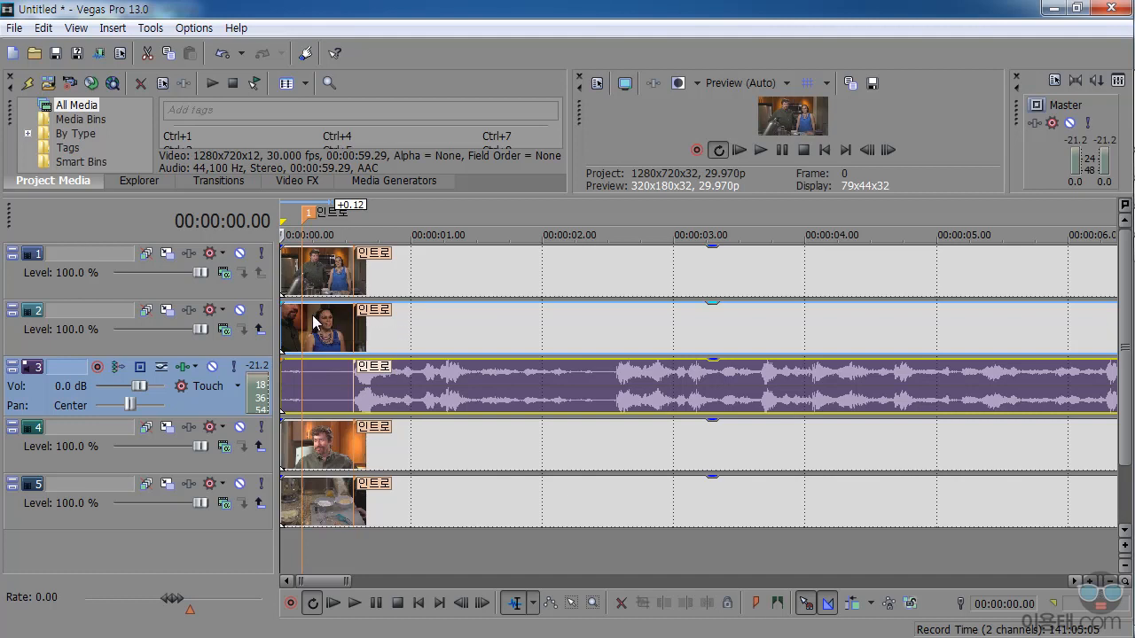
# Place the cursor at 00:00:00.07 and trim the starts of the clips on all five tracks to it
pyautogui.click(320, 553)
pyautogui.moveTo(320, 545); pyautogui.dragTo(311, 548)
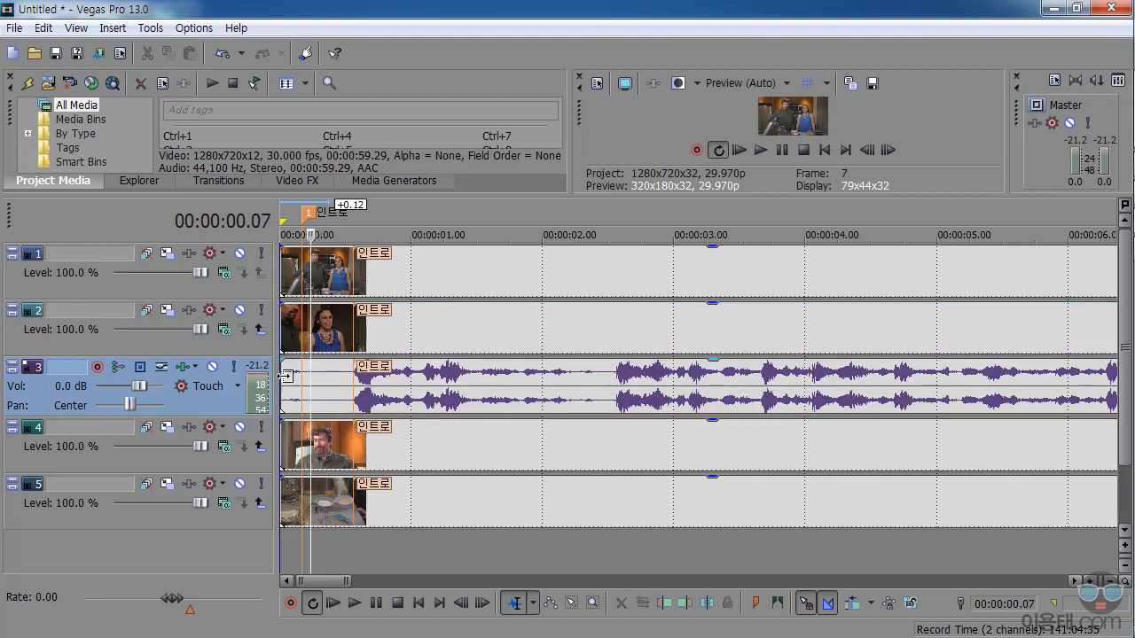
pyautogui.moveTo(286, 375); pyautogui.dragTo(311, 376)
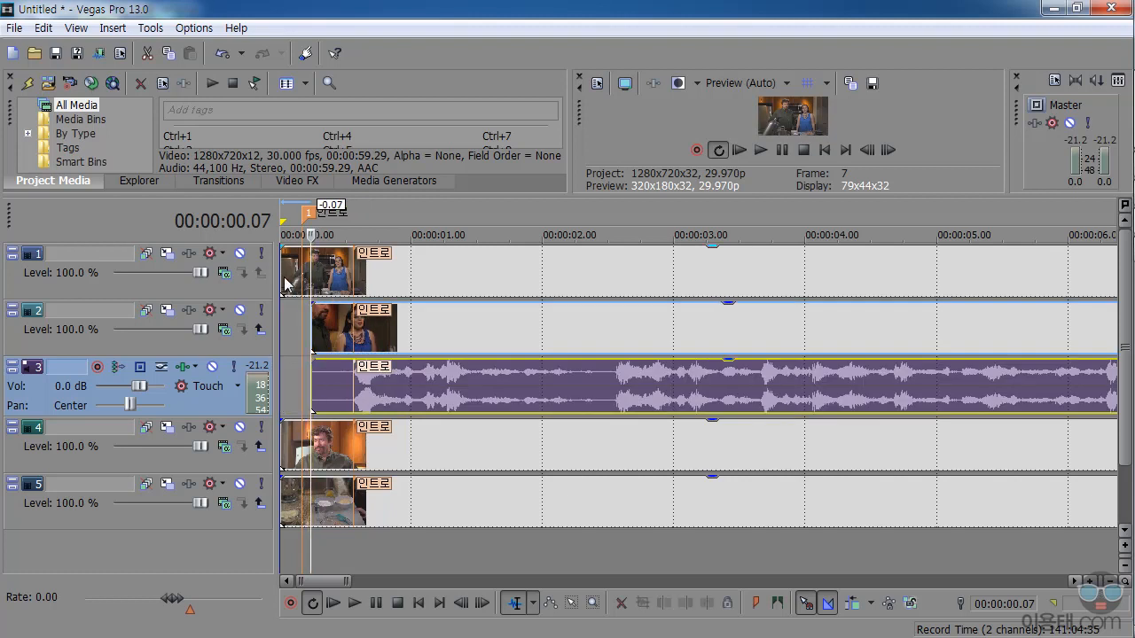
pyautogui.click(287, 276)
pyautogui.moveTo(287, 276); pyautogui.dragTo(311, 276)
pyautogui.click(287, 443)
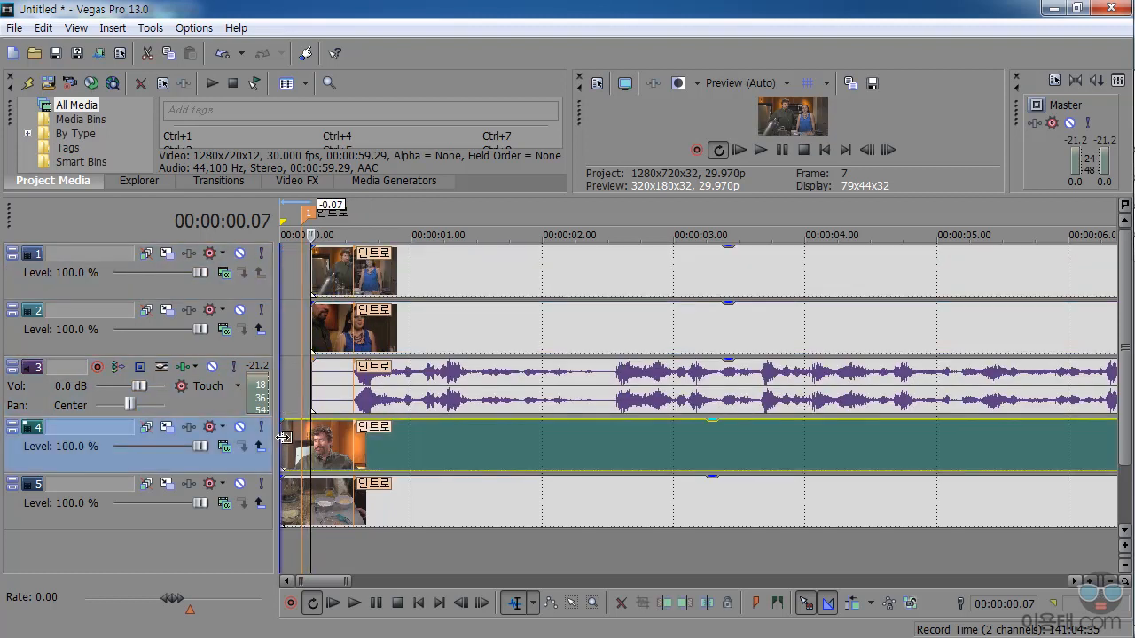
pyautogui.moveTo(287, 443); pyautogui.dragTo(310, 443)
pyautogui.click(287, 504)
pyautogui.moveTo(287, 503); pyautogui.dragTo(310, 504)
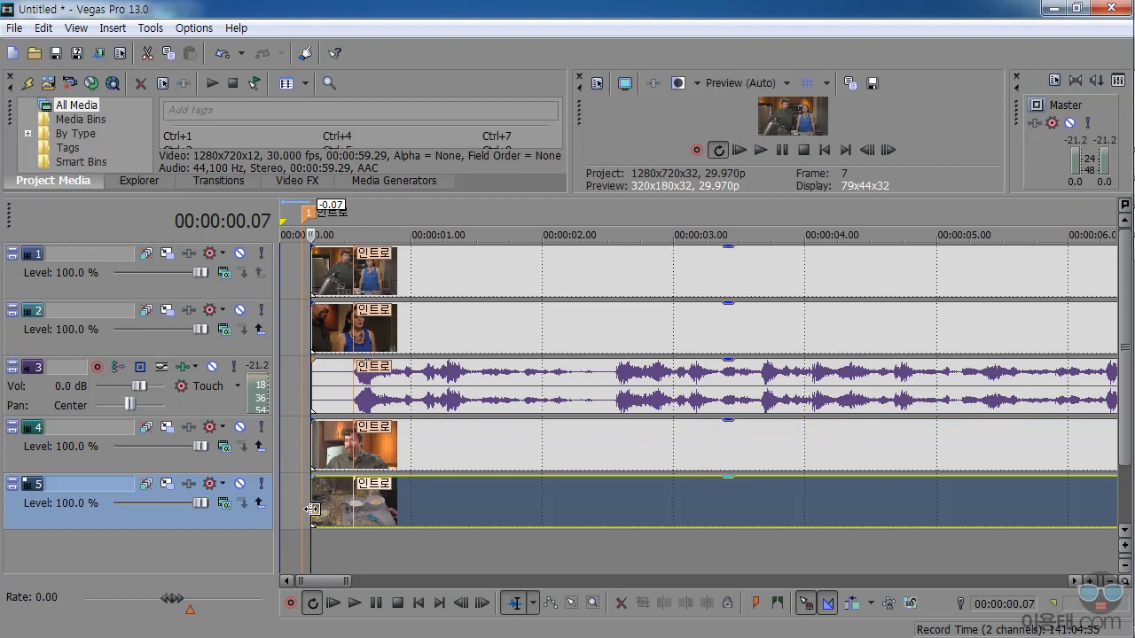
# Select the clips on all five tracks and move them together to the timeline start
pyautogui.click(426, 265)
pyautogui.keyDown('shift'); pyautogui.click(459, 504); pyautogui.keyUp('shift')
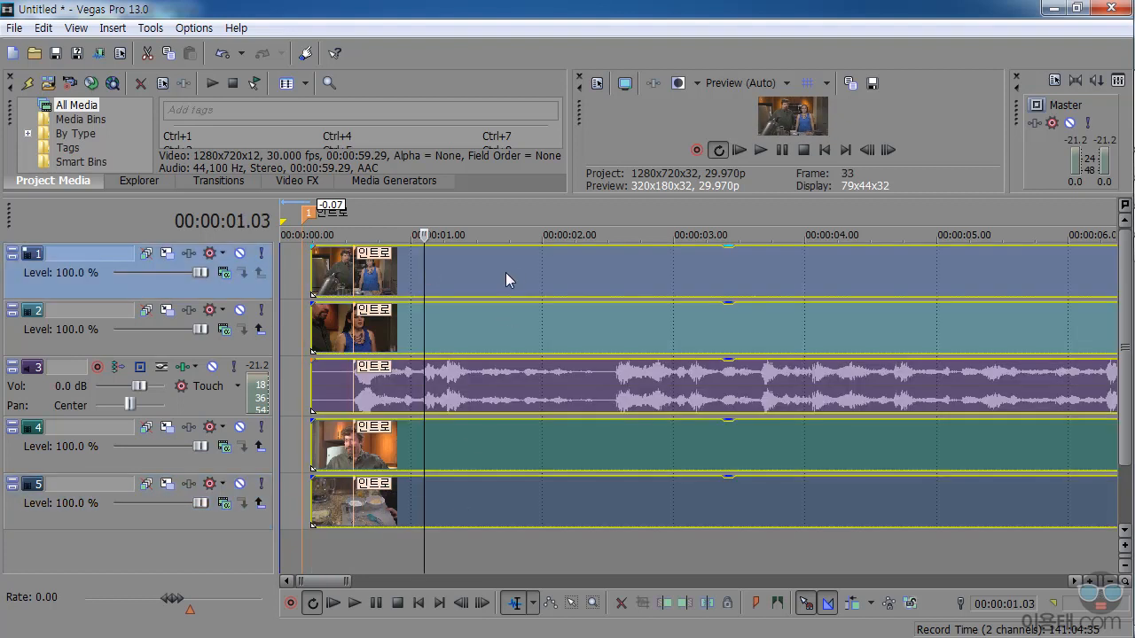
pyautogui.moveTo(499, 295); pyautogui.dragTo(485, 270)
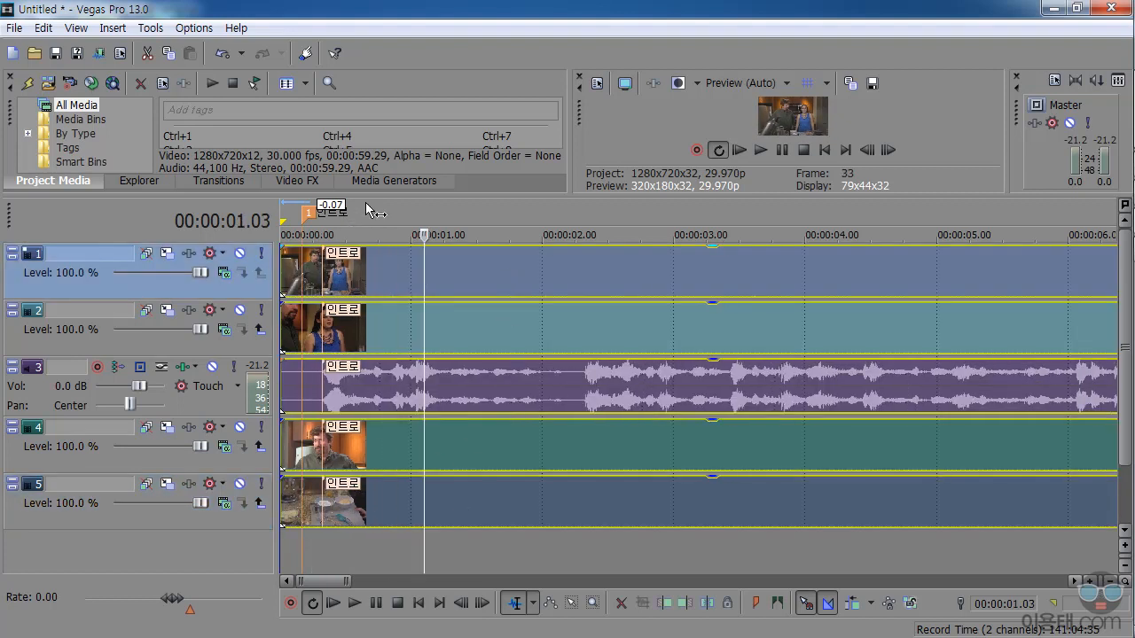
pyautogui.moveTo(368, 205); pyautogui.dragTo(371, 228)
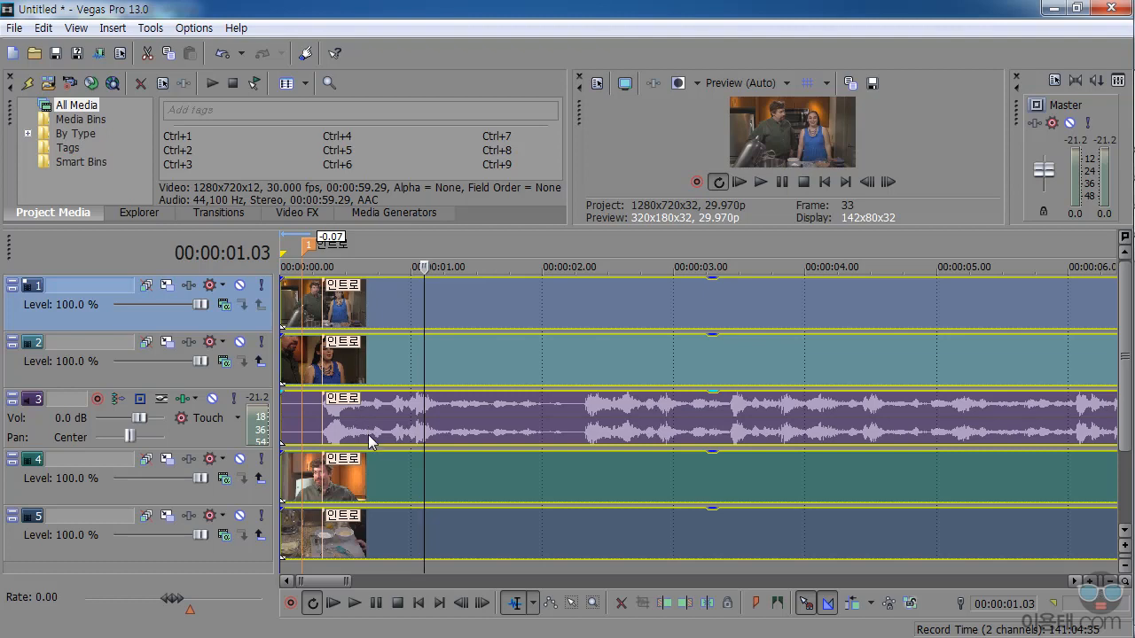
# Create a multicamera track from all five selected tracks and enlarge the media and preview area
pyautogui.keyDown('shift'); pyautogui.click(107, 547); pyautogui.keyUp('shift')
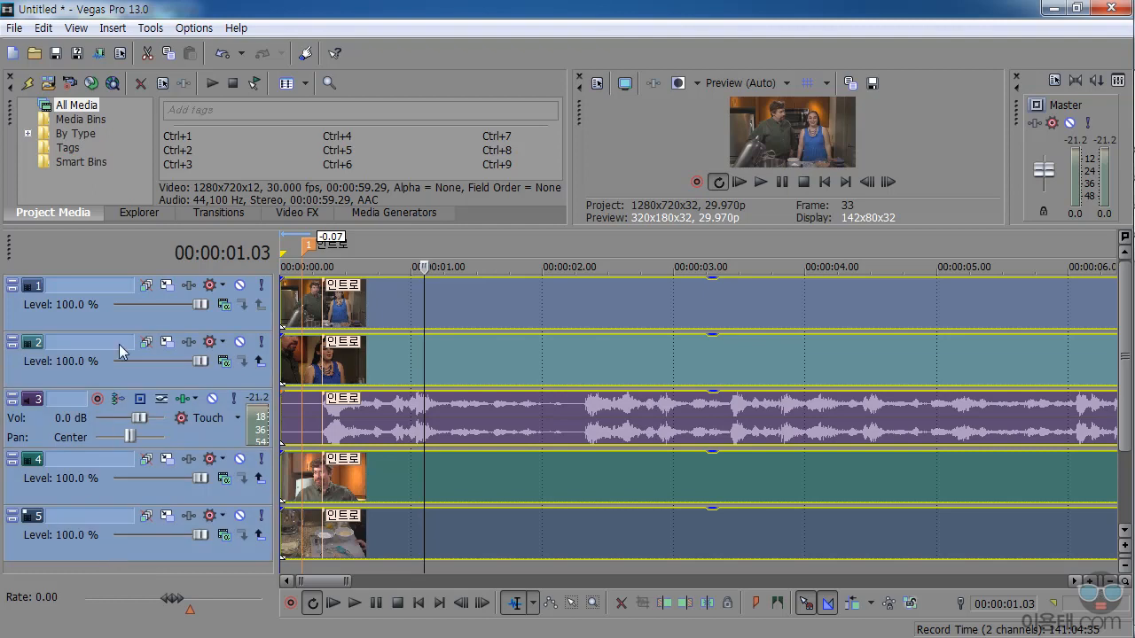
pyautogui.click(153, 29)
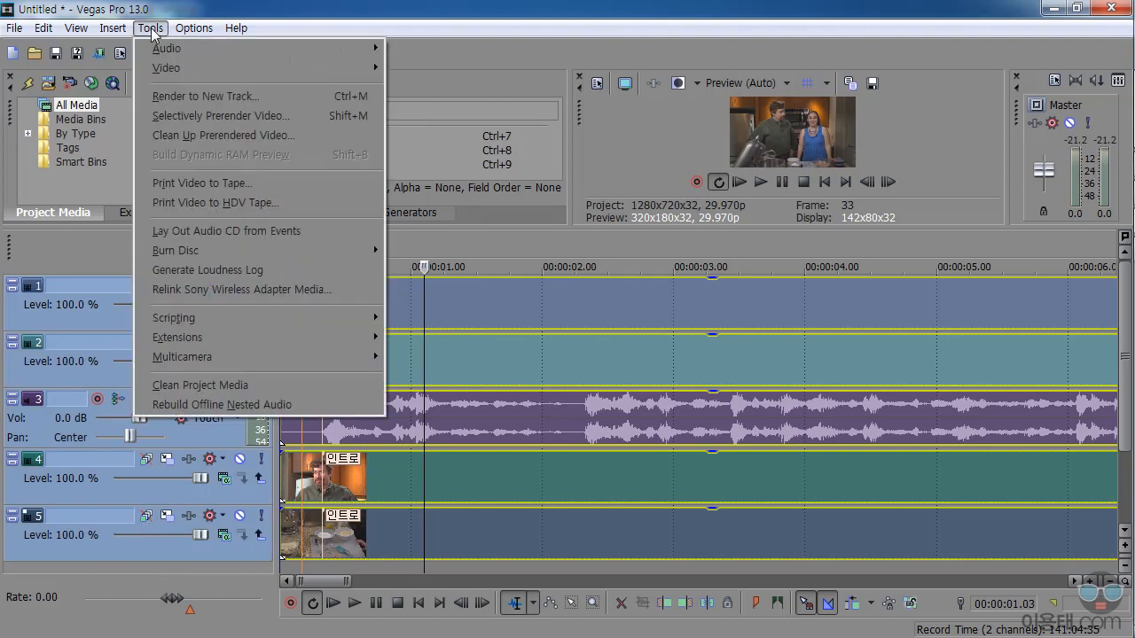
pyautogui.moveTo(232, 363)
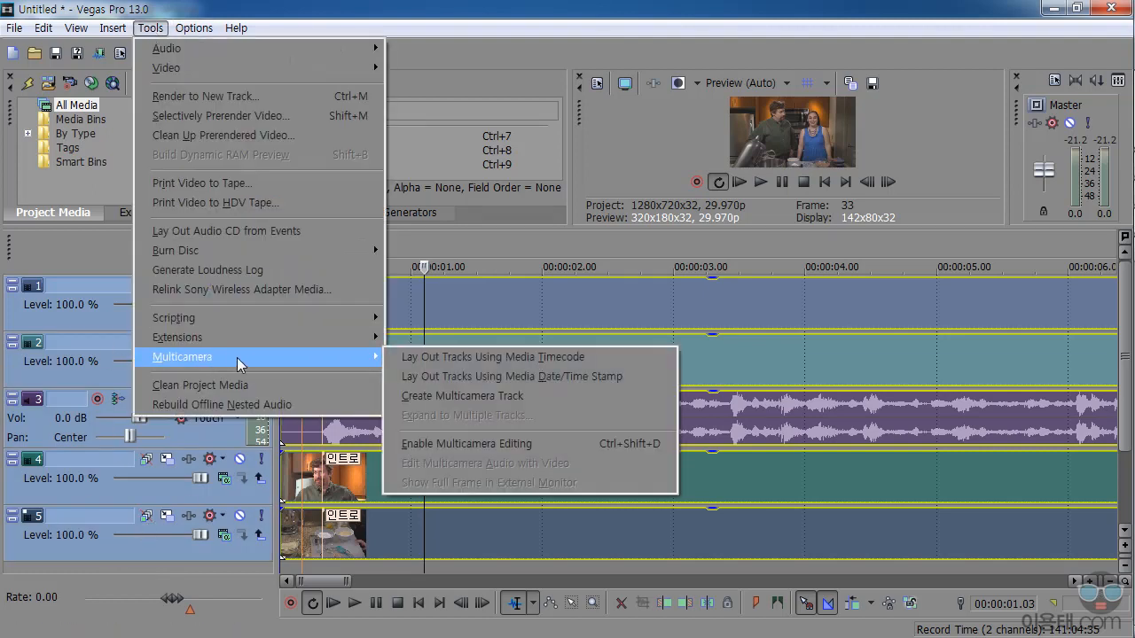
pyautogui.click(484, 404)
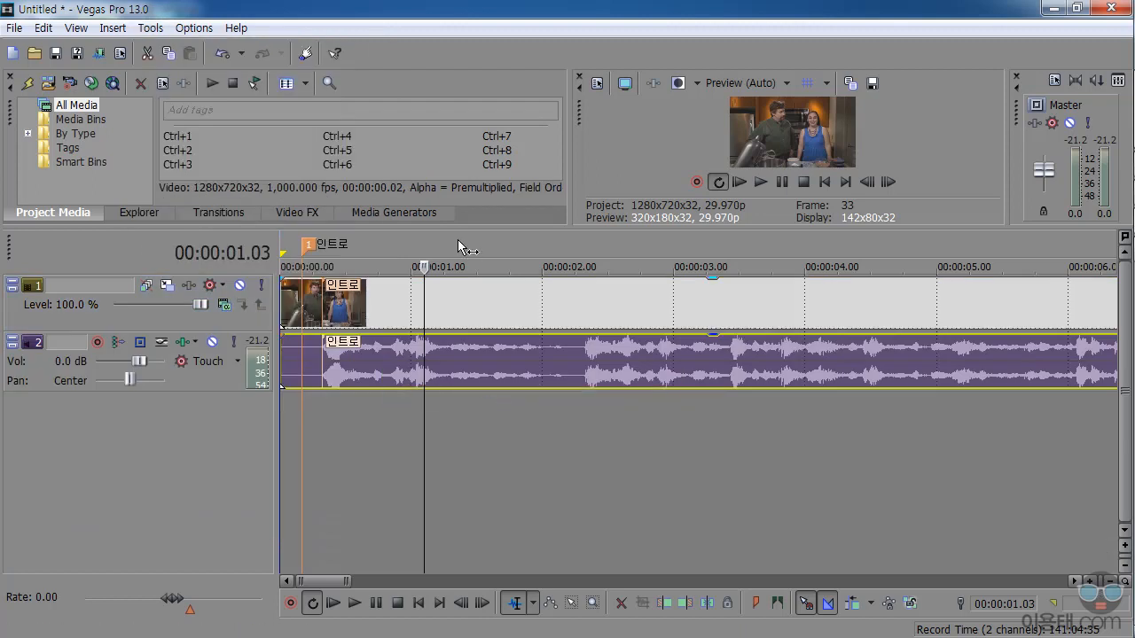
pyautogui.moveTo(484, 227); pyautogui.dragTo(465, 385)
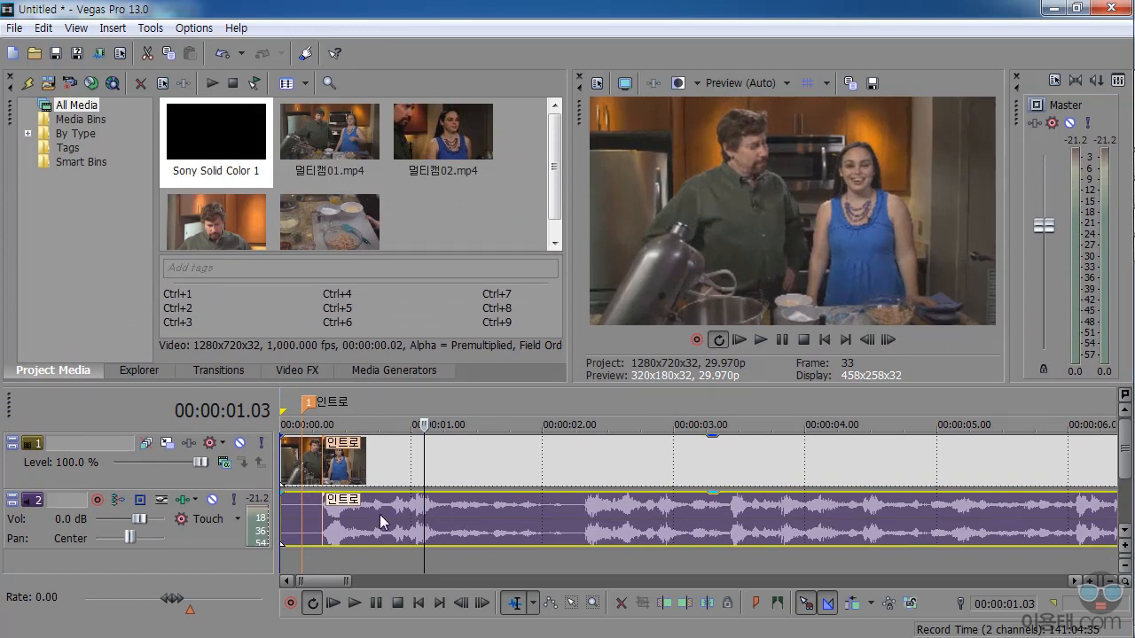
# Return the cursor to the timeline start and enable multicamera editing
pyautogui.press('Home')
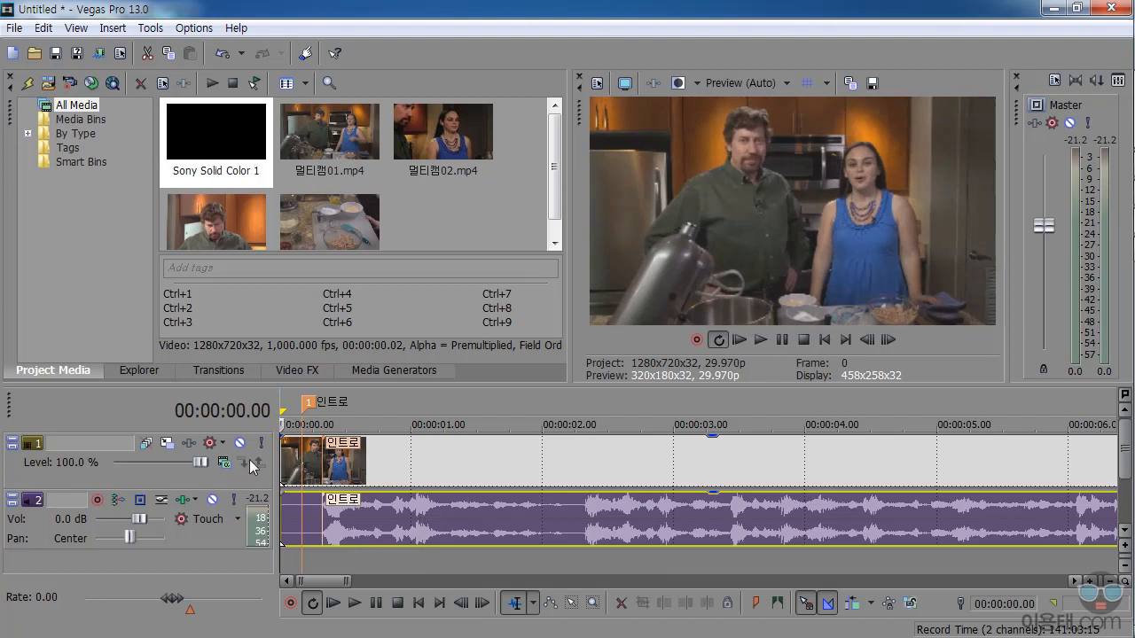
pyautogui.click(149, 27)
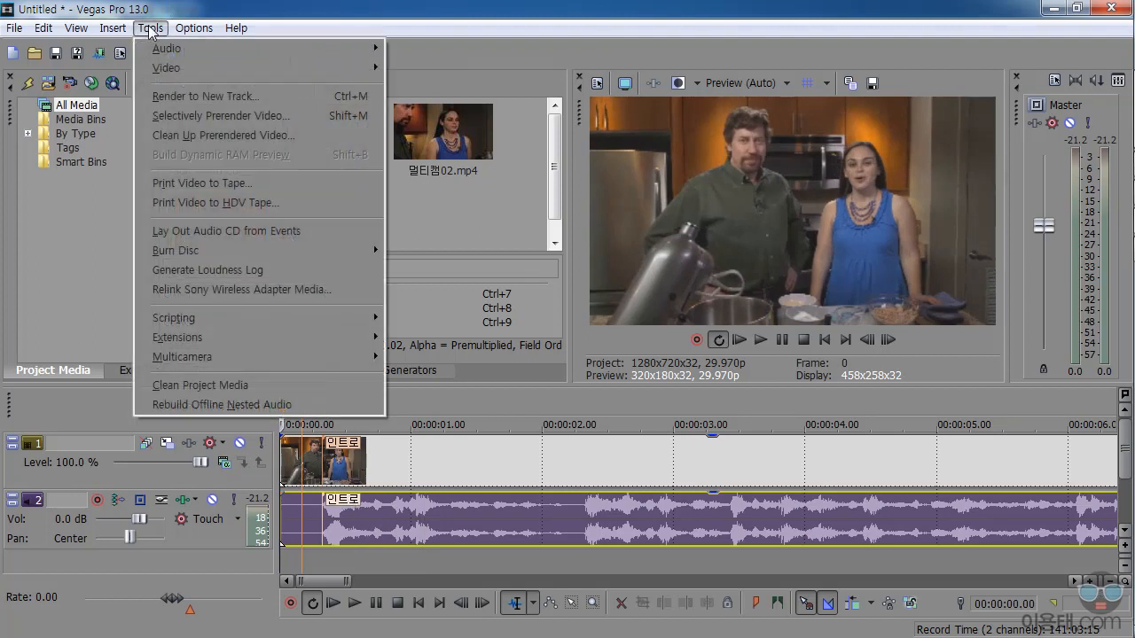
pyautogui.moveTo(222, 345)
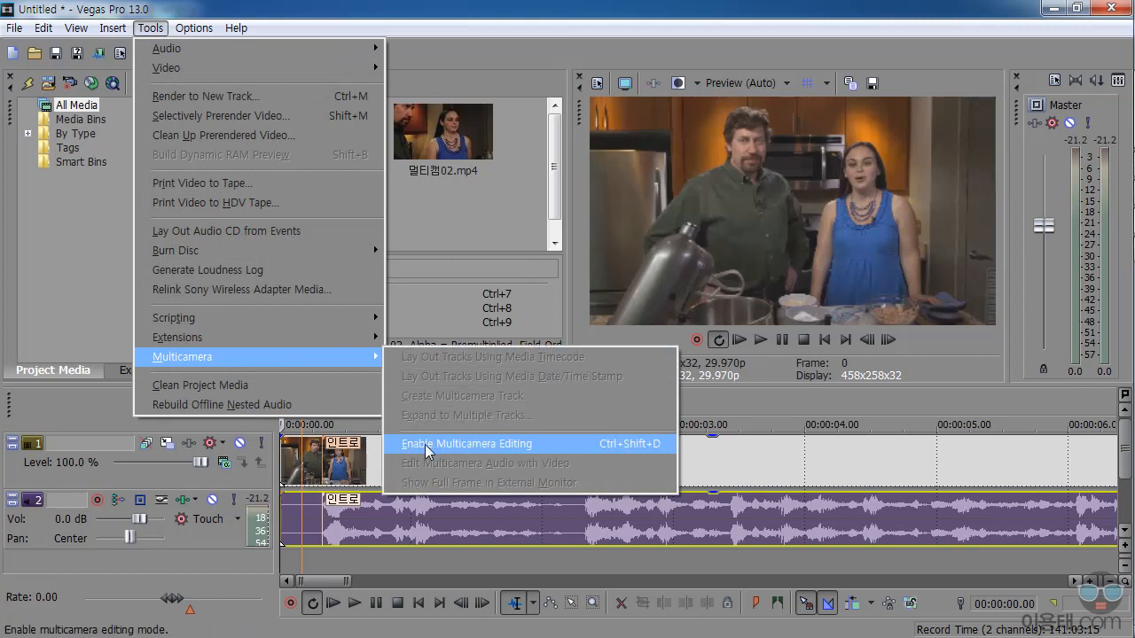
pyautogui.click(496, 446)
# Examine the remaining multicamera options and the external monitor preview
pyautogui.click(149, 28)
pyautogui.moveTo(231, 358)
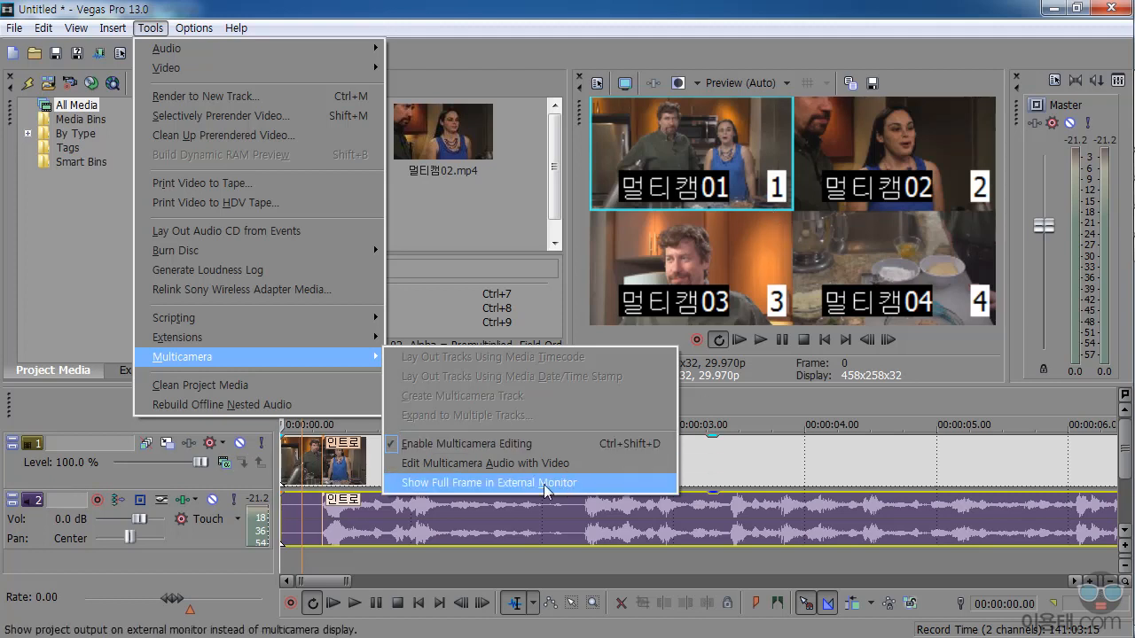
pyautogui.click(760, 5)
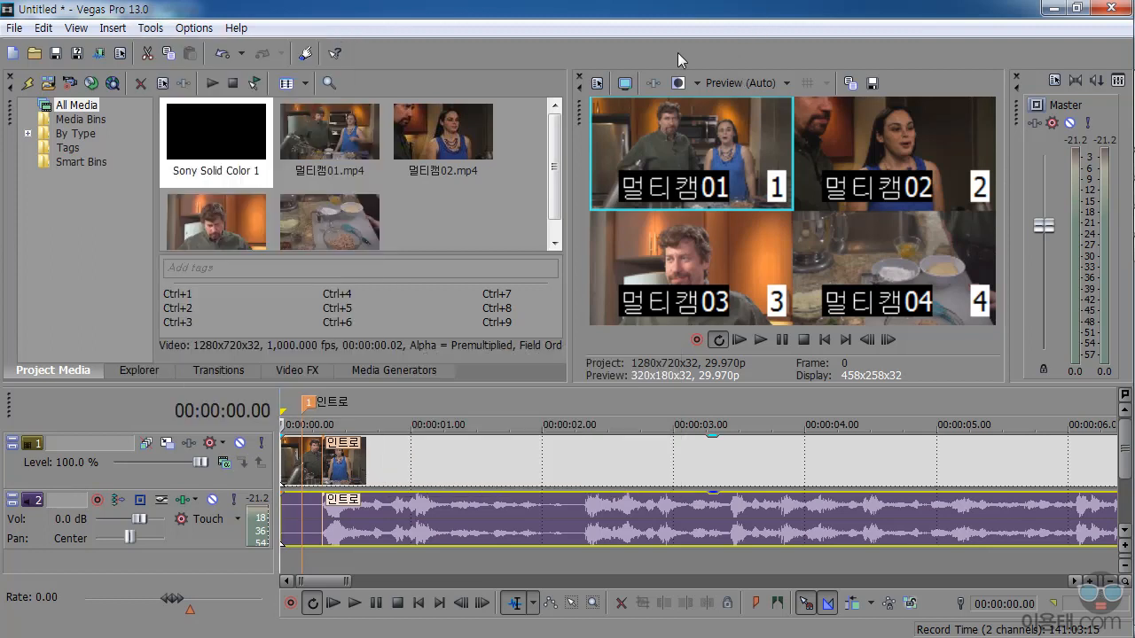
pyautogui.click(625, 83)
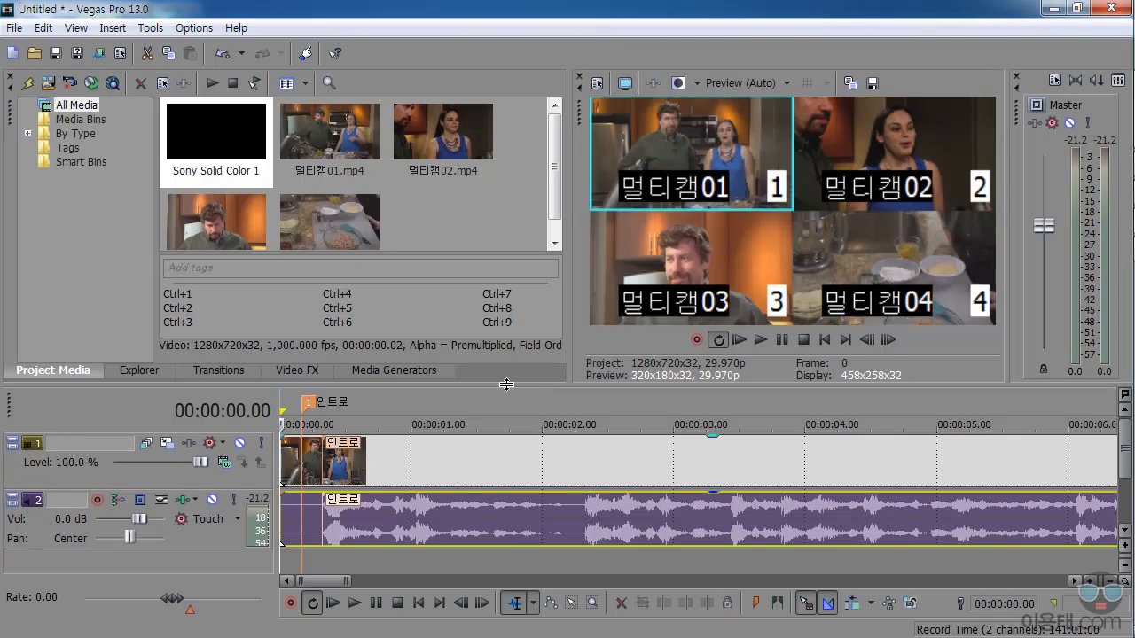
pyautogui.moveTo(506, 384); pyautogui.dragTo(508, 402)
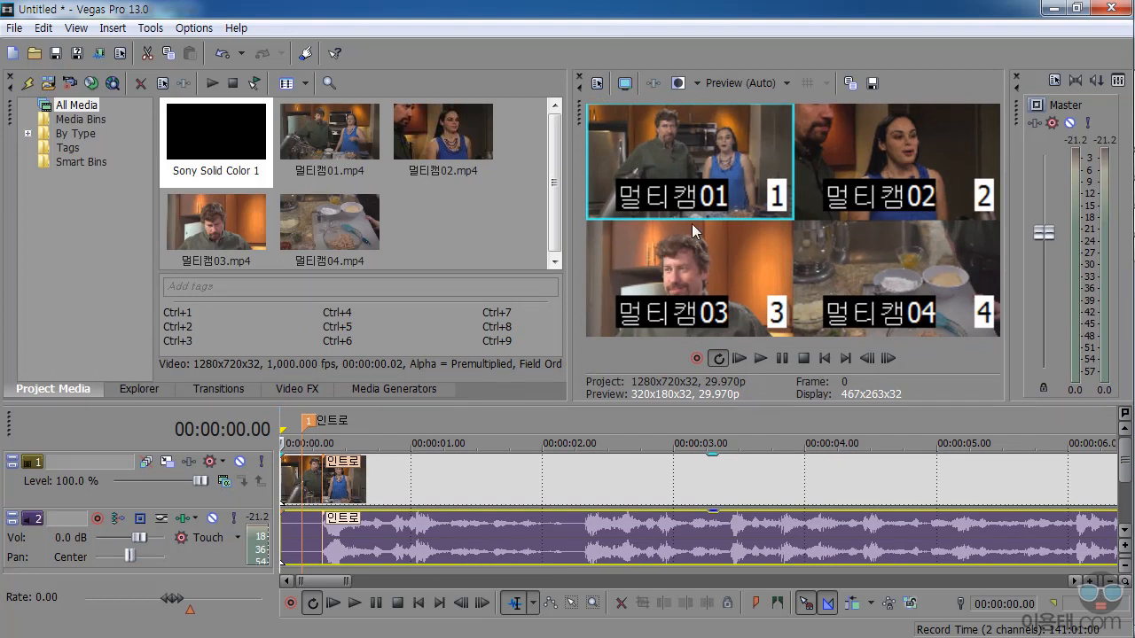
pyautogui.moveTo(536, 402); pyautogui.dragTo(532, 386)
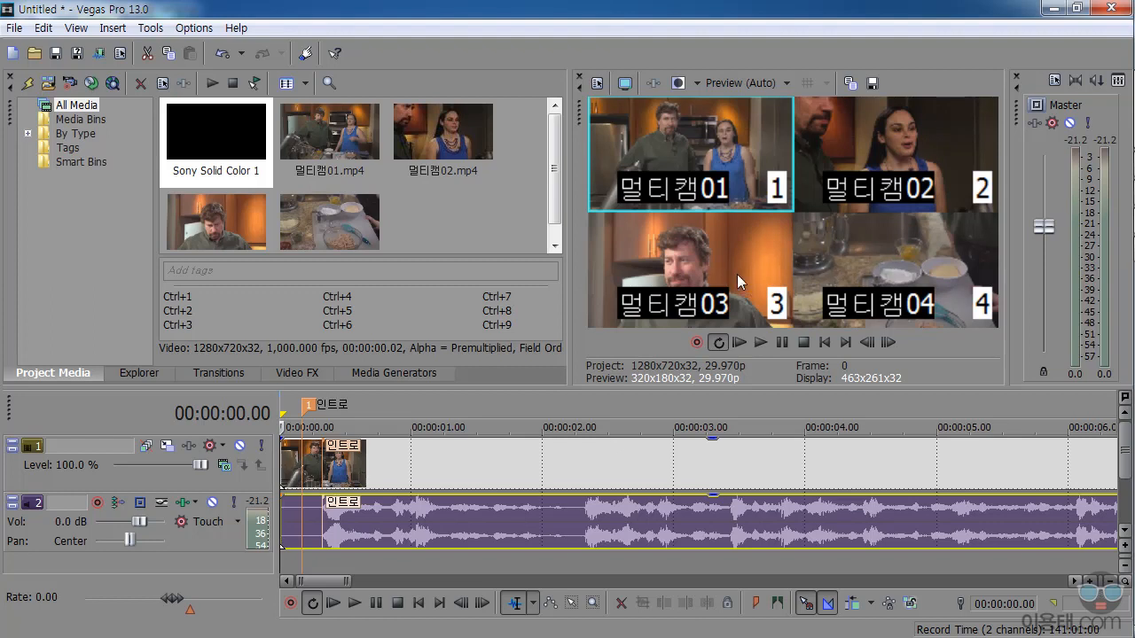
# Play the multicamera track from the start, cutting live to cameras 2, 3, 1, 4, 3, 2, 1, 3, 2 and 4 about every five seconds
pyautogui.click(758, 340)
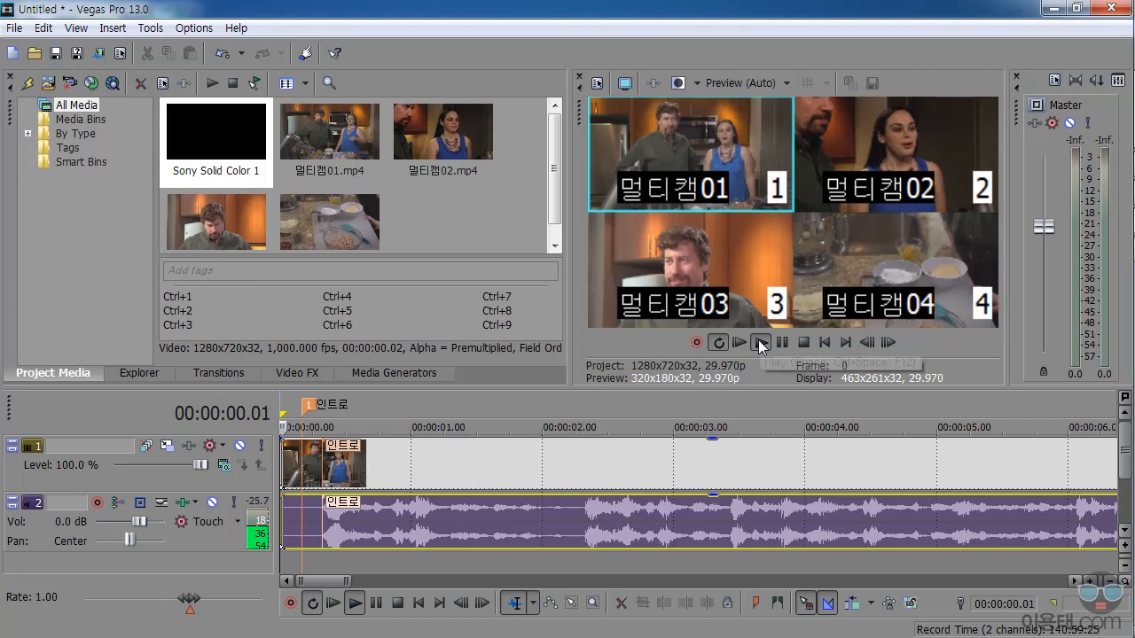
pyautogui.click(909, 146)
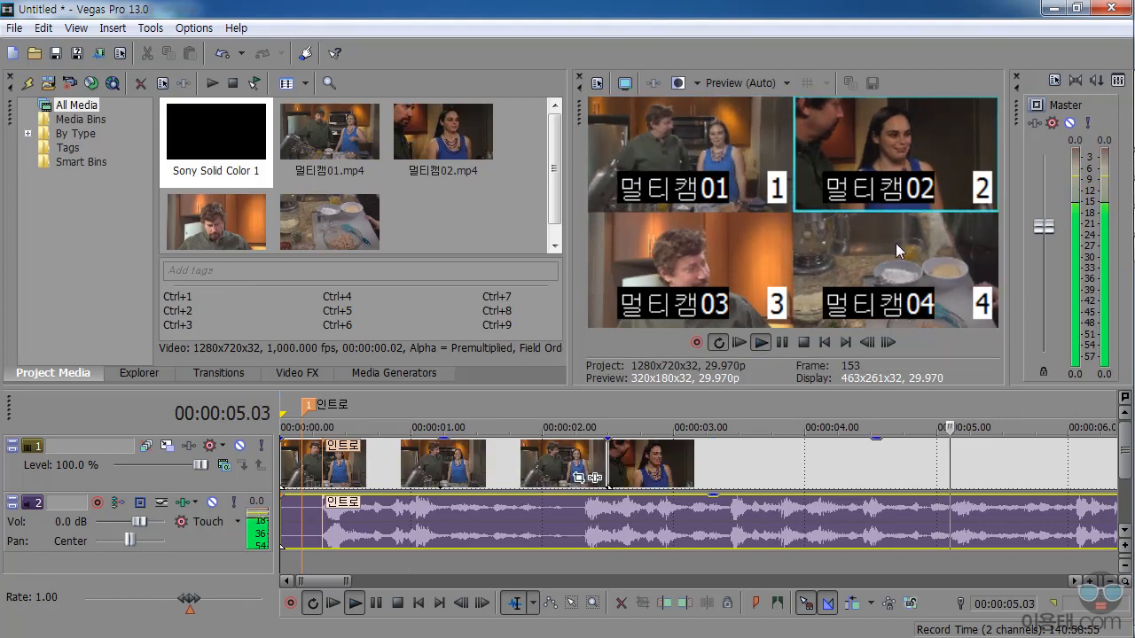
pyautogui.click(693, 276)
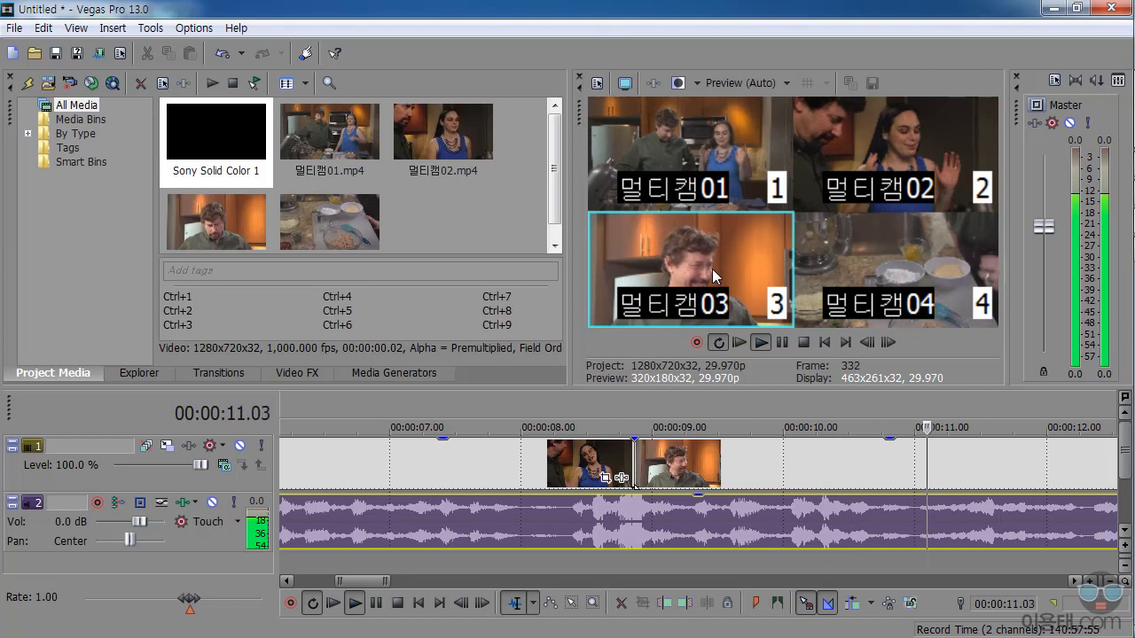
pyautogui.click(684, 140)
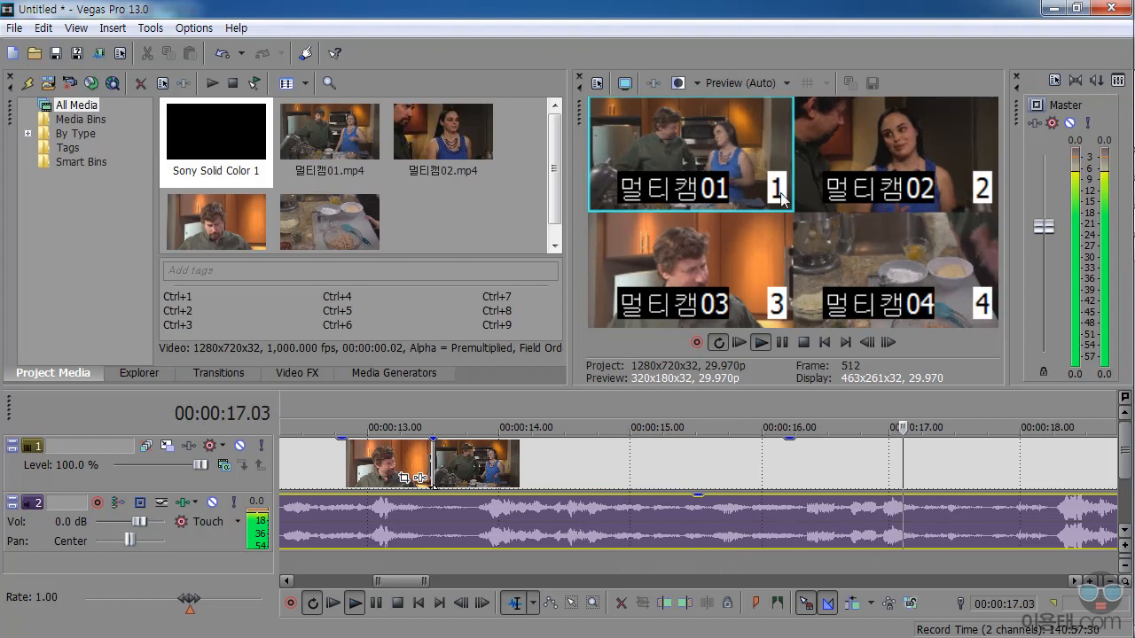
pyautogui.click(887, 262)
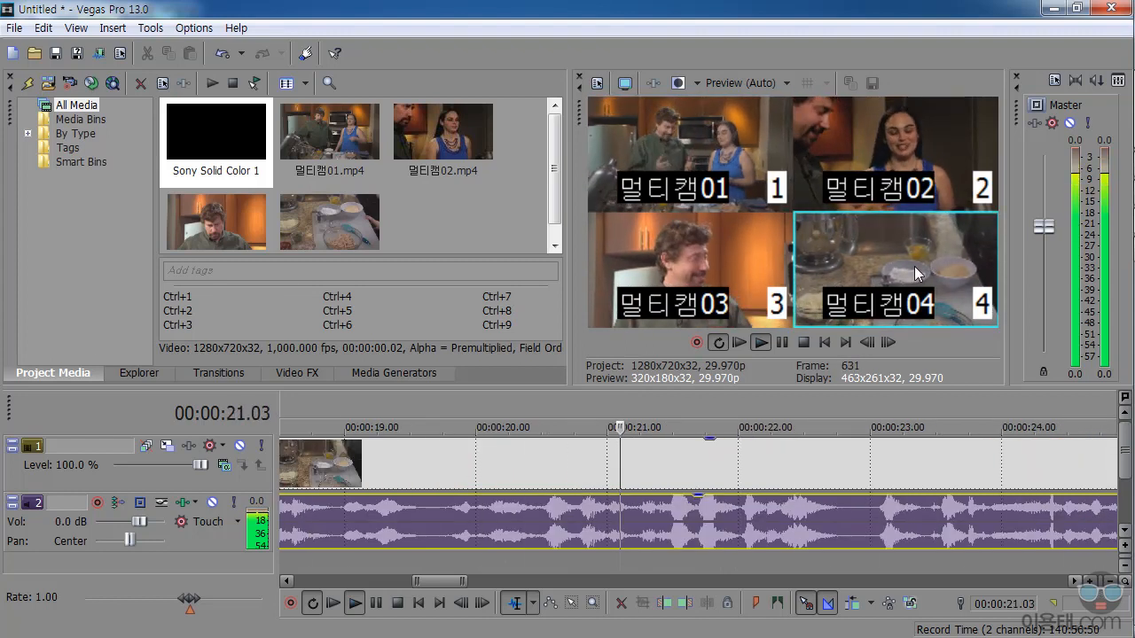
pyautogui.click(701, 272)
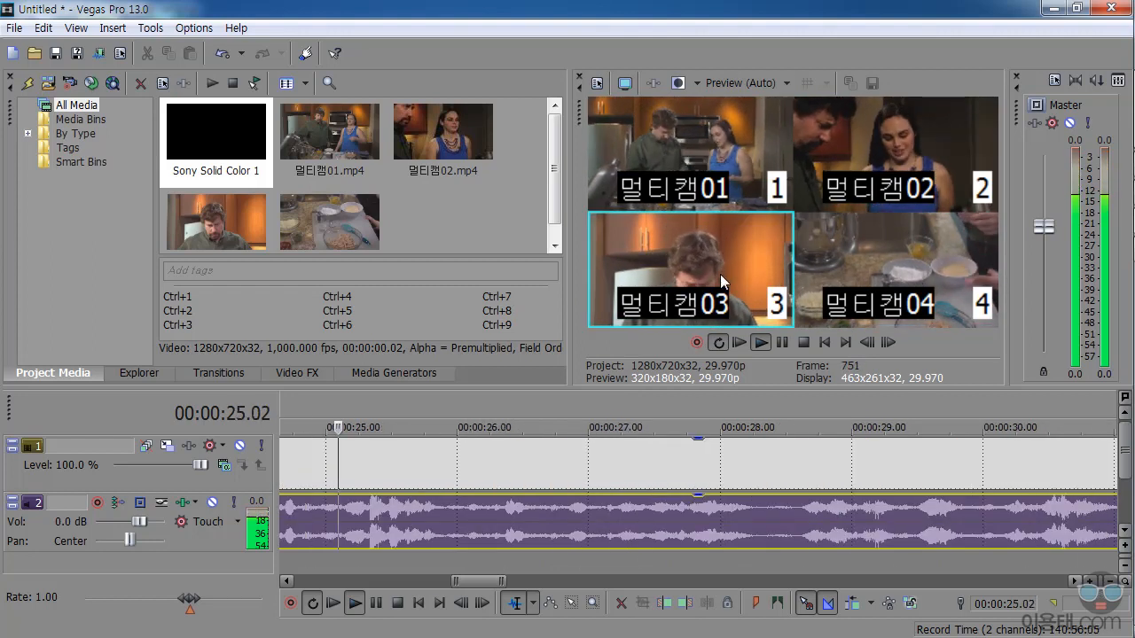
pyautogui.click(865, 147)
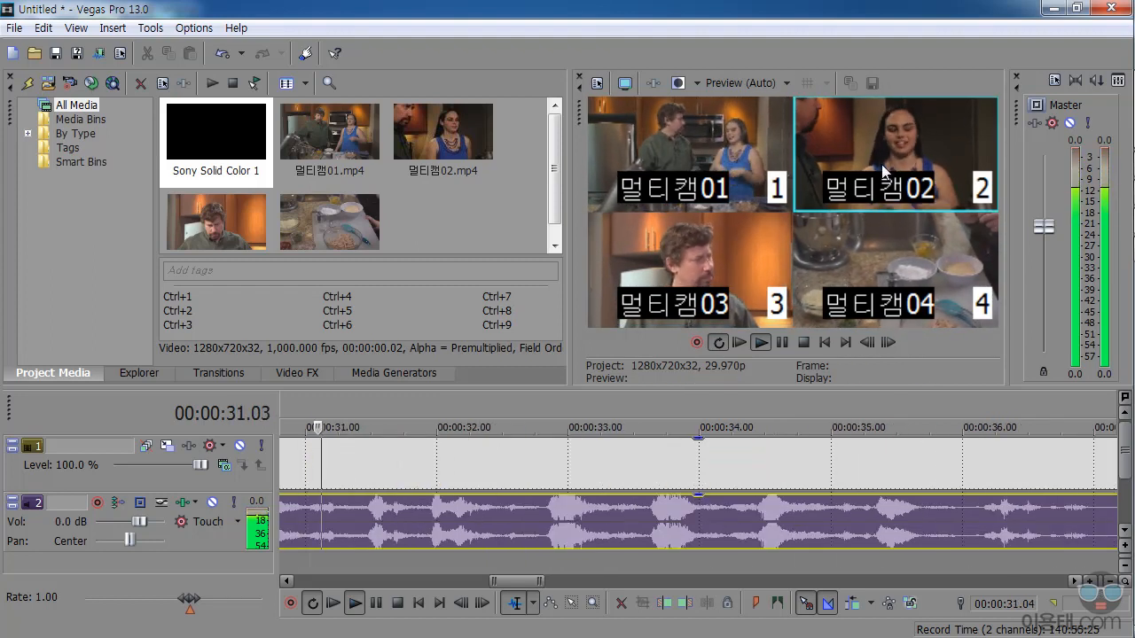
pyautogui.click(695, 148)
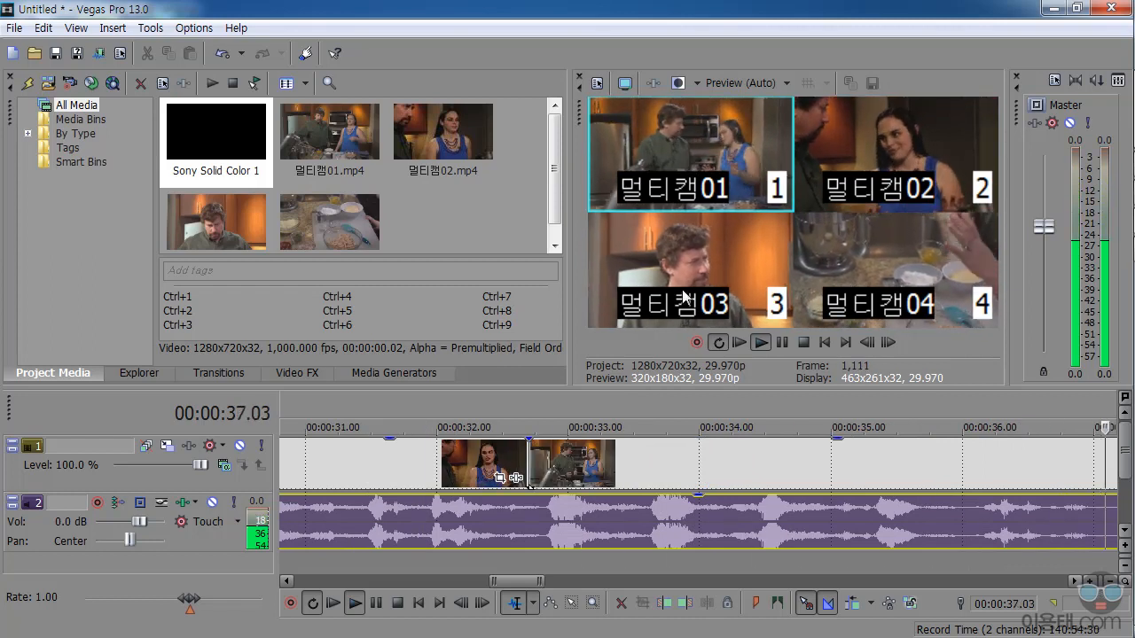
pyautogui.click(723, 283)
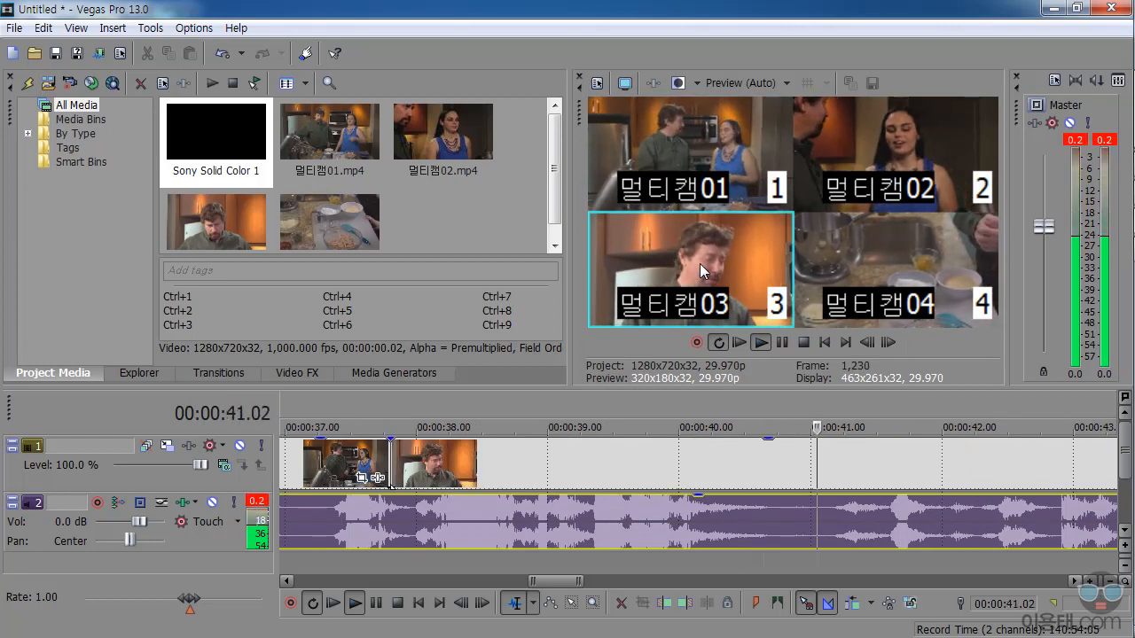
pyautogui.click(904, 149)
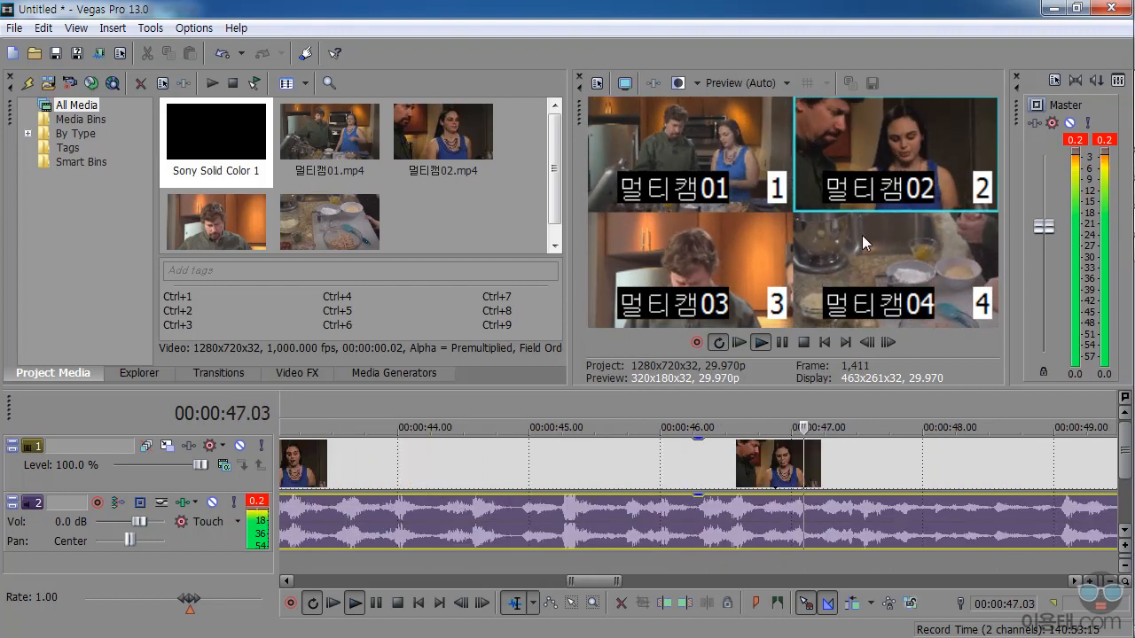
pyautogui.click(899, 279)
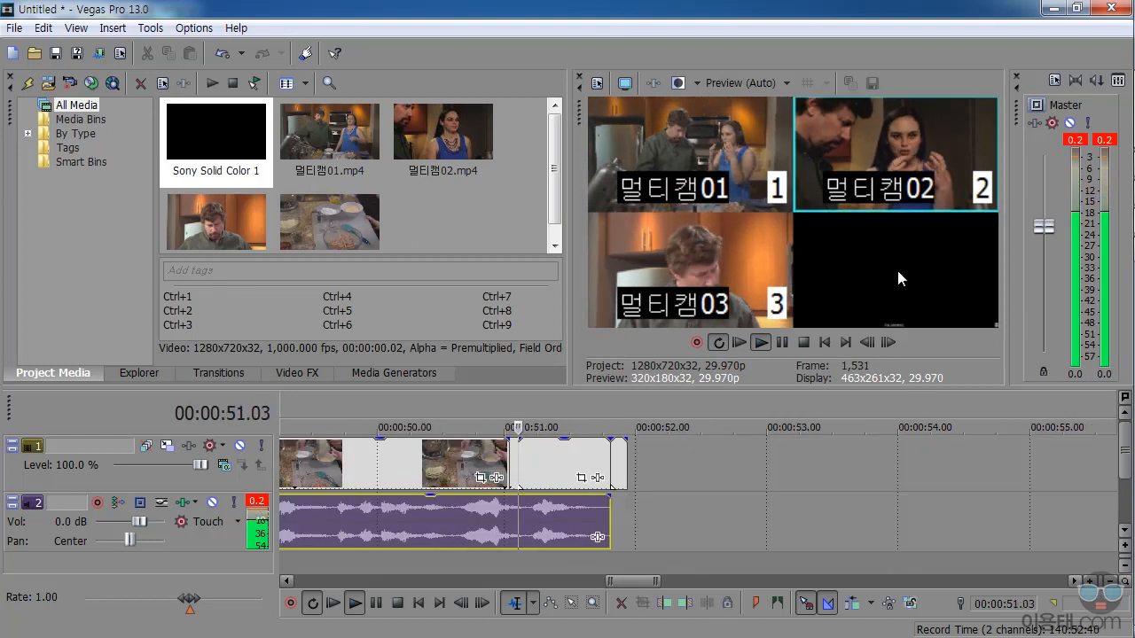
pyautogui.press('space')
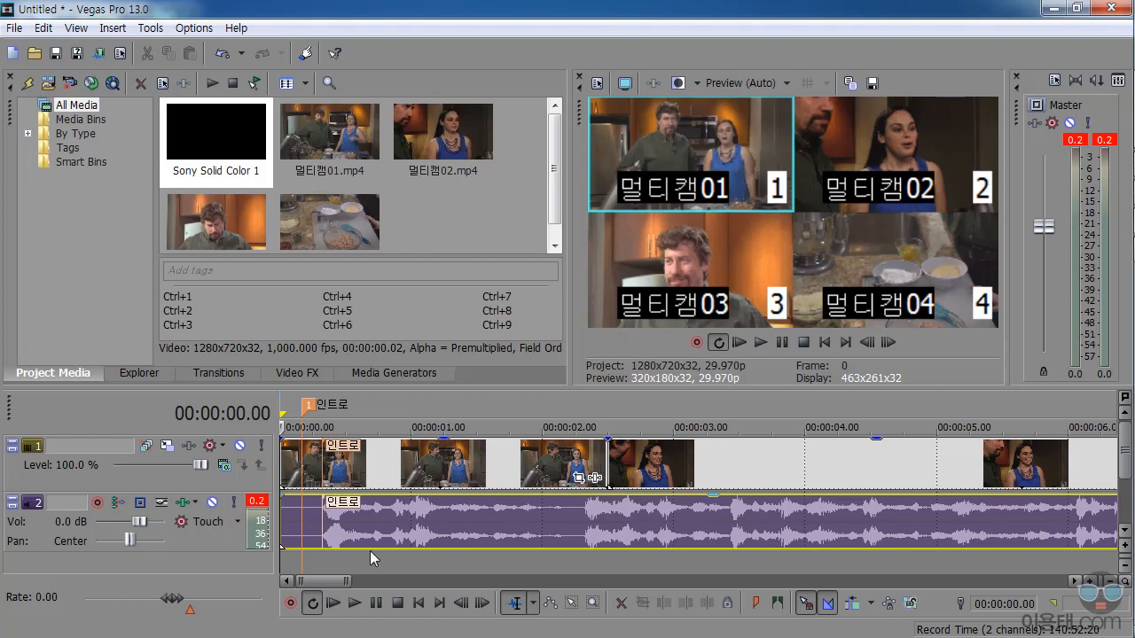
# Fit the whole edited sequence in the timeline and turn off multicamera editing
pyautogui.moveTo(343, 581); pyautogui.dragTo(652, 582)
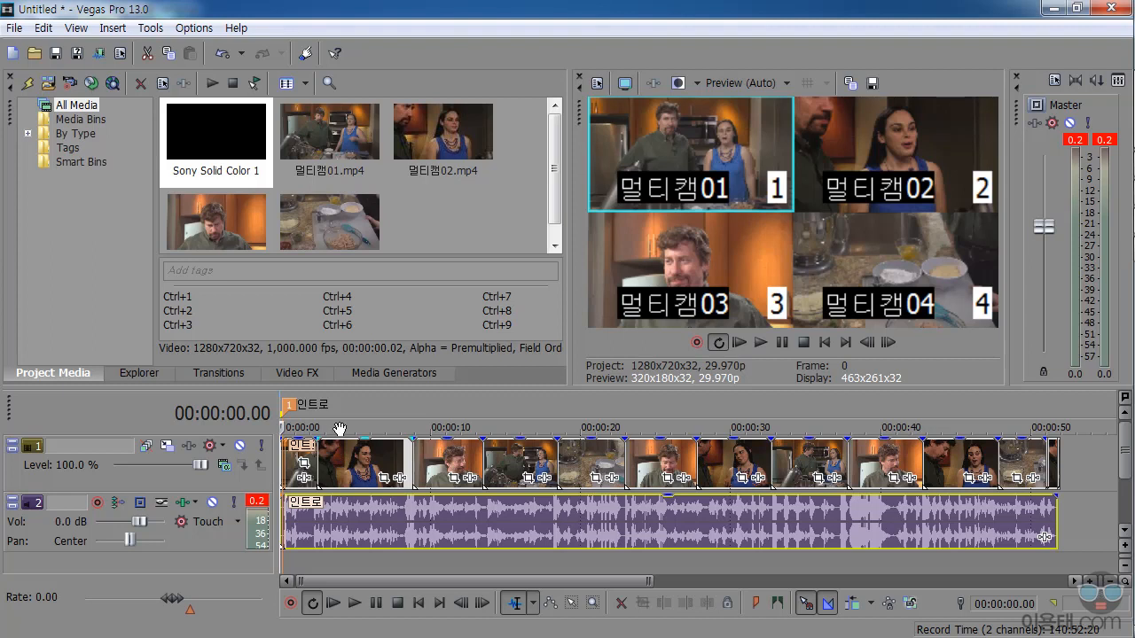
pyautogui.click(150, 27)
pyautogui.moveTo(207, 360)
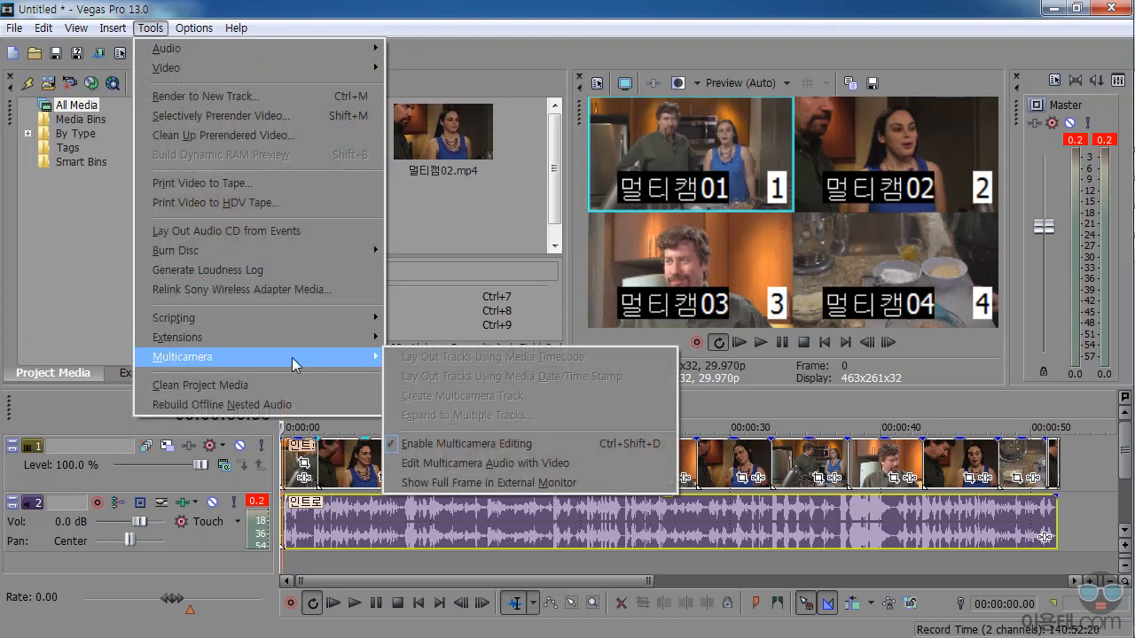
pyautogui.click(467, 443)
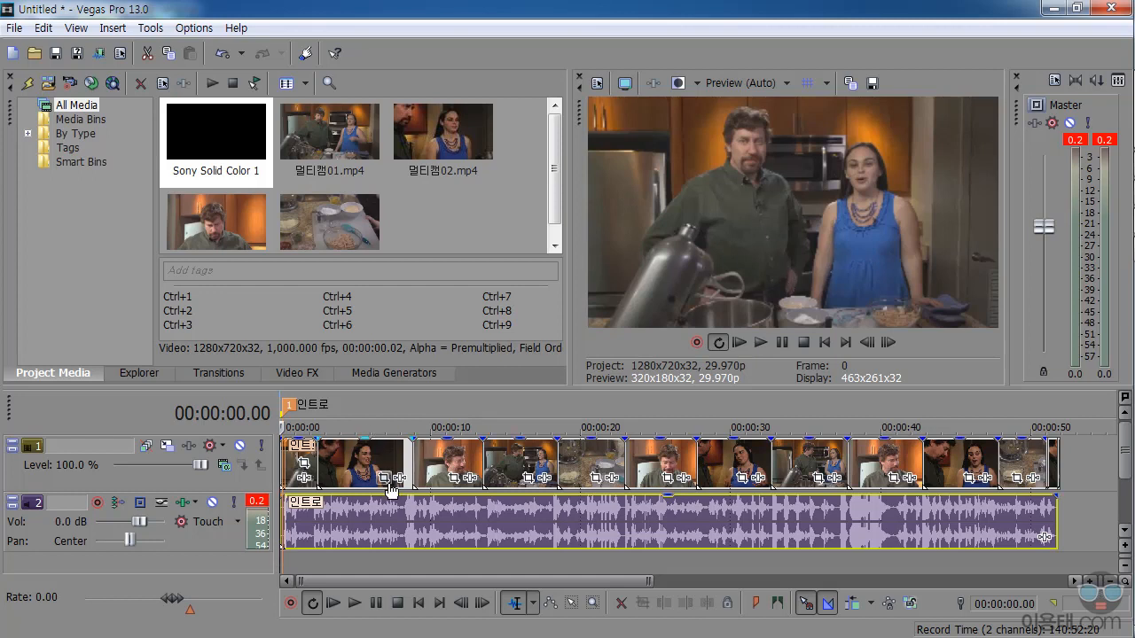
# Play the edited sequence from the start to review the camera cuts in the full-frame preview, and stop playback
pyautogui.press('space')
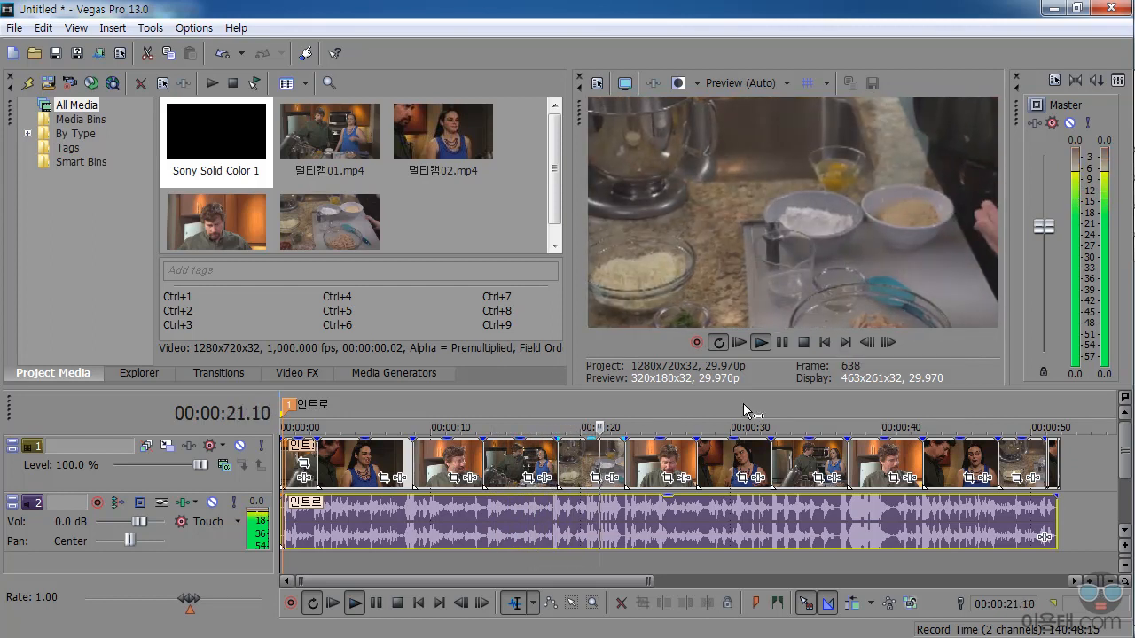
pyautogui.press('space')
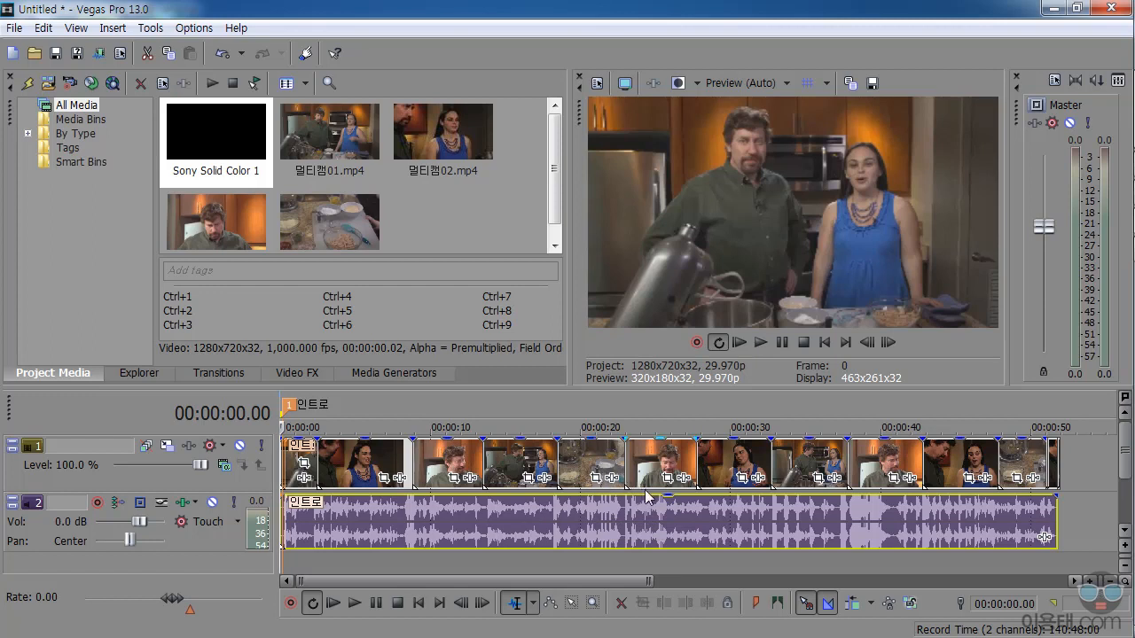
pyautogui.moveTo(648, 496)
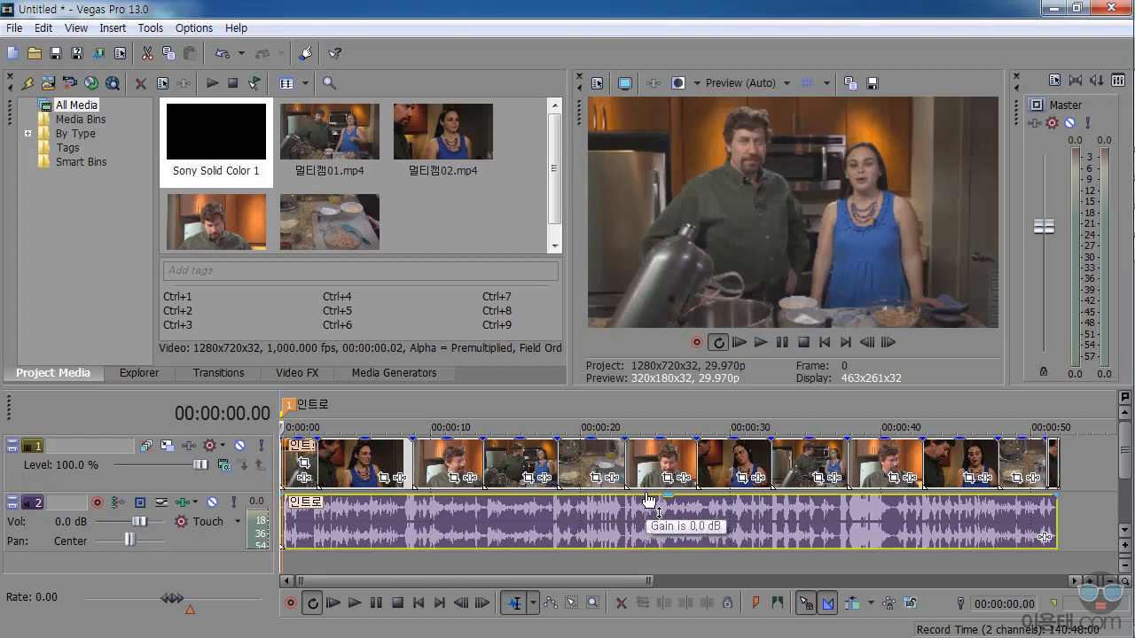